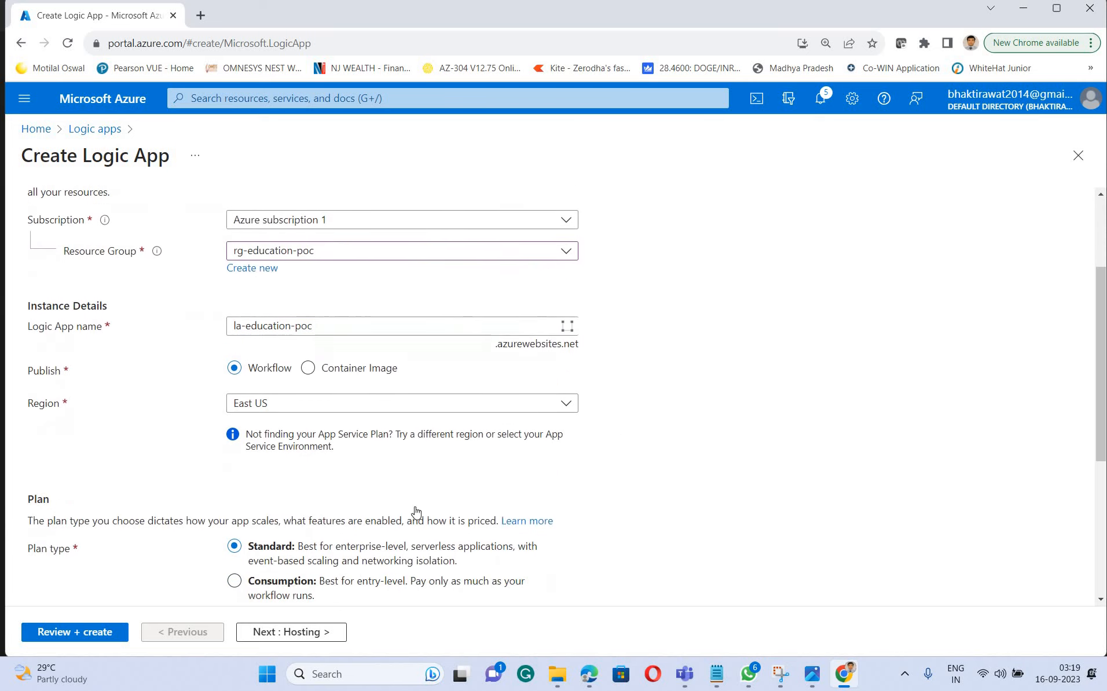
Choose the Consumption plan for the la-education-poc logic app, leave the tags empty, and create it
left_click(235, 509)
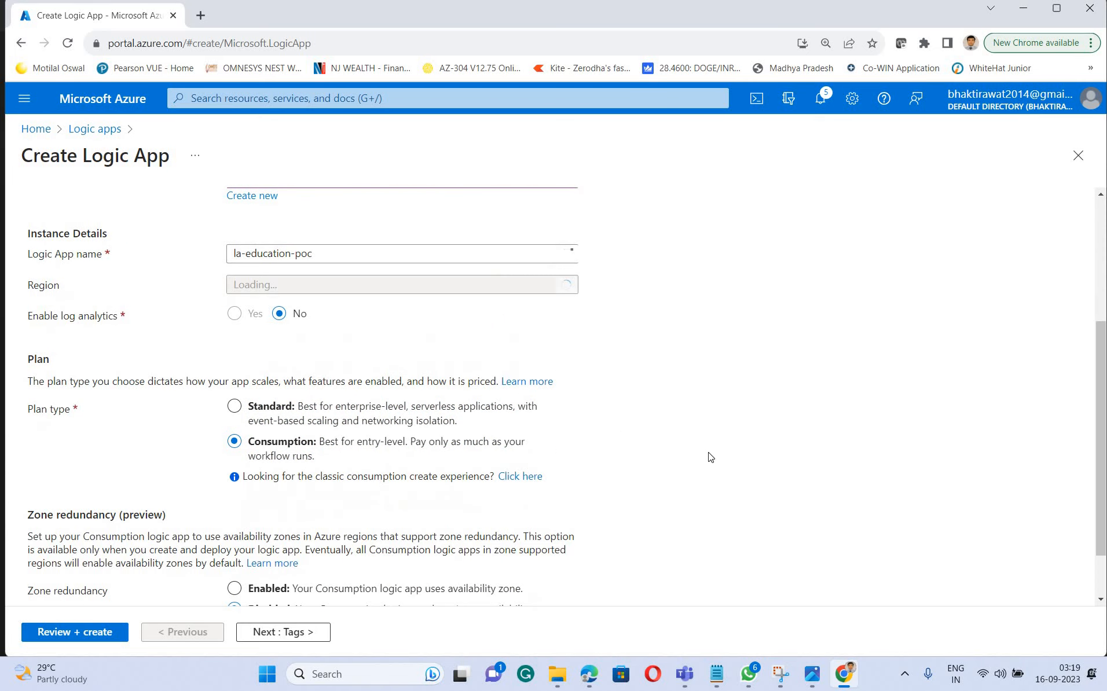
scroll(728, 449, "down", 1)
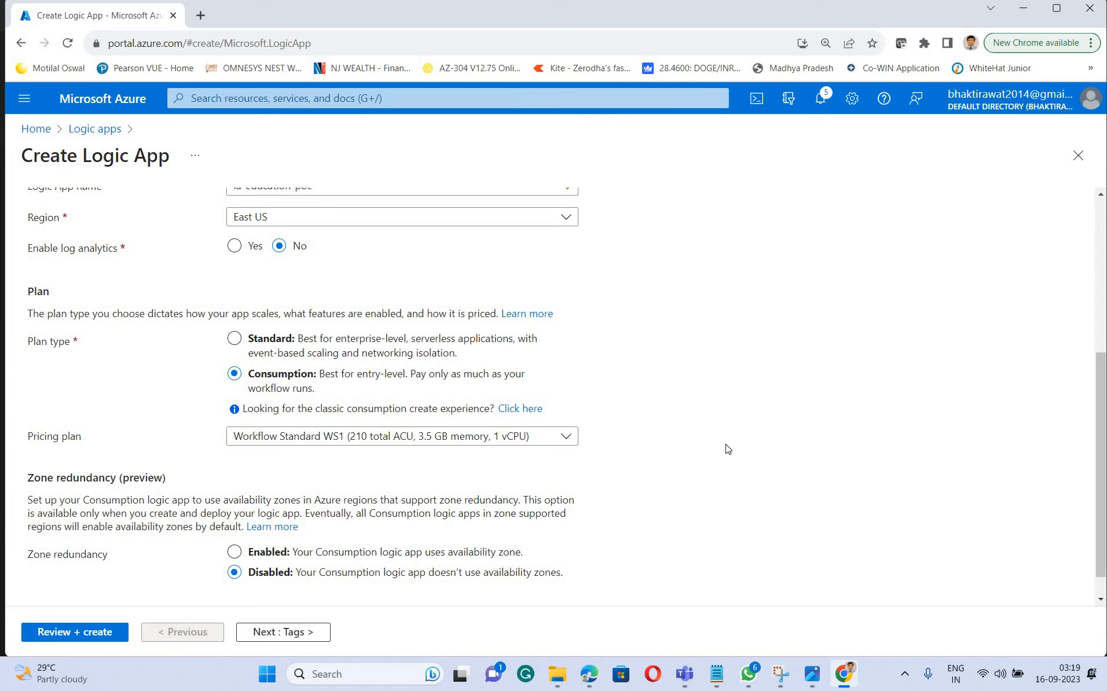
scroll(267, 650, "down", 1)
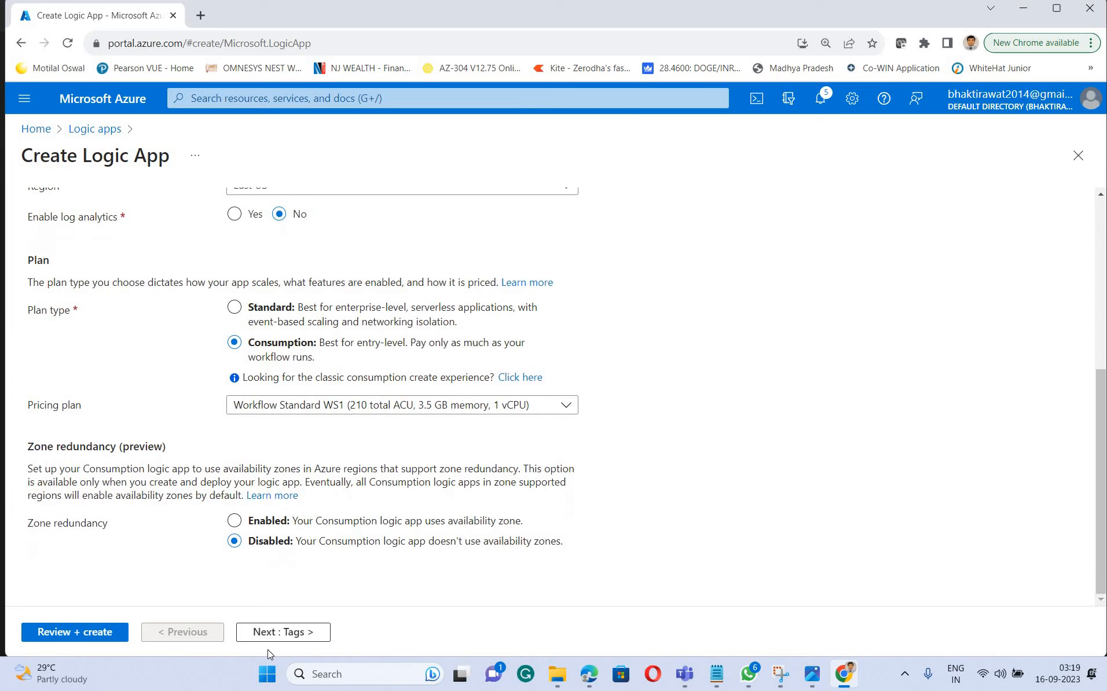
left_click(294, 634)
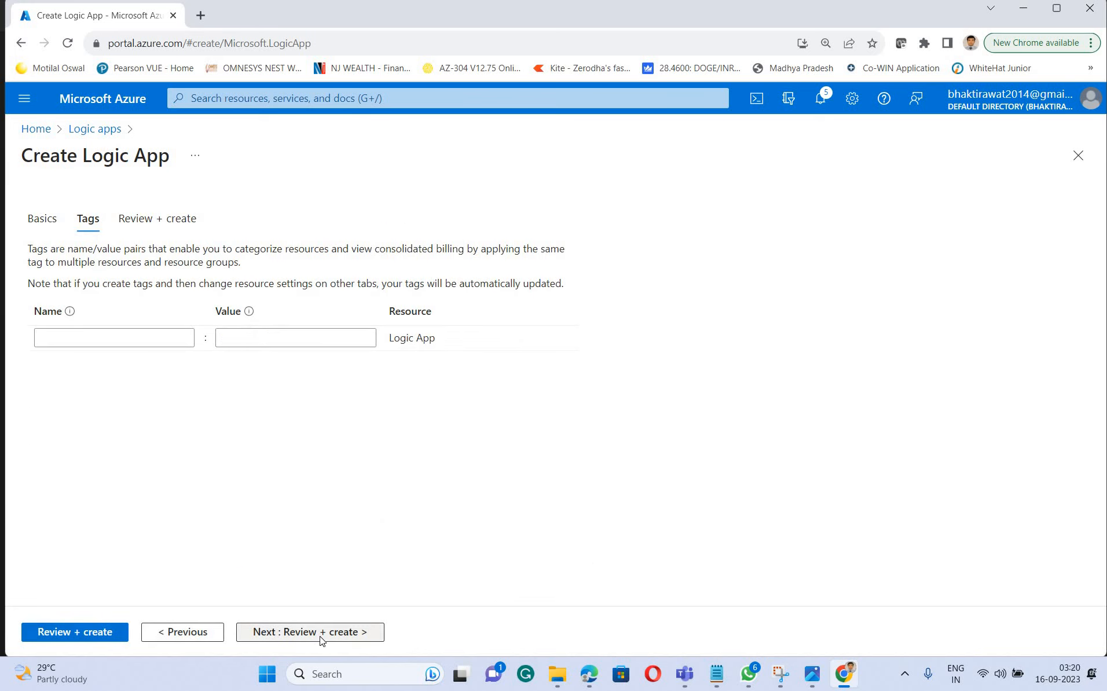
left_click(322, 632)
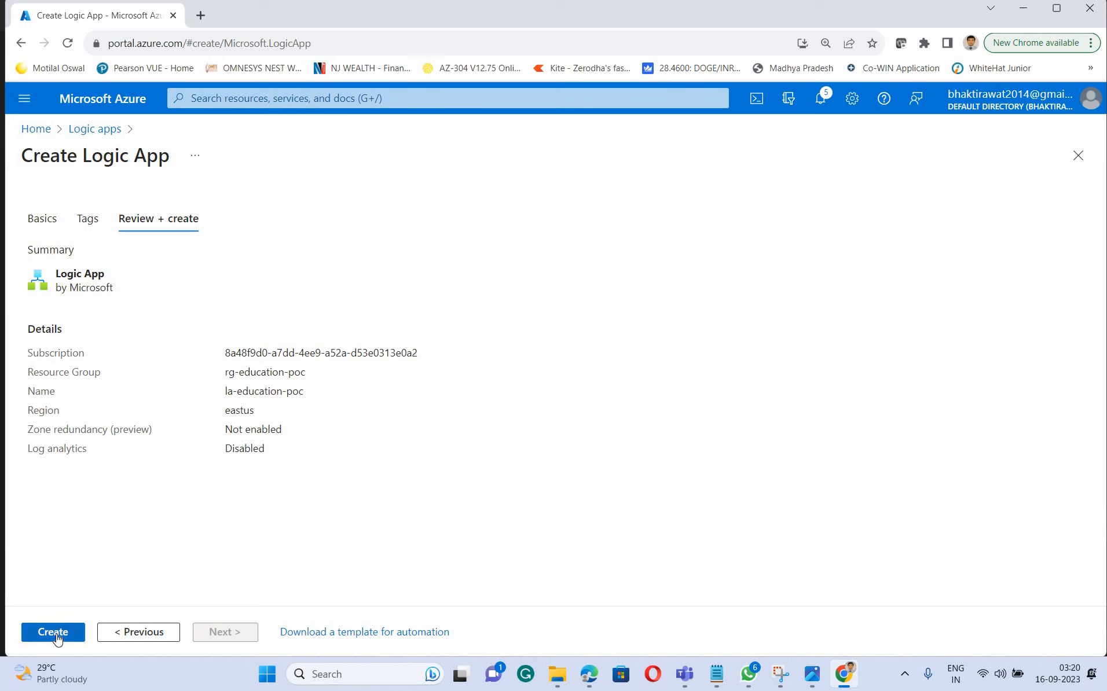
left_click(55, 635)
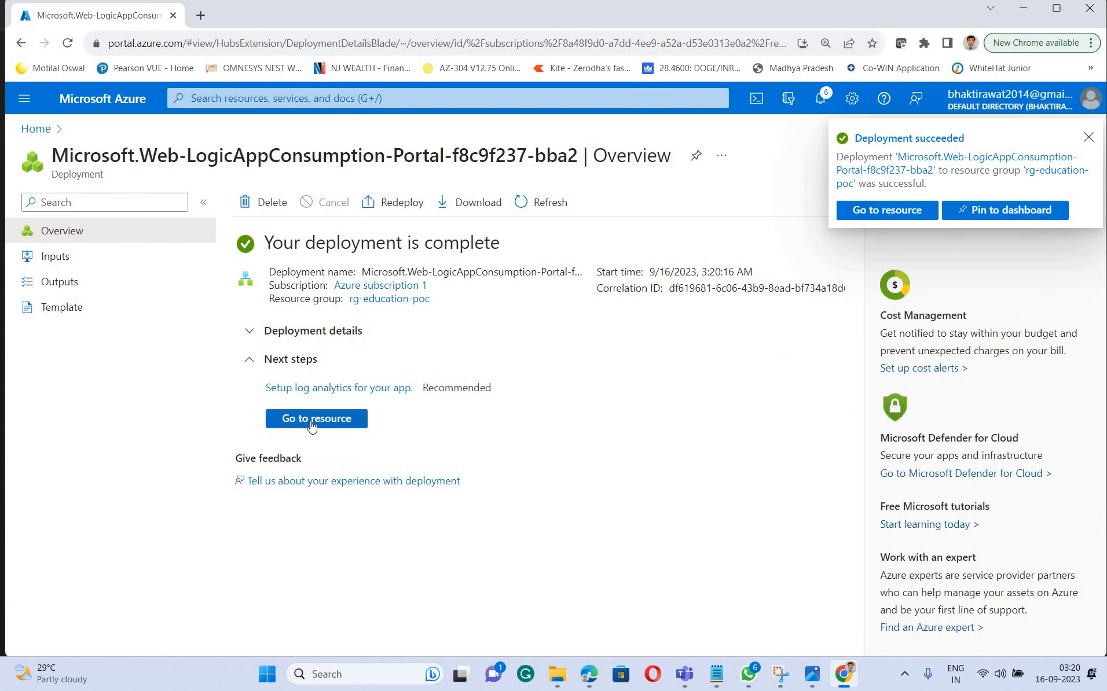
Go to the deployed la-education-poc logic app and open its user-assigned managed identities
left_click(361, 421)
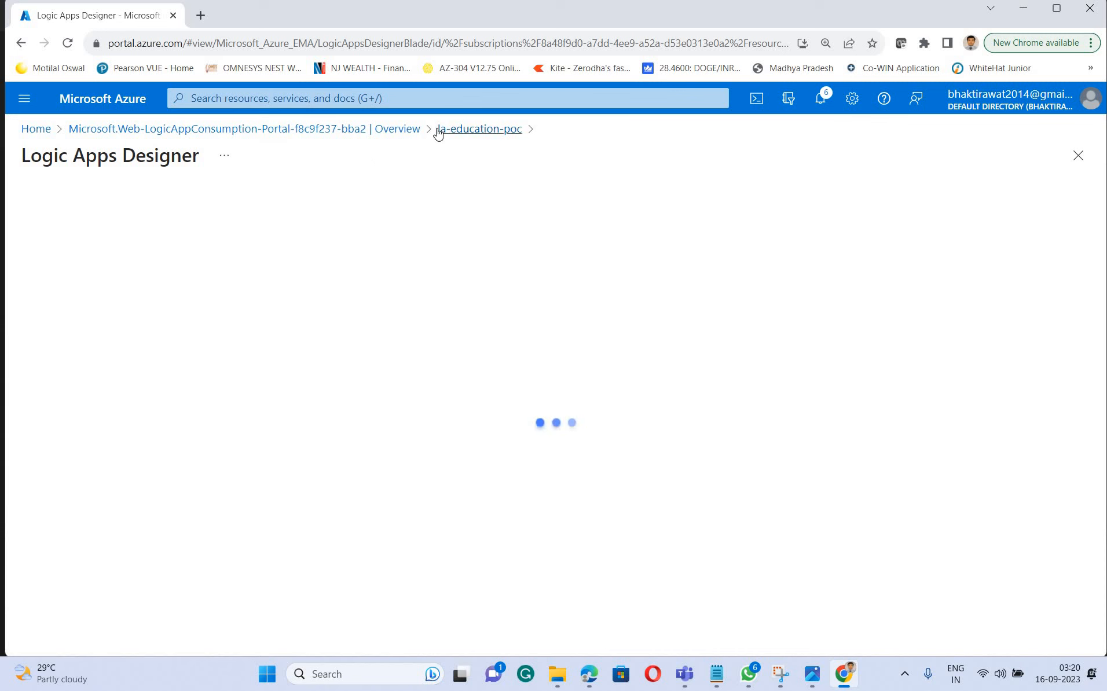
left_click(473, 130)
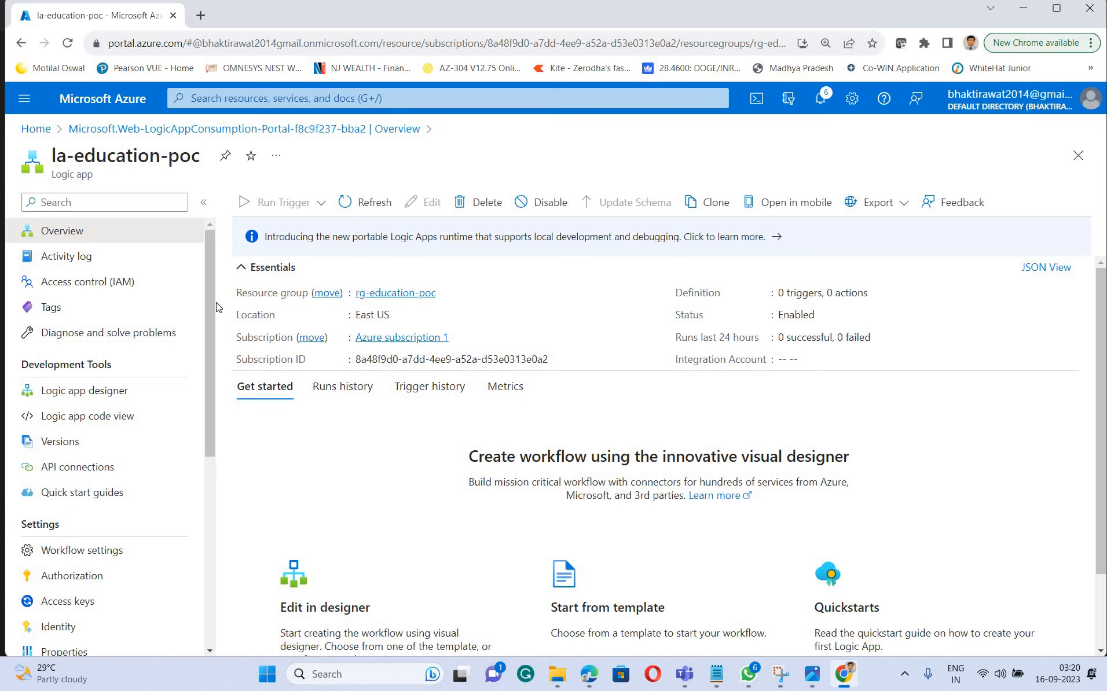
scroll(216, 347, "down", 2)
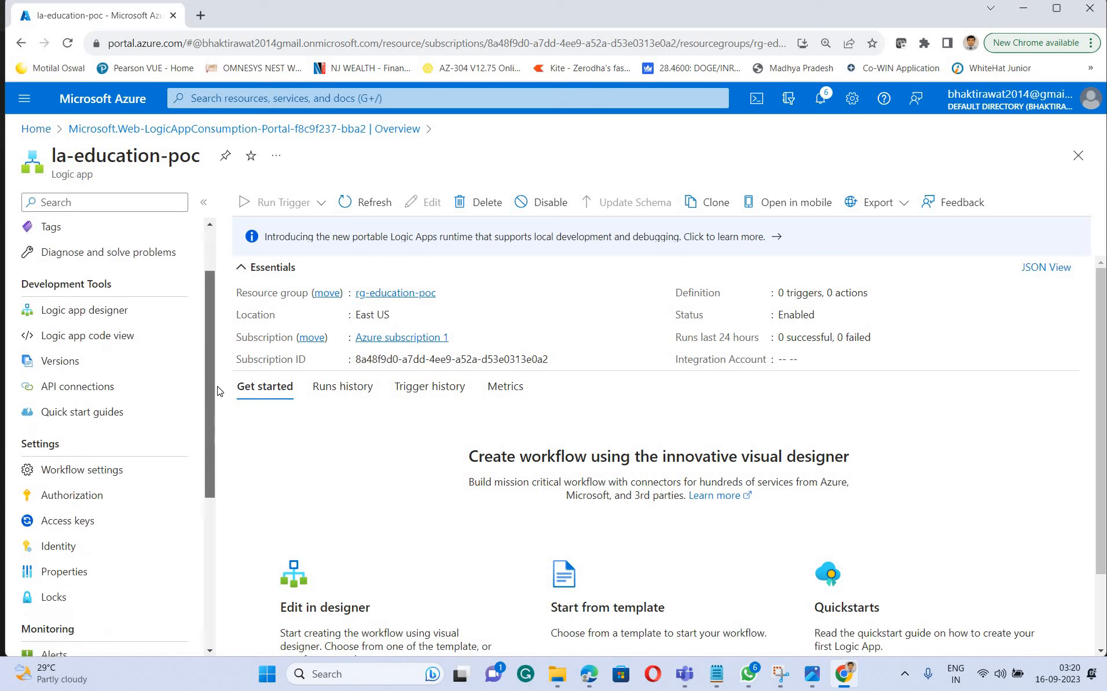
scroll(216, 403, "down", 1)
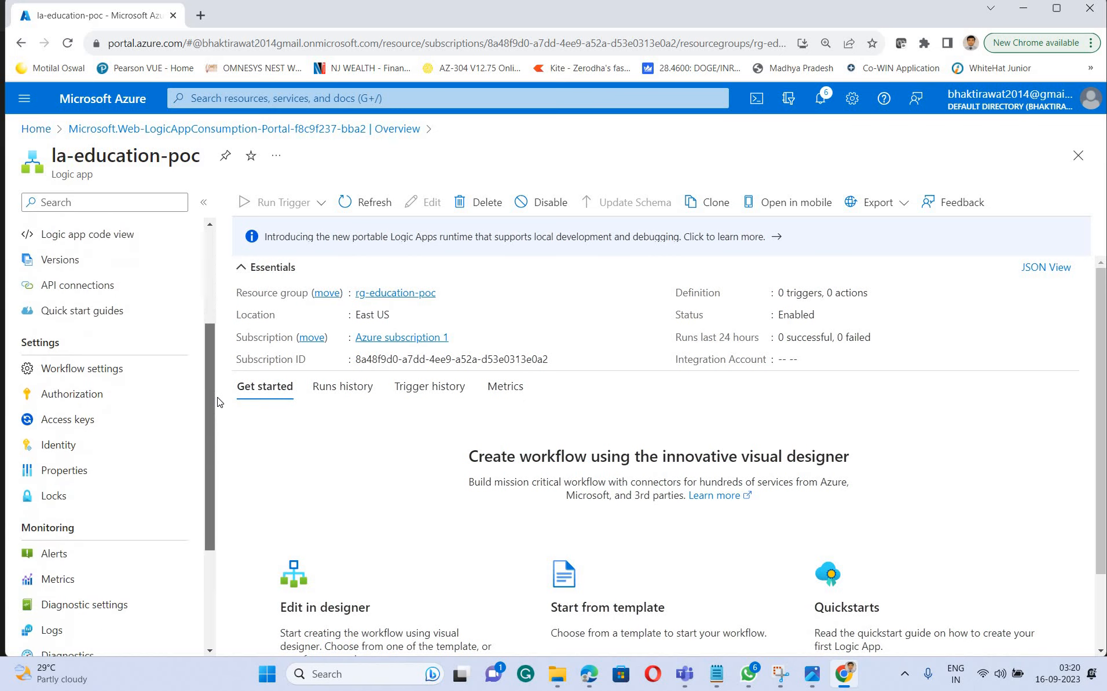
left_click(65, 454)
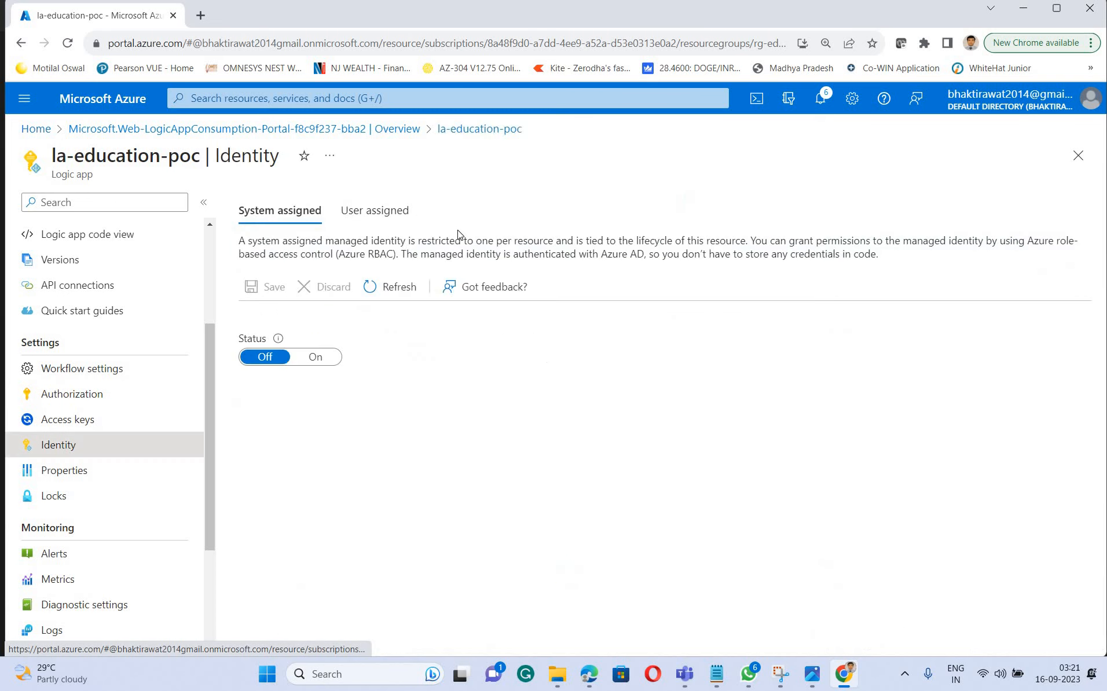
left_click(373, 213)
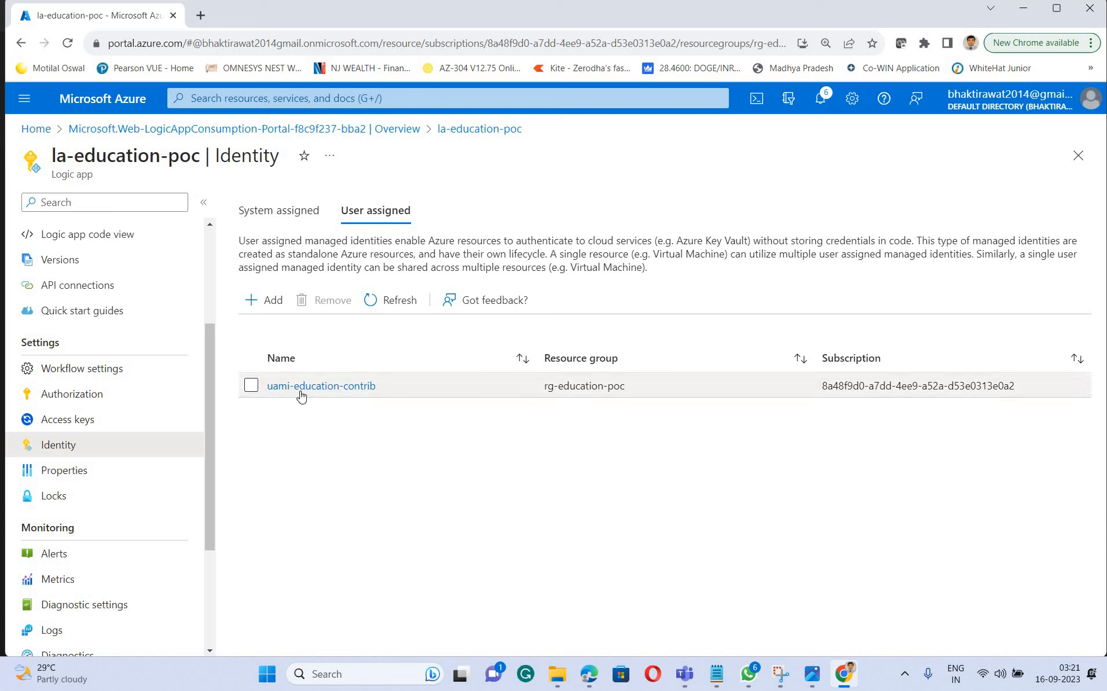
Reload the logic app's identity page and return to its user-assigned identities
left_click(339, 397)
left_click(396, 301)
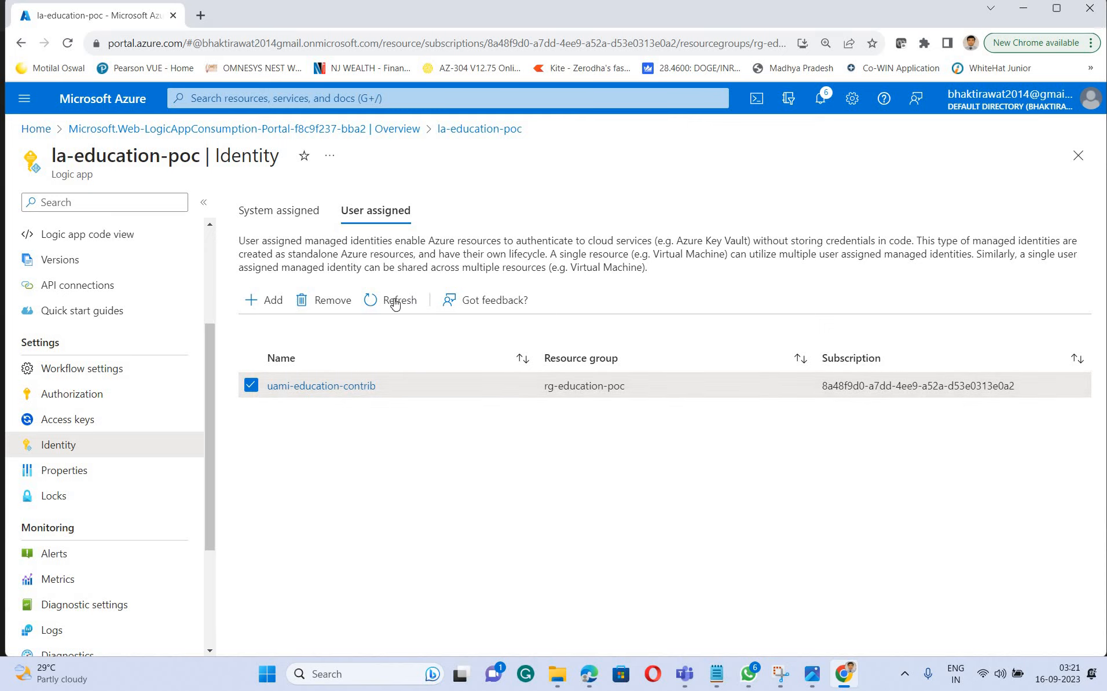
left_click(67, 43)
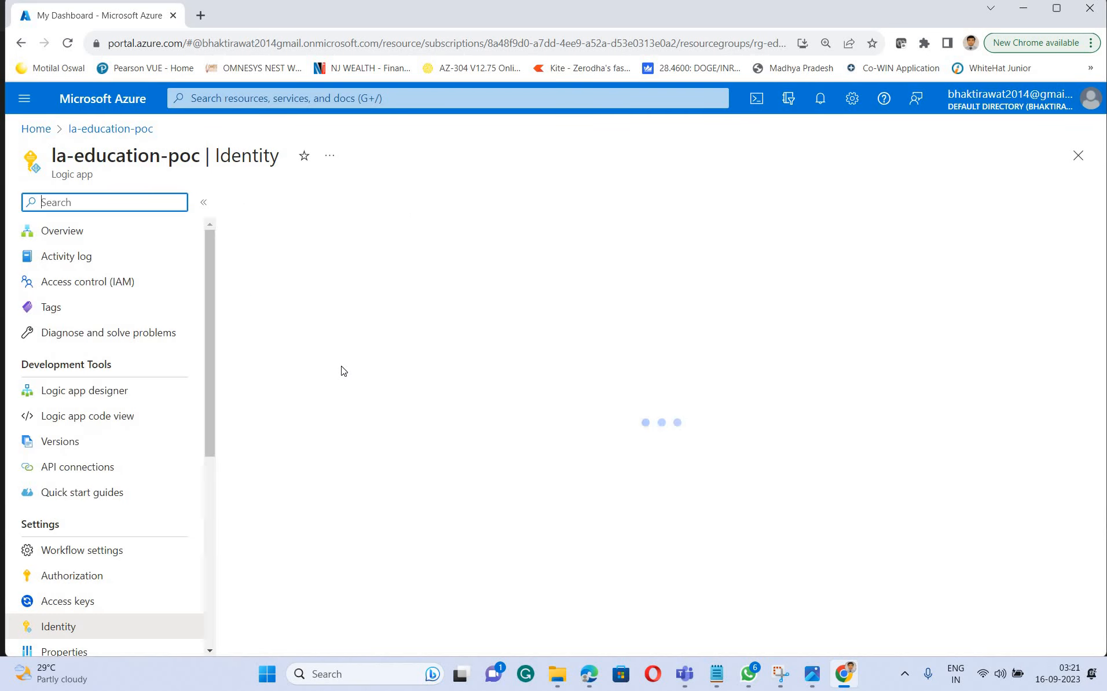
left_click(376, 212)
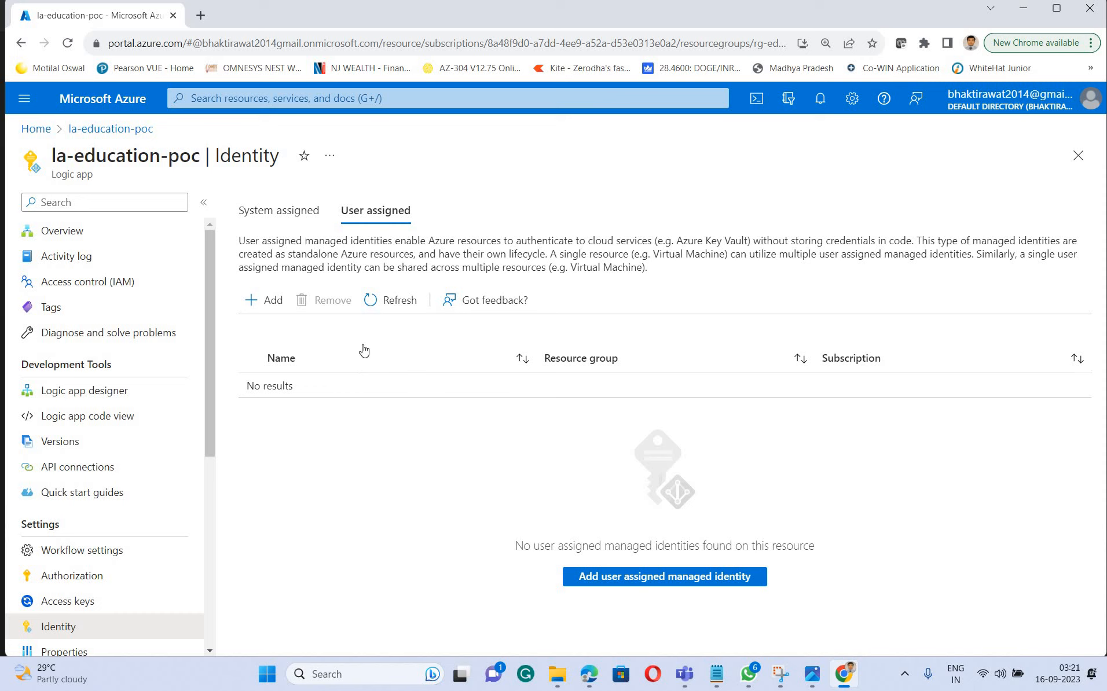
Add the user-assigned managed identity uami-education-contrib from Azure subscription 1 to the logic app
left_click(266, 302)
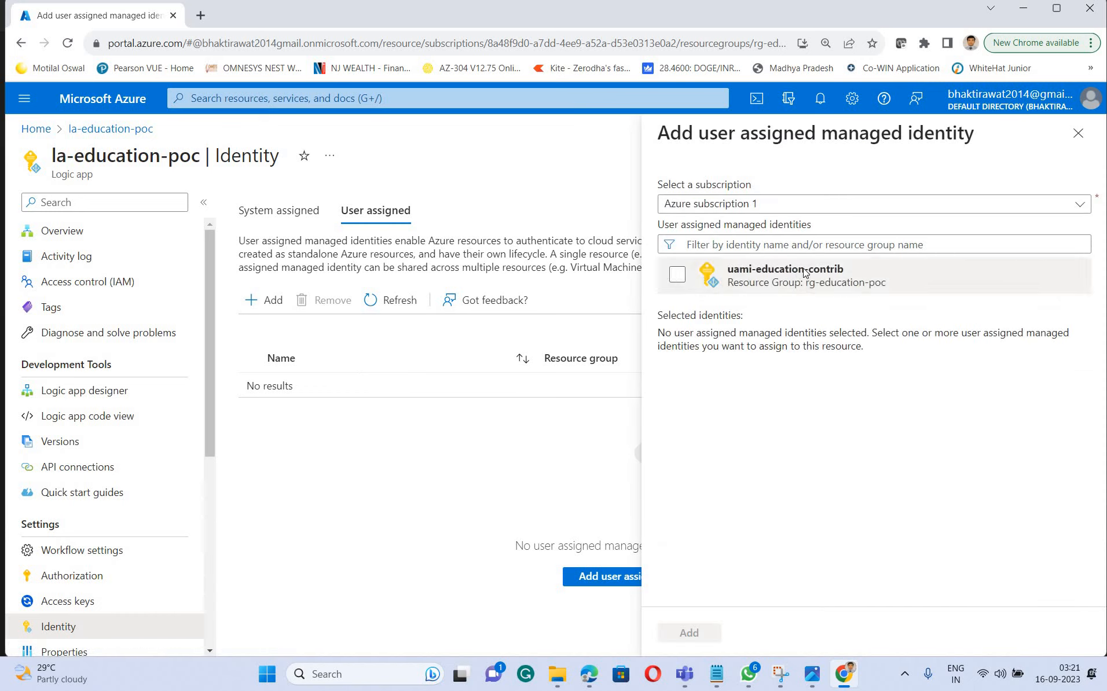
left_click(829, 273)
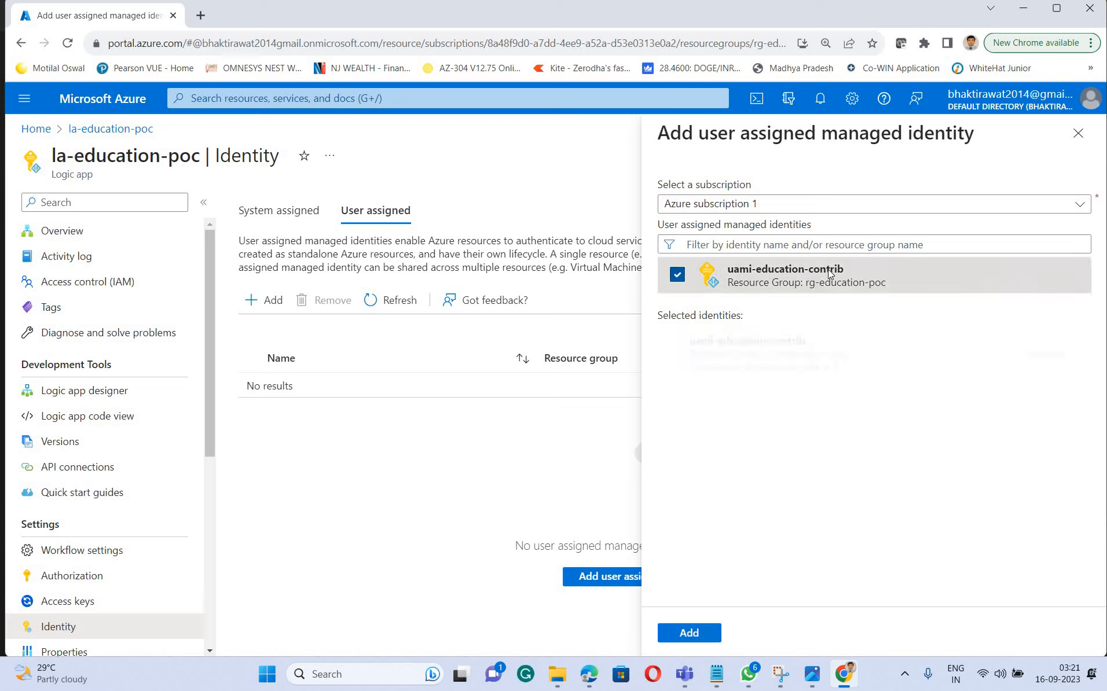
left_click(685, 637)
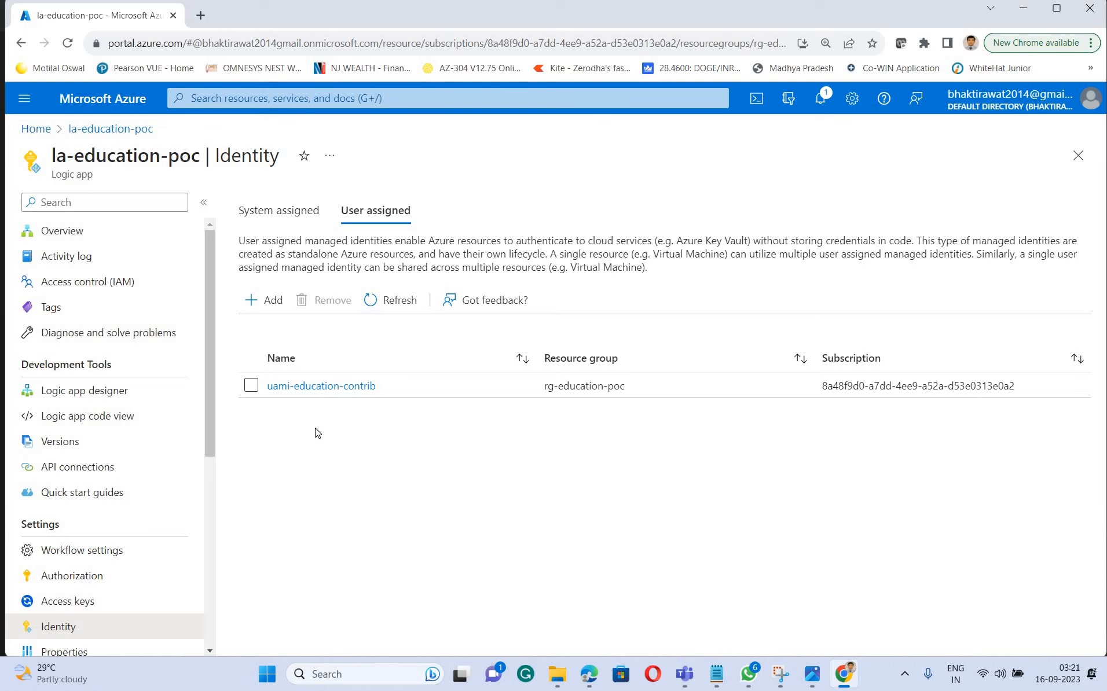
Switch to the Notepad notes and review the implementation steps, including the Storage Blob Data Contributor role for the storage account
left_click(717, 674)
scroll(939, 312, "down", 3)
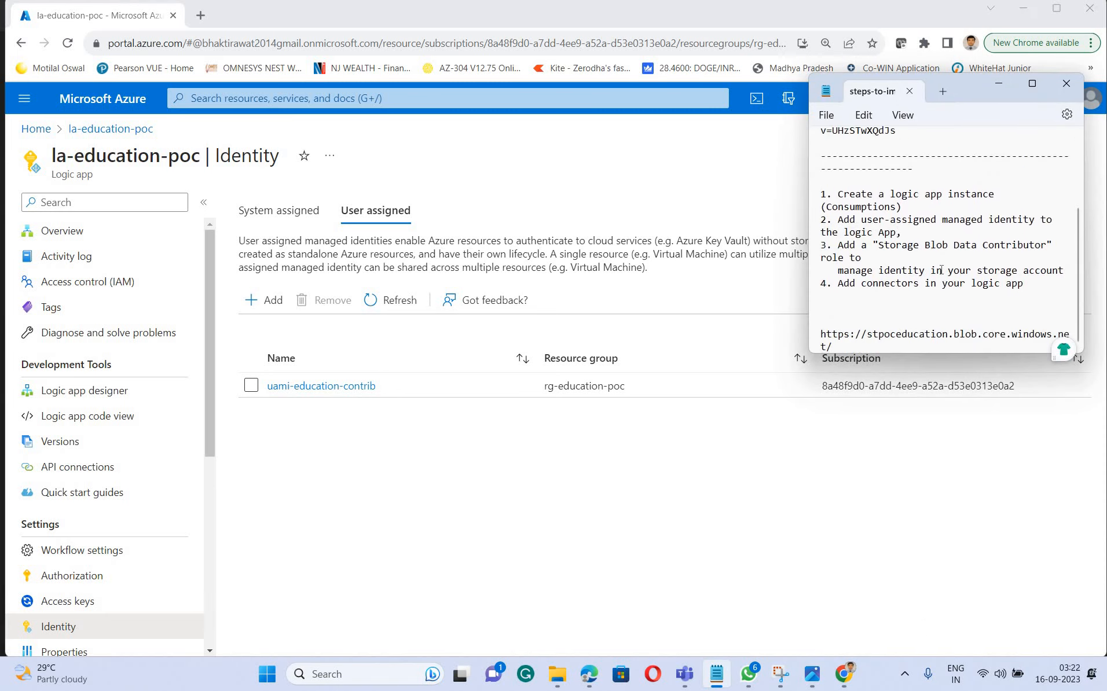
left_click_drag(835, 214, 997, 196)
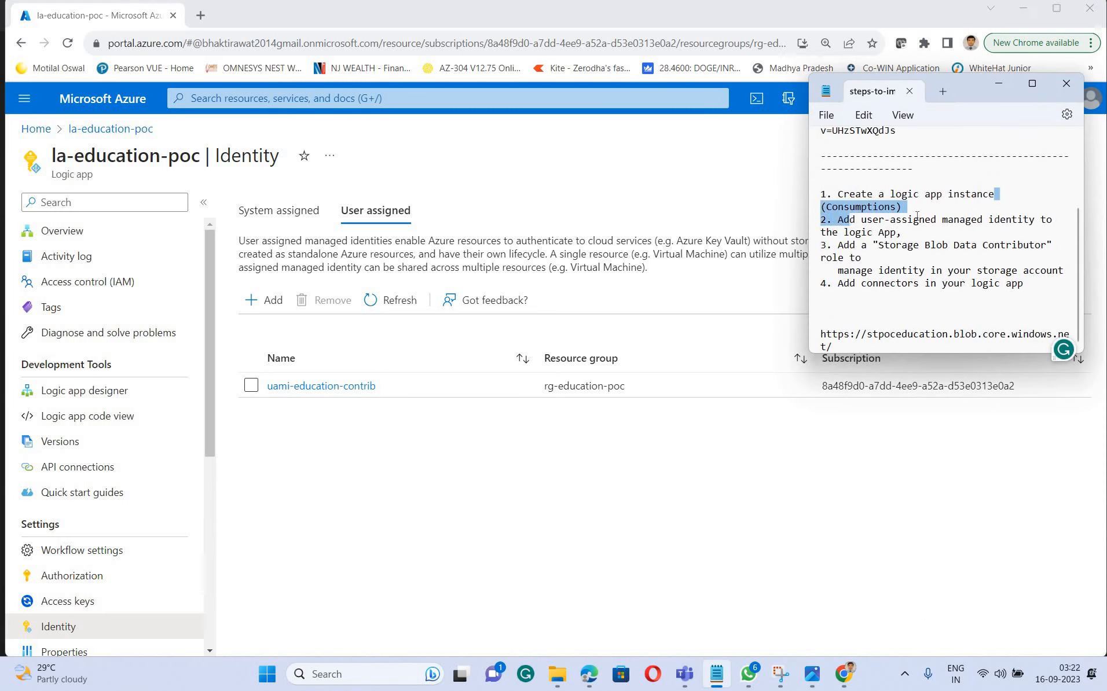
left_click_drag(907, 207, 827, 194)
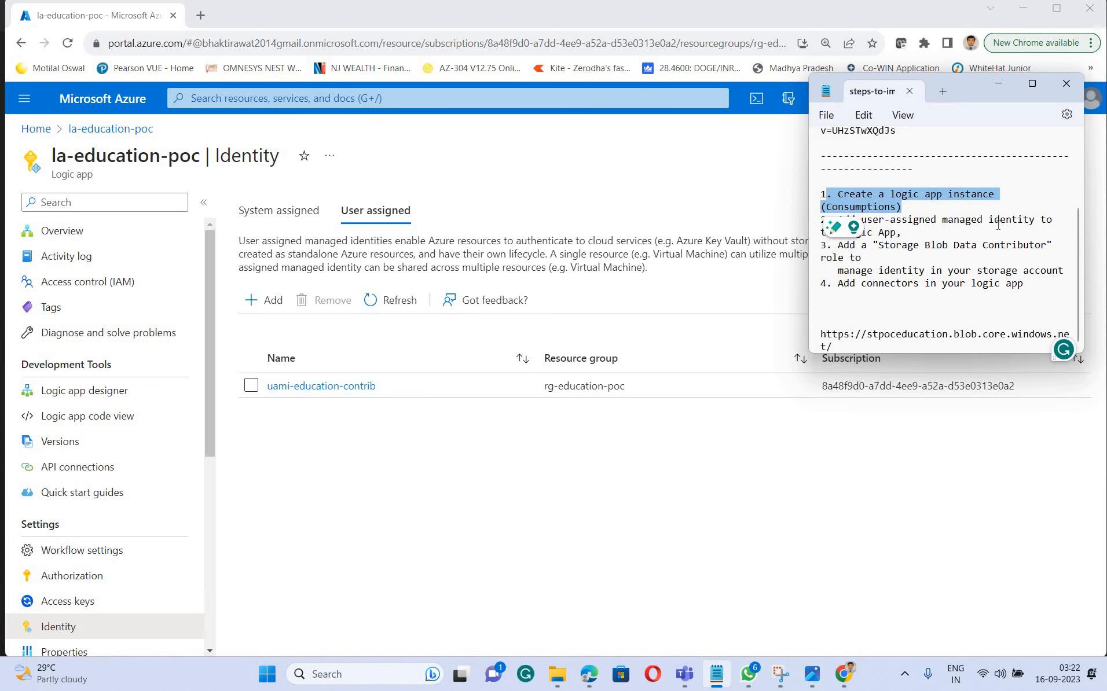
left_click(936, 220)
left_click_drag(919, 220, 826, 220)
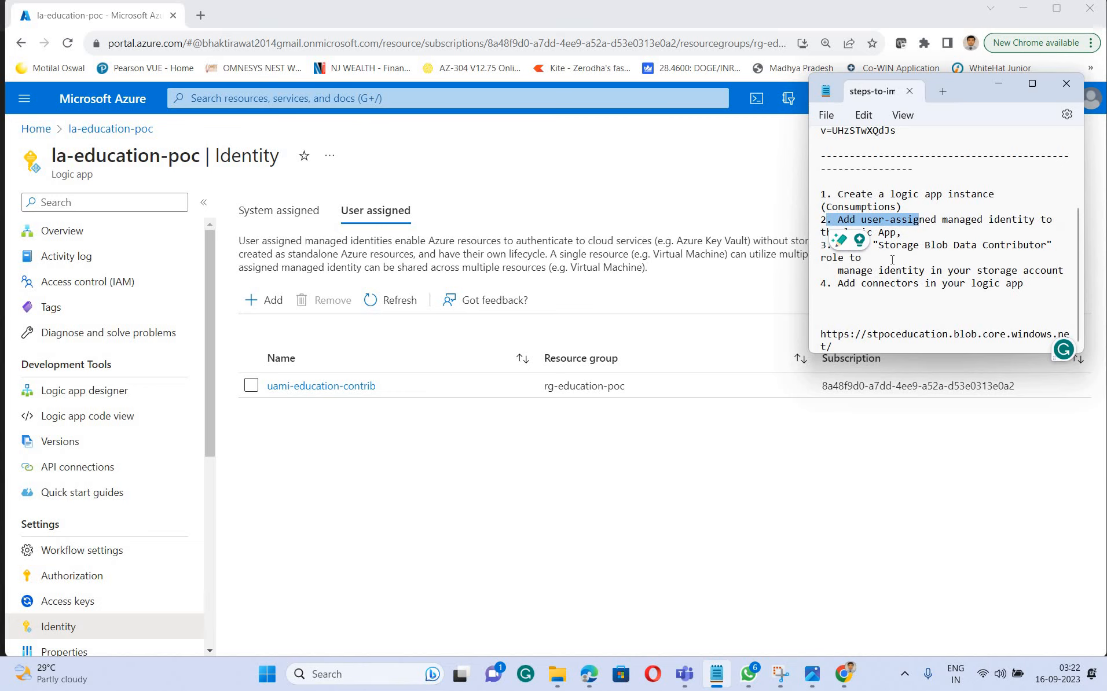
left_click(904, 234)
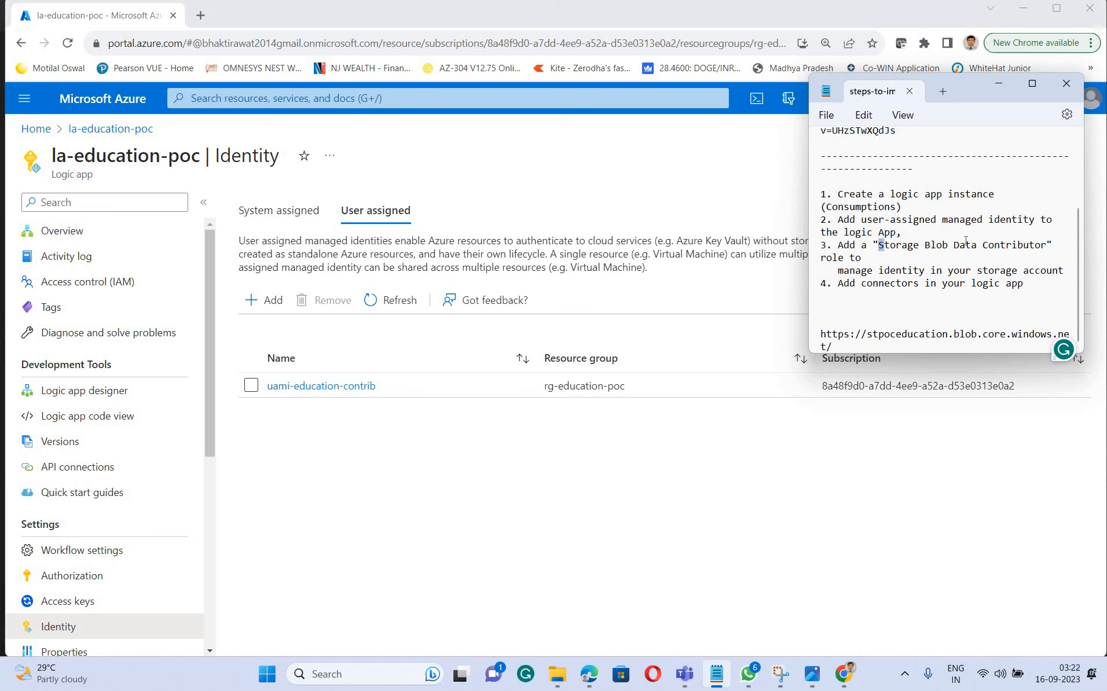
key("shift+Right")
key("shift+Right")
key("shift+Right")
key("shift+Right")
key("shift+Right")
key("shift+Right")
key("shift+Right")
key("shift+Right")
key("shift+Right")
key("shift+Right")
key("shift+Right")
key("shift+Right")
key("shift+Right")
key("shift+Right")
key("shift+Right")
key("shift+Right")
key("shift+Right")
key("shift+Right")
key("shift+Right")
key("shift+Right")
key("ctrl+c")
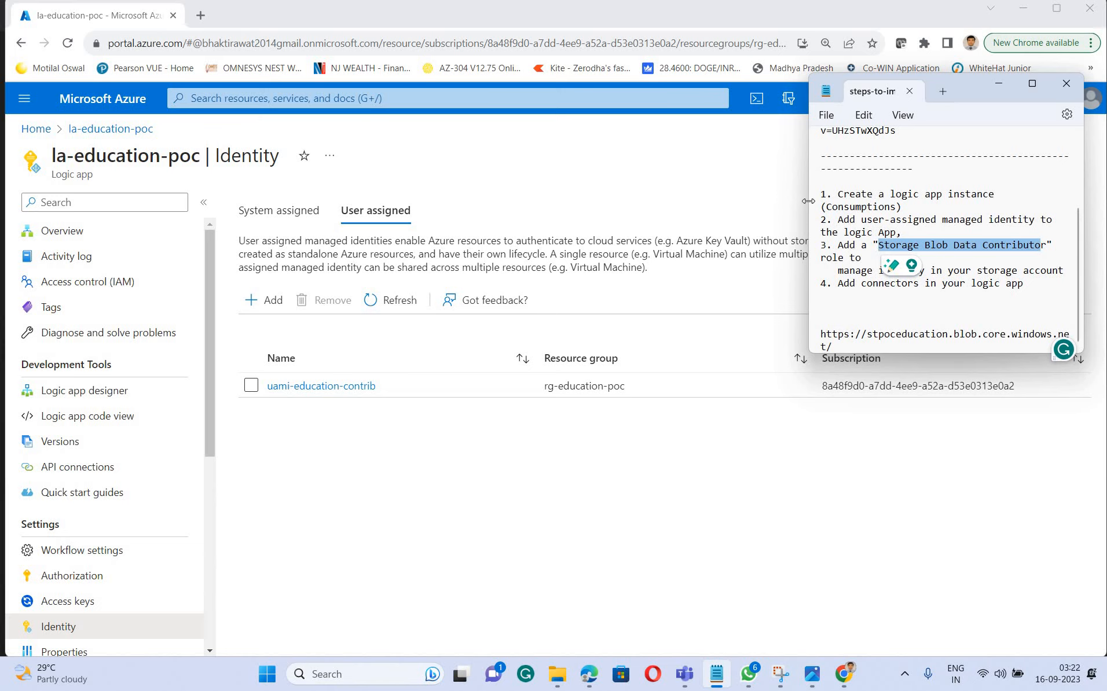
left_click_drag(653, 232, 646, 231)
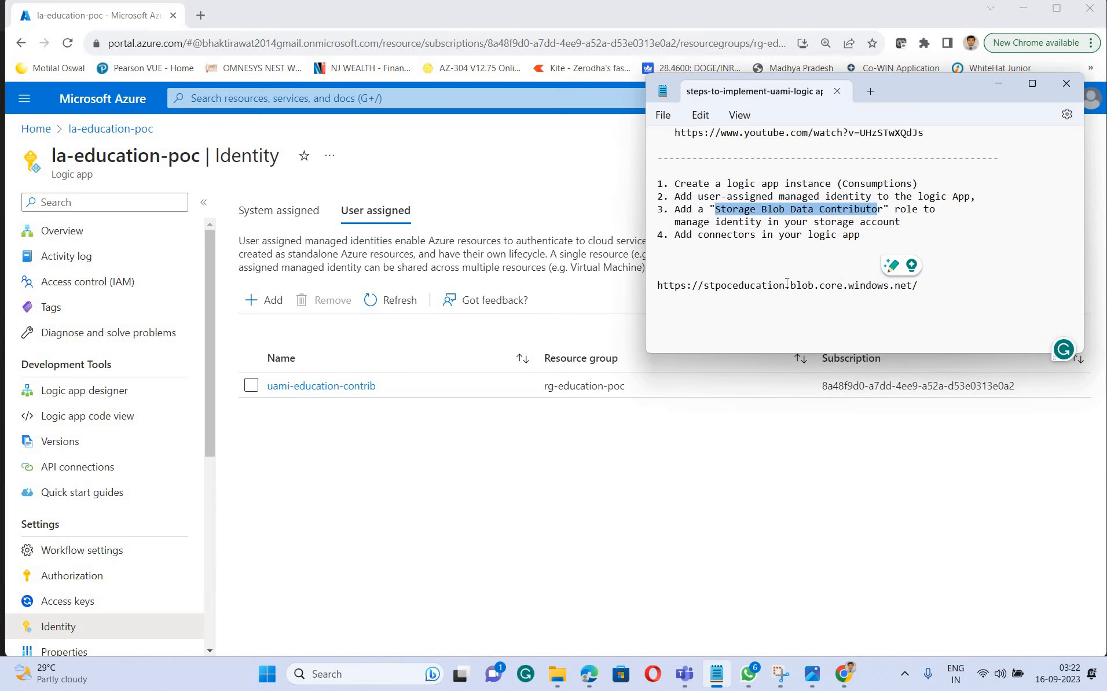
left_click(891, 248)
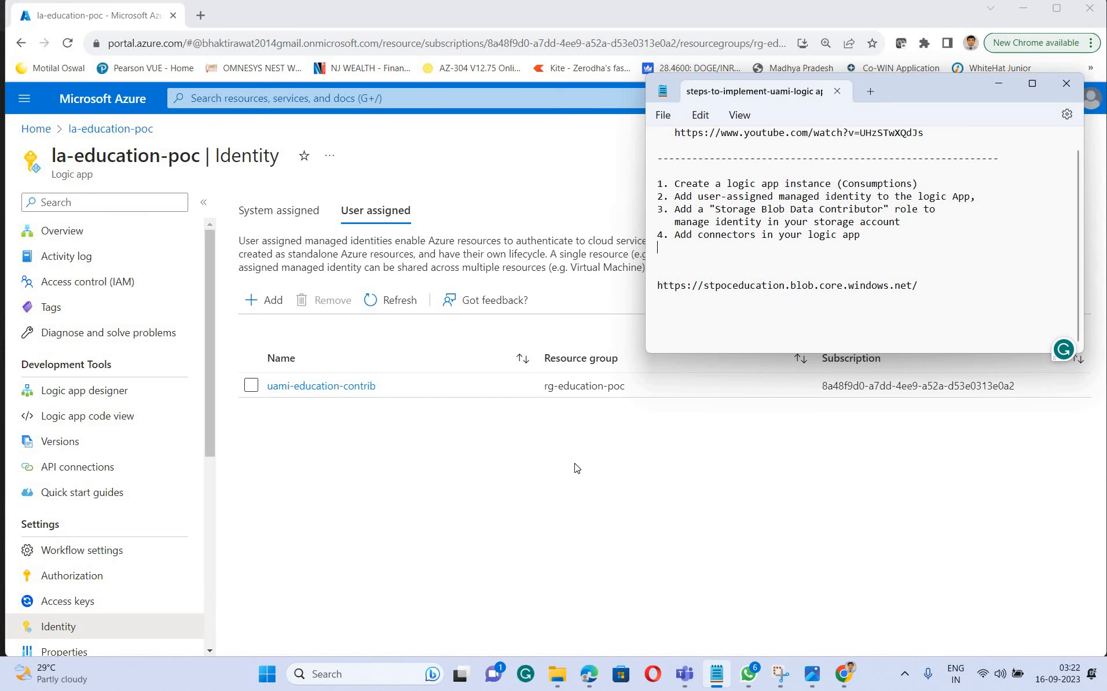
Open the Azure portal home page in a second browser tab, signing in with the account already used for the logic app
right_click(44, 133)
left_click(90, 148)
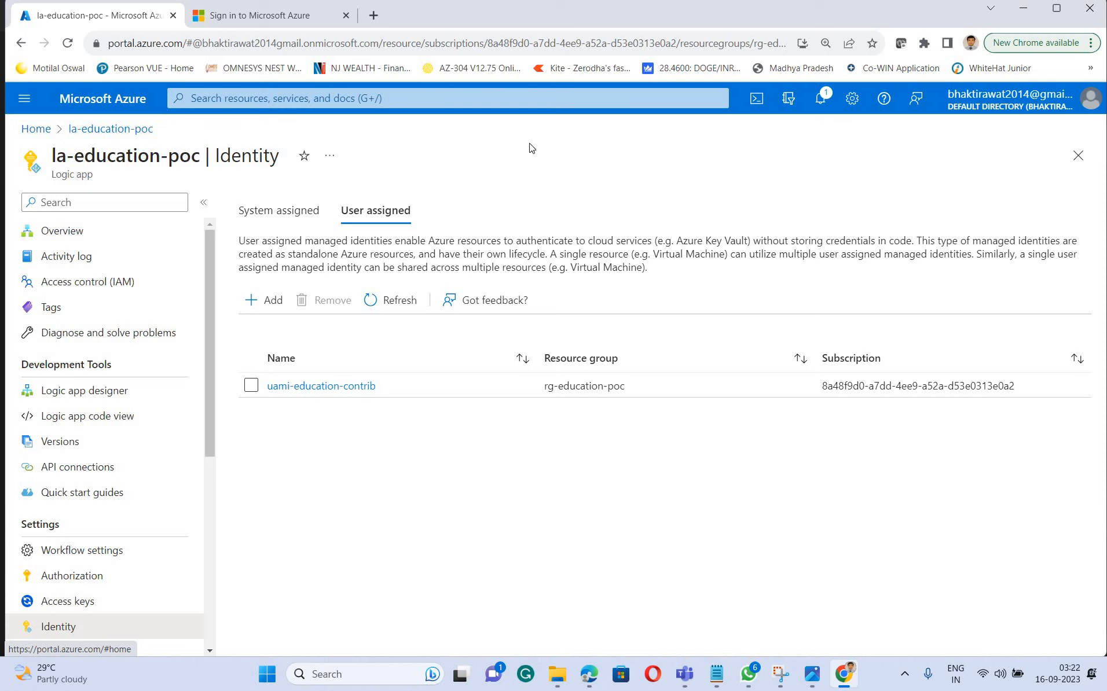
left_click(249, 17)
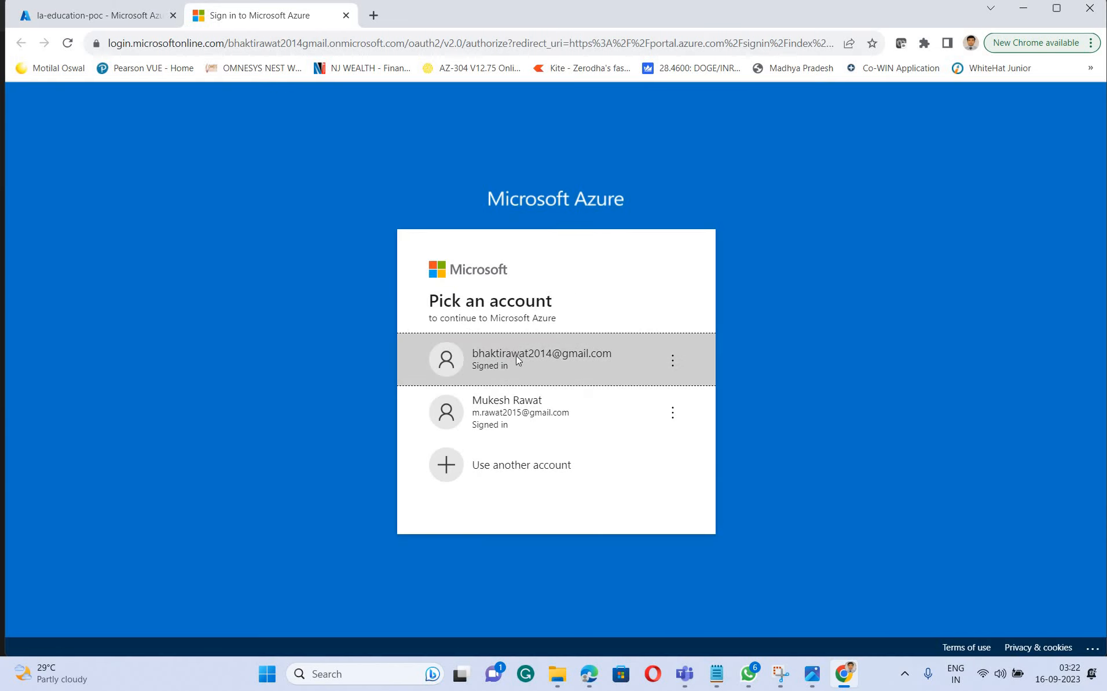
left_click(517, 358)
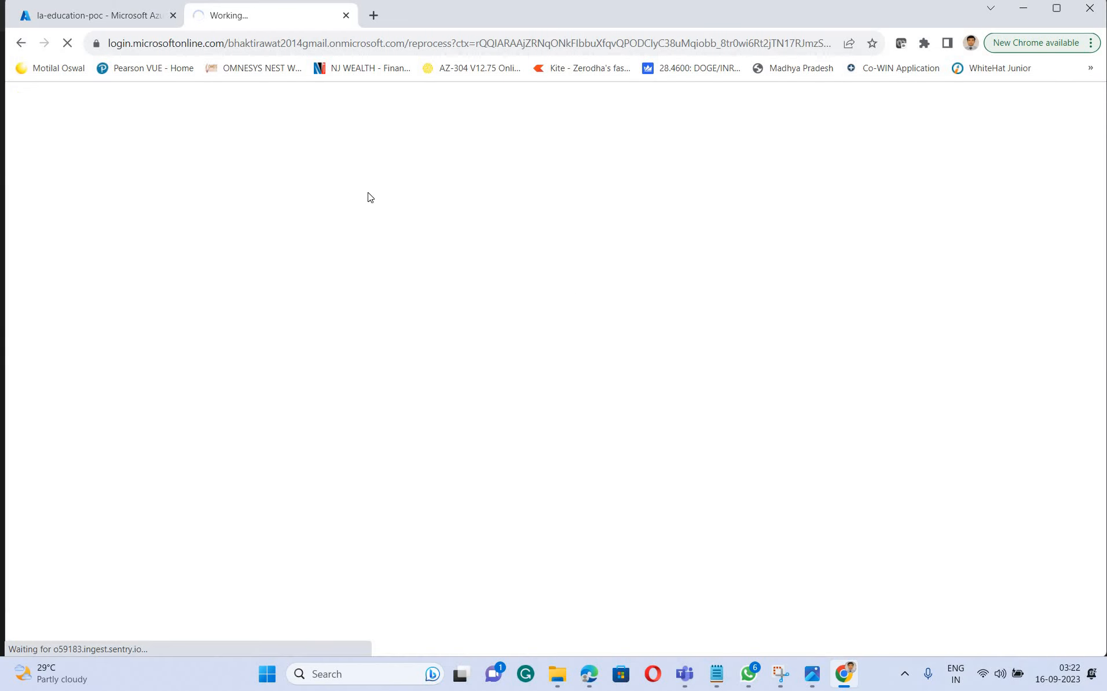
left_click(106, 19)
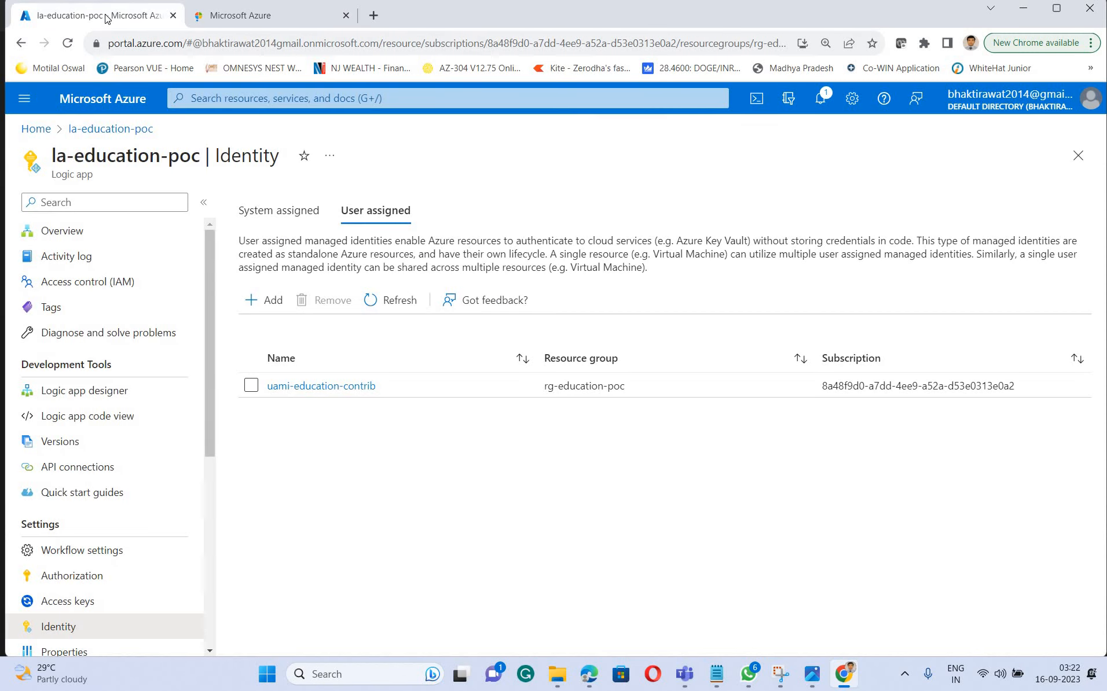
left_click(249, 15)
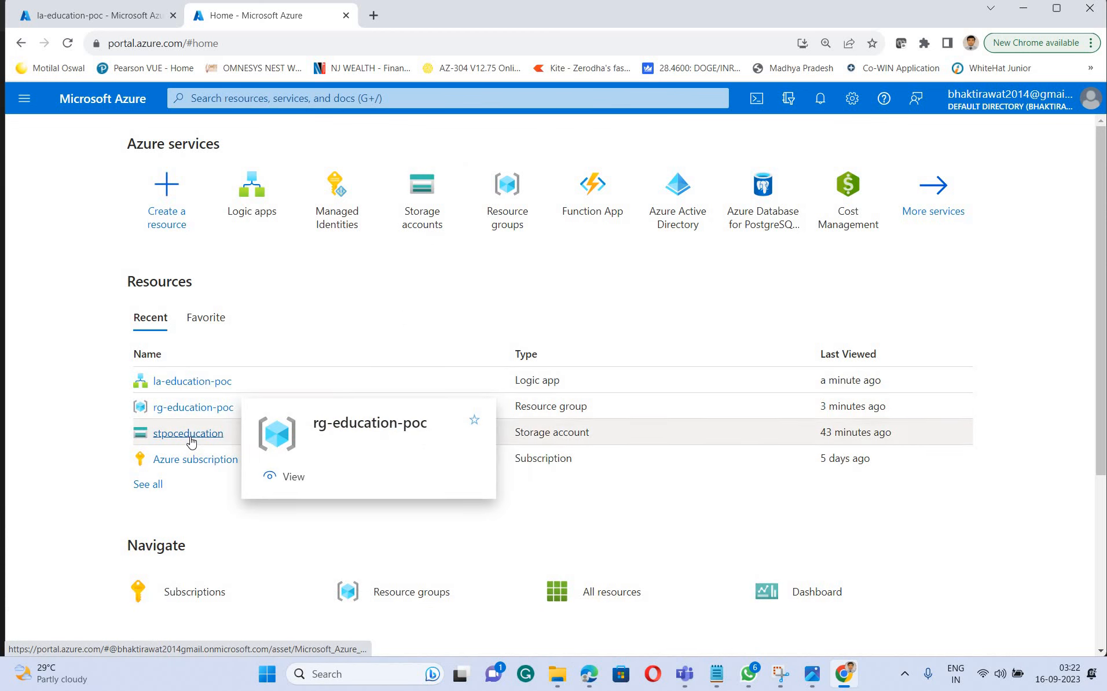
Open the access control of the stpoceducation storage account and start a new role assignment
left_click(192, 437)
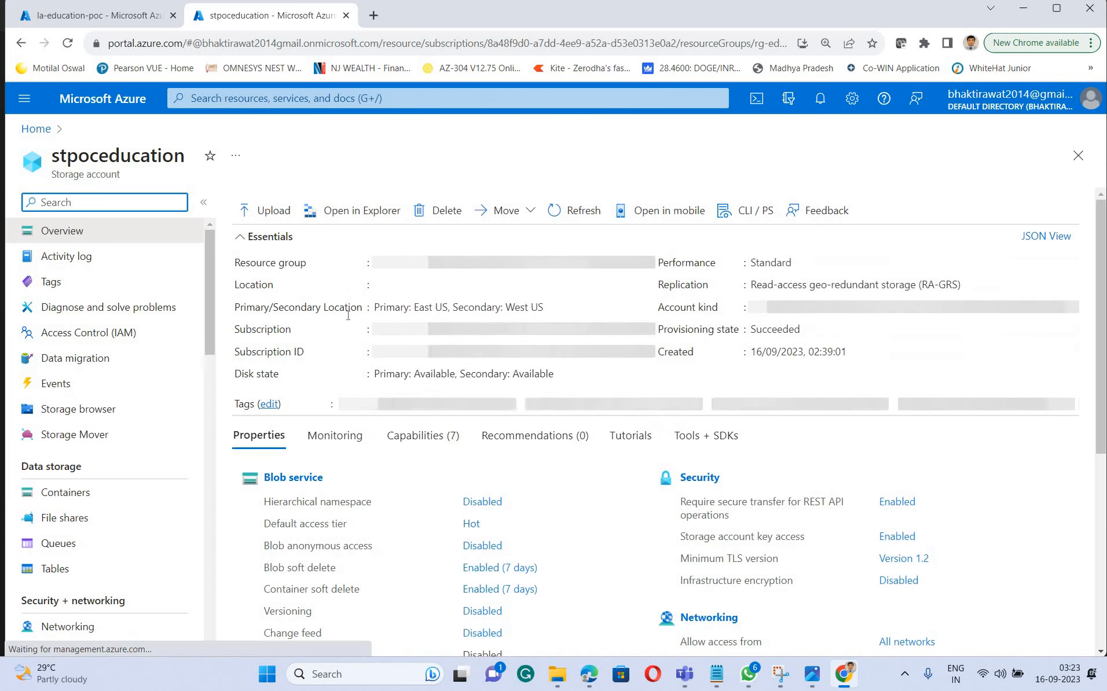
left_click(119, 336)
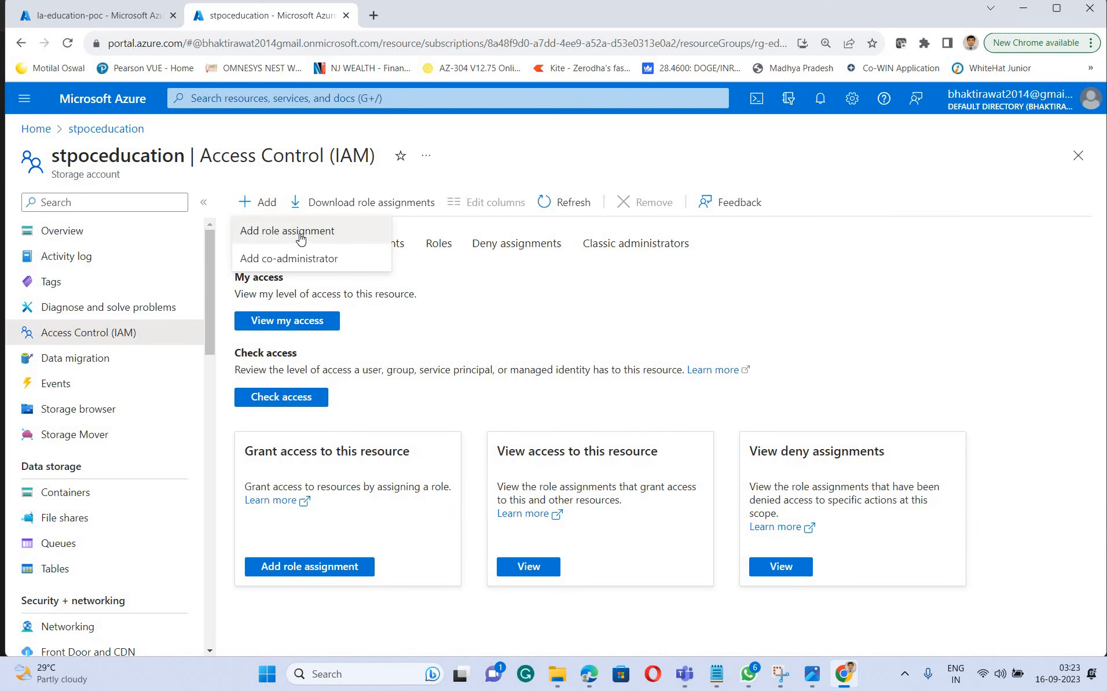
left_click(309, 230)
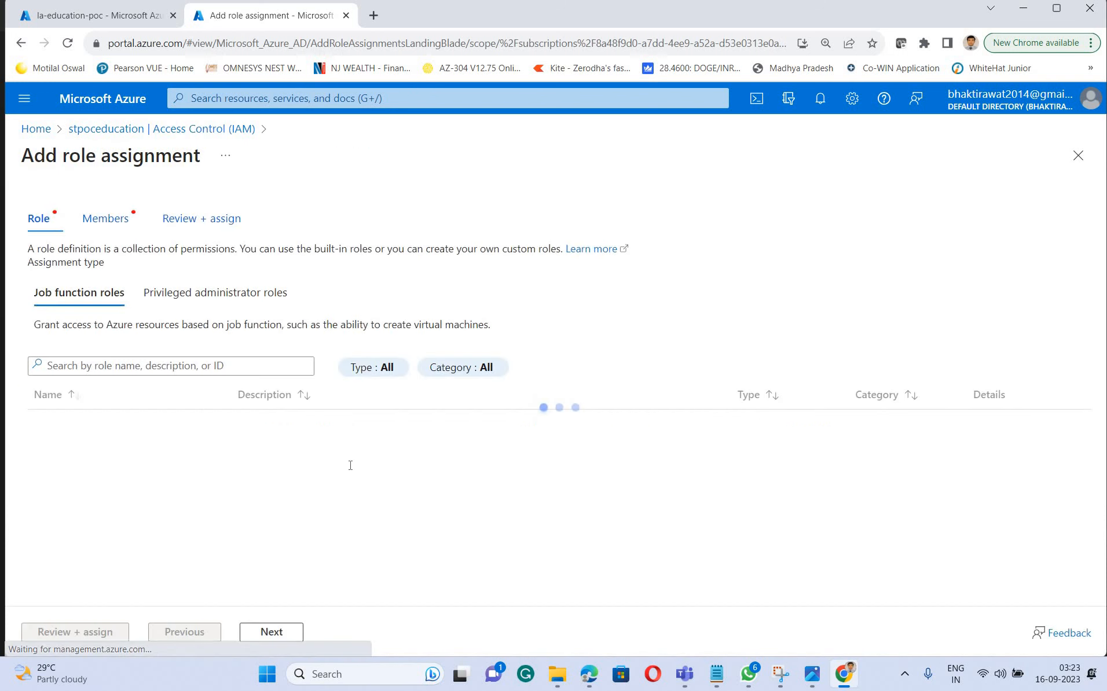
Find the Storage Blob Data Contributor role, select it for the assignment and continue to the members
left_click(105, 366)
left_click(207, 366)
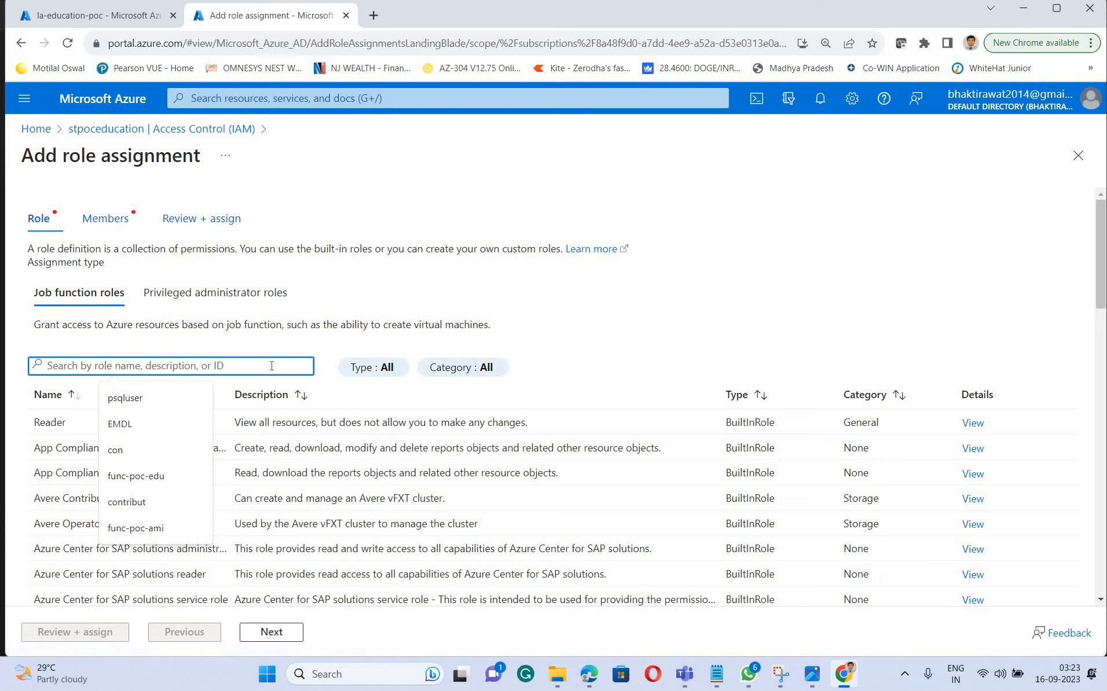
key("ctrl+v")
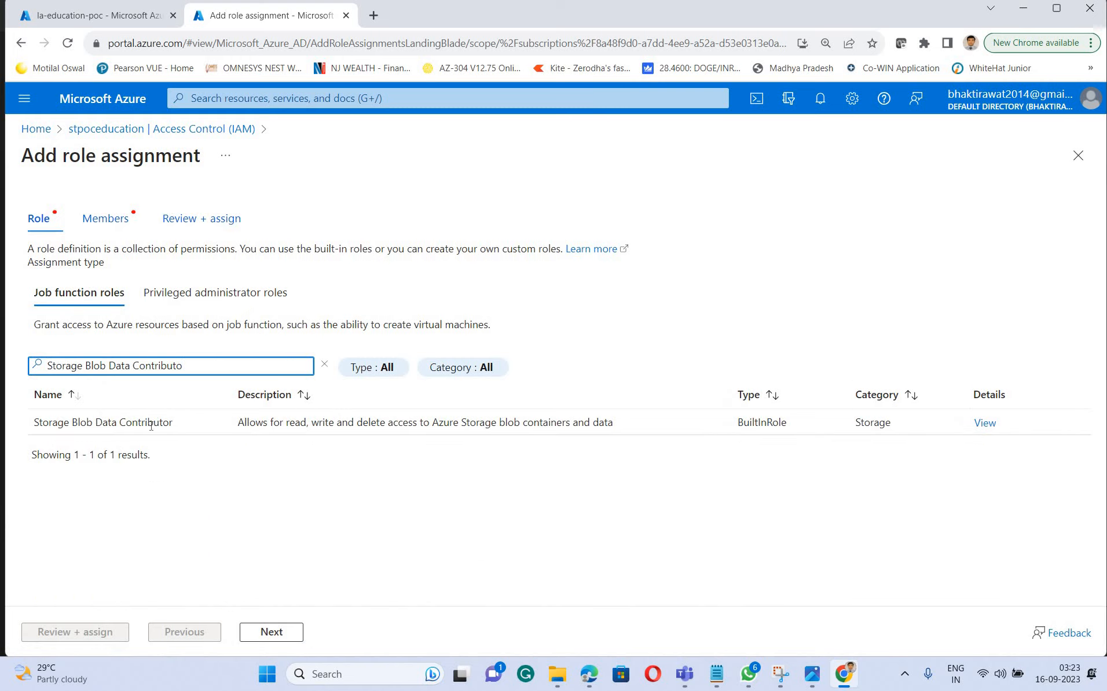
left_click(319, 433)
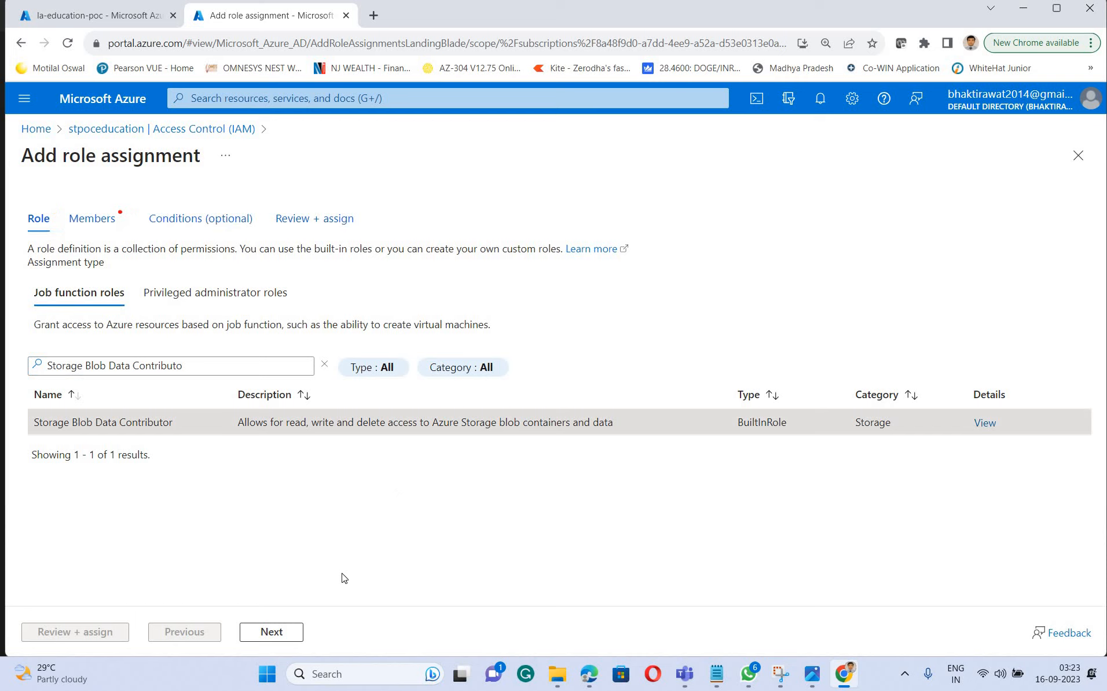
left_click(290, 636)
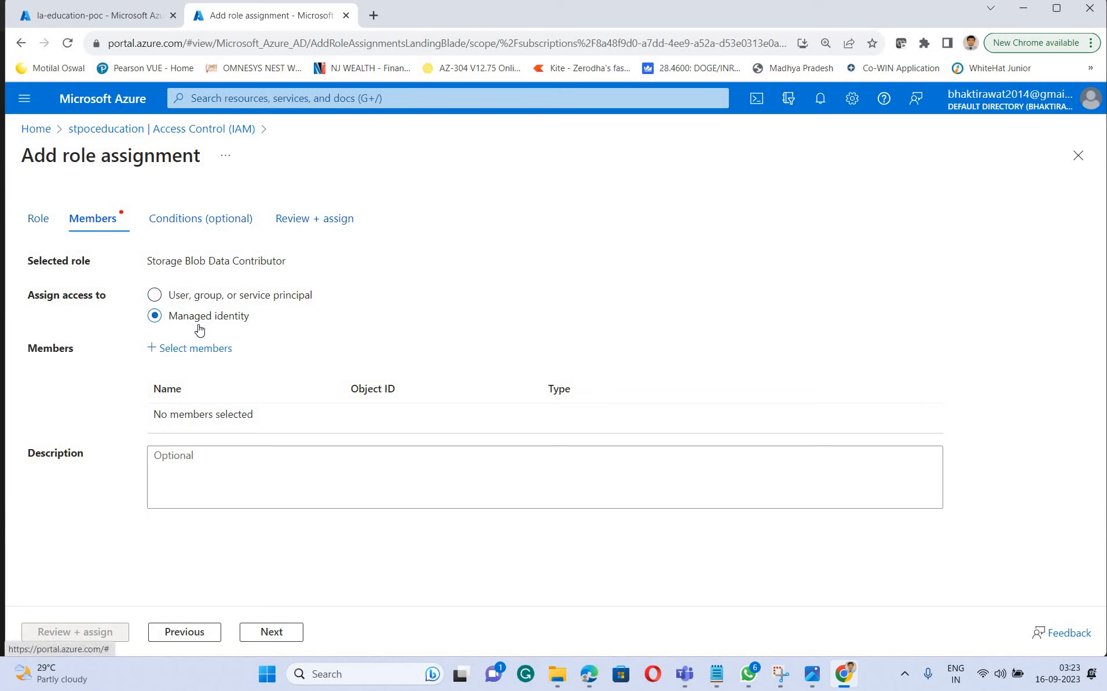
Add the user-assigned managed identity uami-education-contrib from Azure subscription 1 as the role assignment's member
left_click(212, 349)
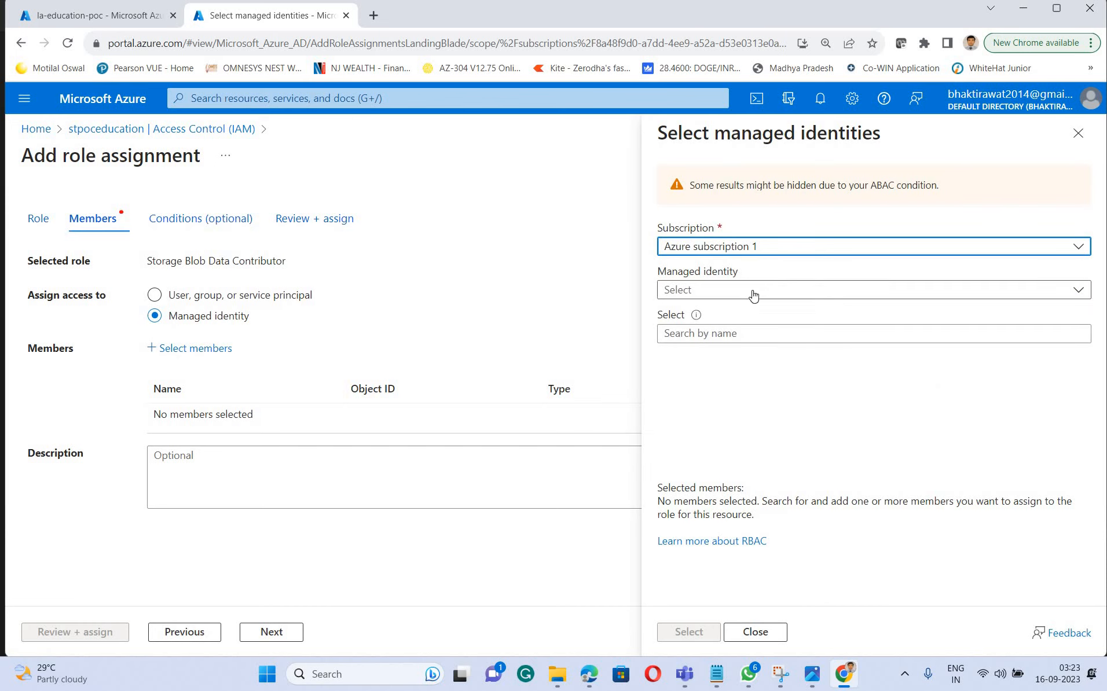
left_click(754, 294)
left_click(764, 317)
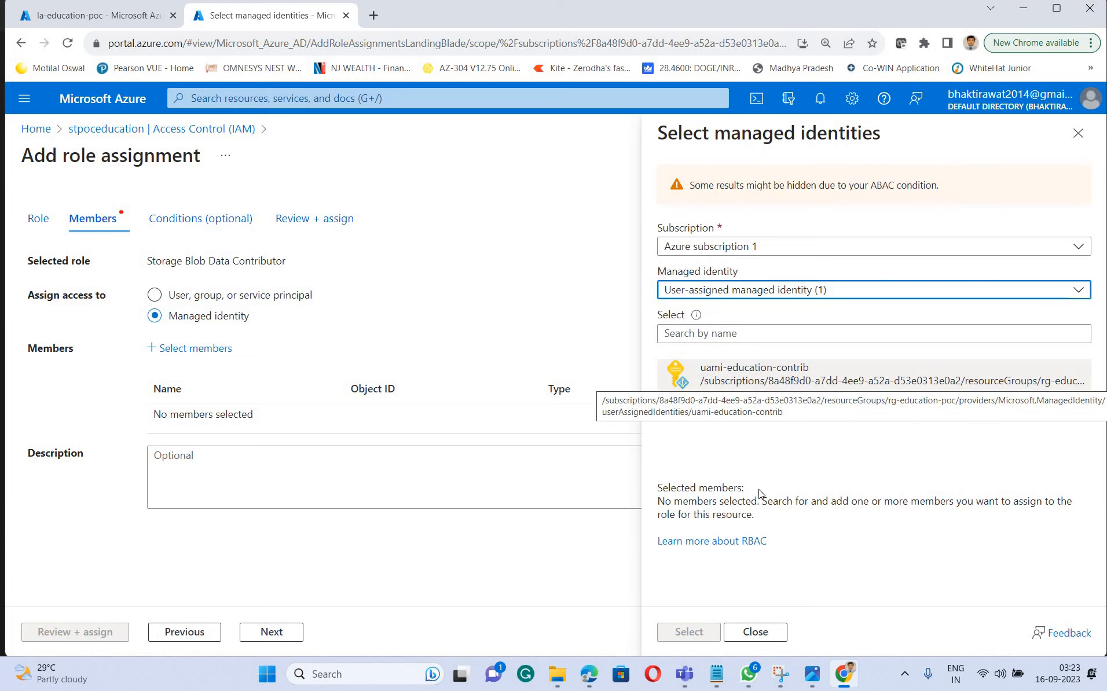
left_click(755, 373)
left_click(689, 633)
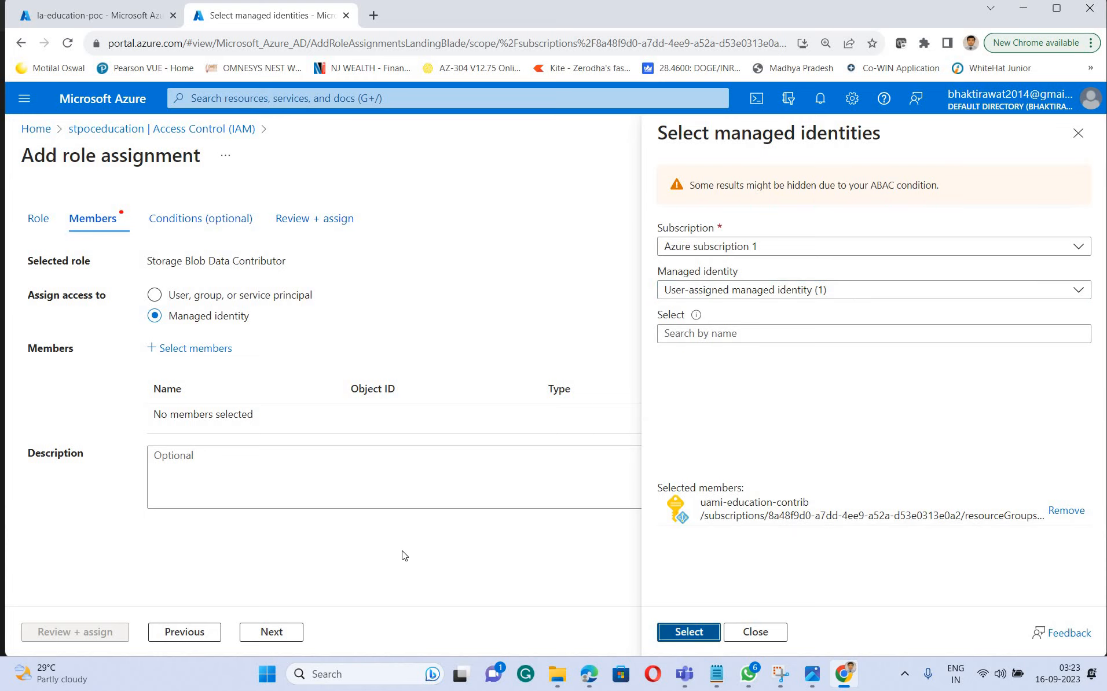
Proceed through the optional conditions without adding one and submit the role assignment
left_click(272, 632)
left_click(272, 632)
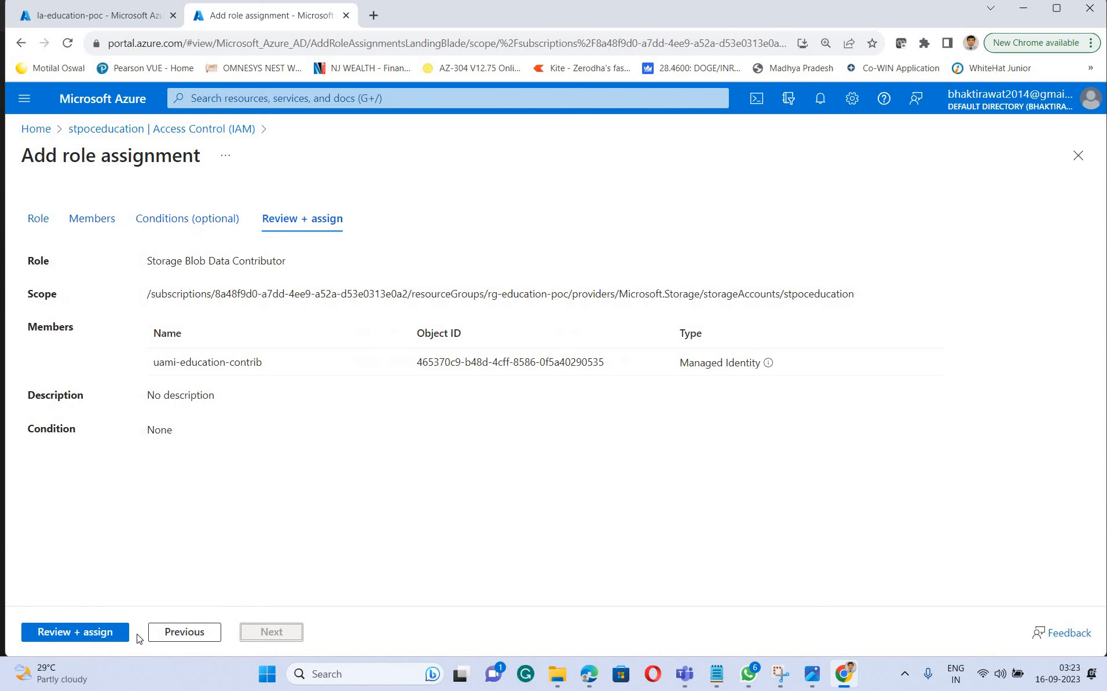
left_click(35, 632)
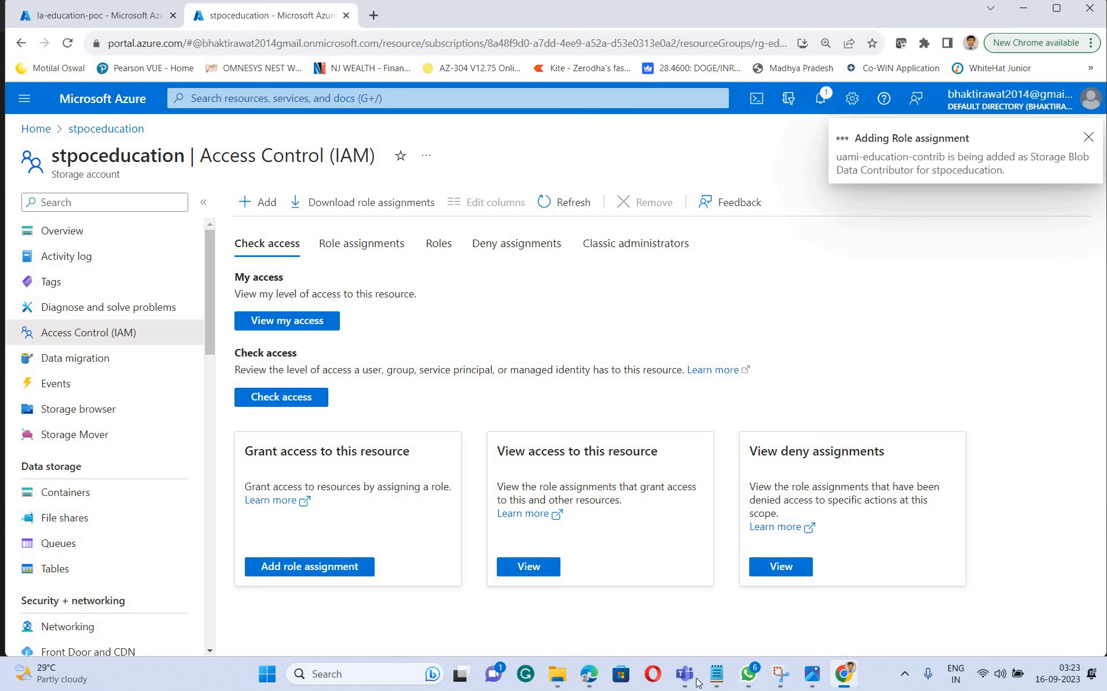
Review the connector step in the Notepad notes, return to the Azure portal and check the role assignment notification
left_click(718, 675)
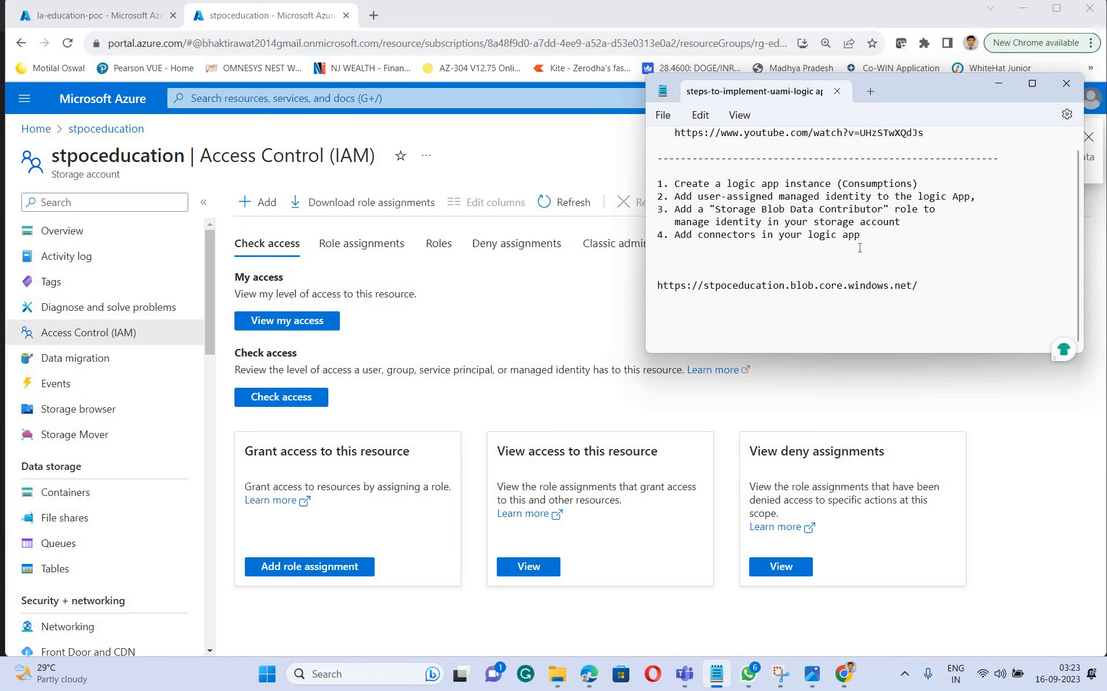
mouse_move(656, 240)
left_mouse_down()
mouse_move(862, 235)
mouse_move(654, 239)
left_mouse_up()
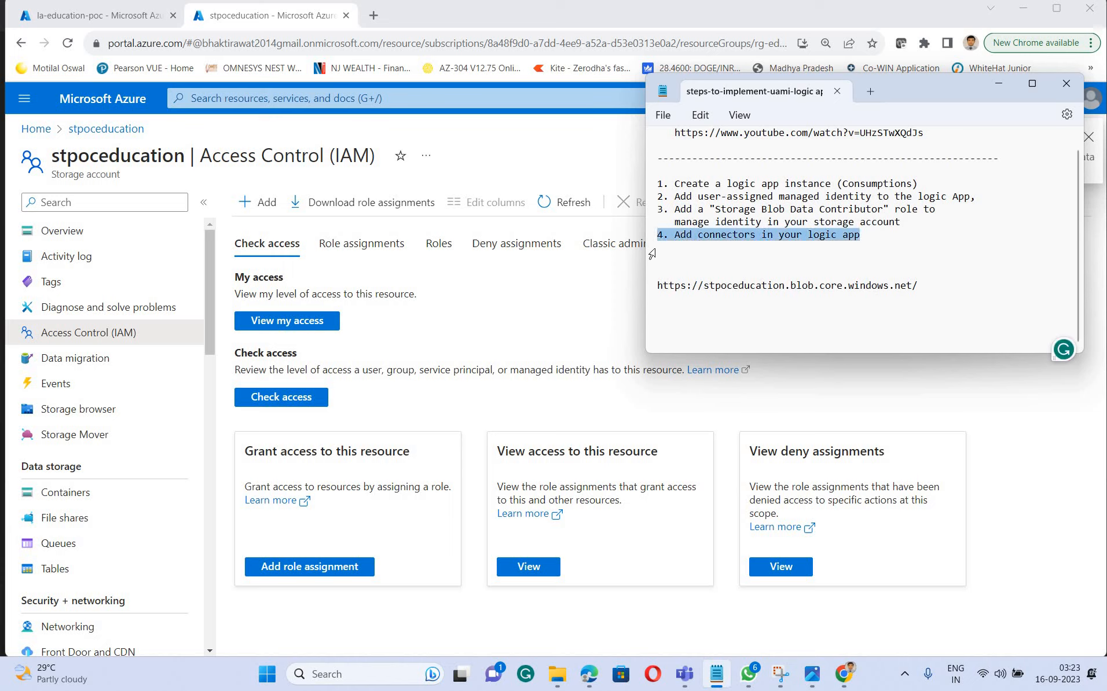
left_click(997, 86)
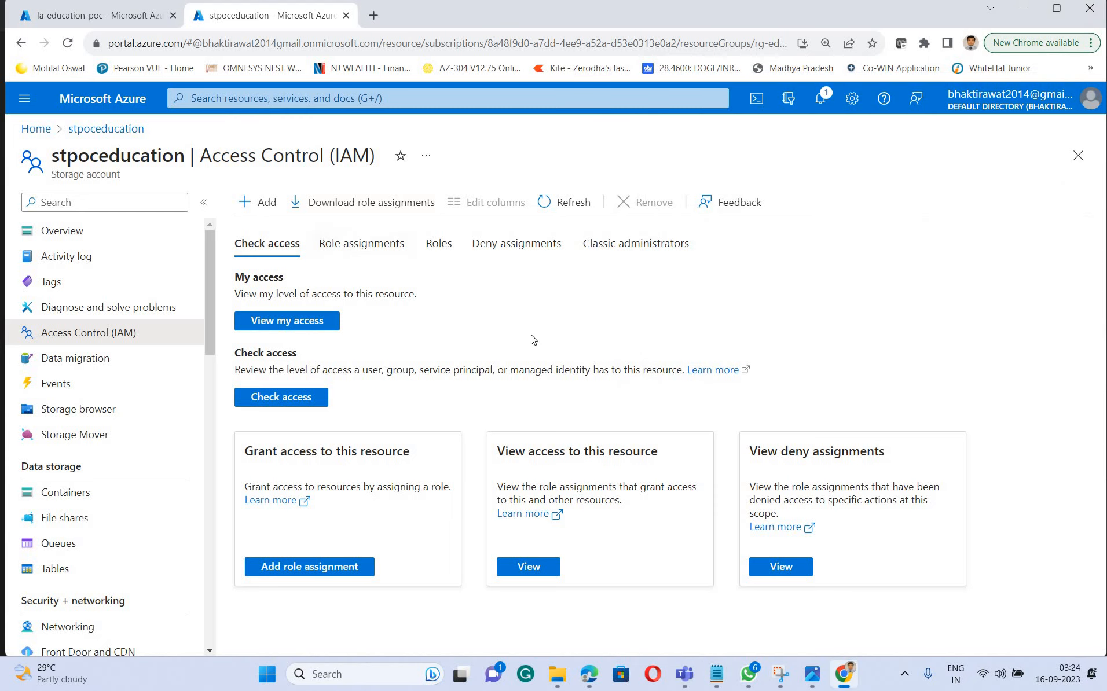
left_click(828, 96)
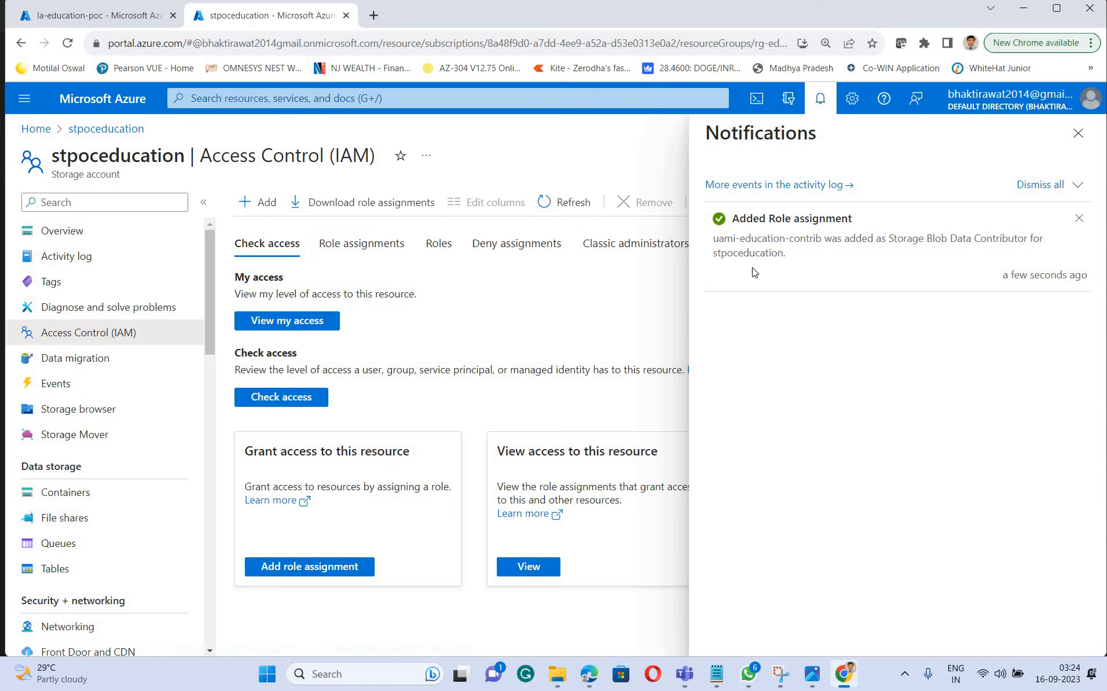
Open the designer of the la-education-poc logic app and start the workflow with the "When a HTTP request is received" trigger
left_click(100, 16)
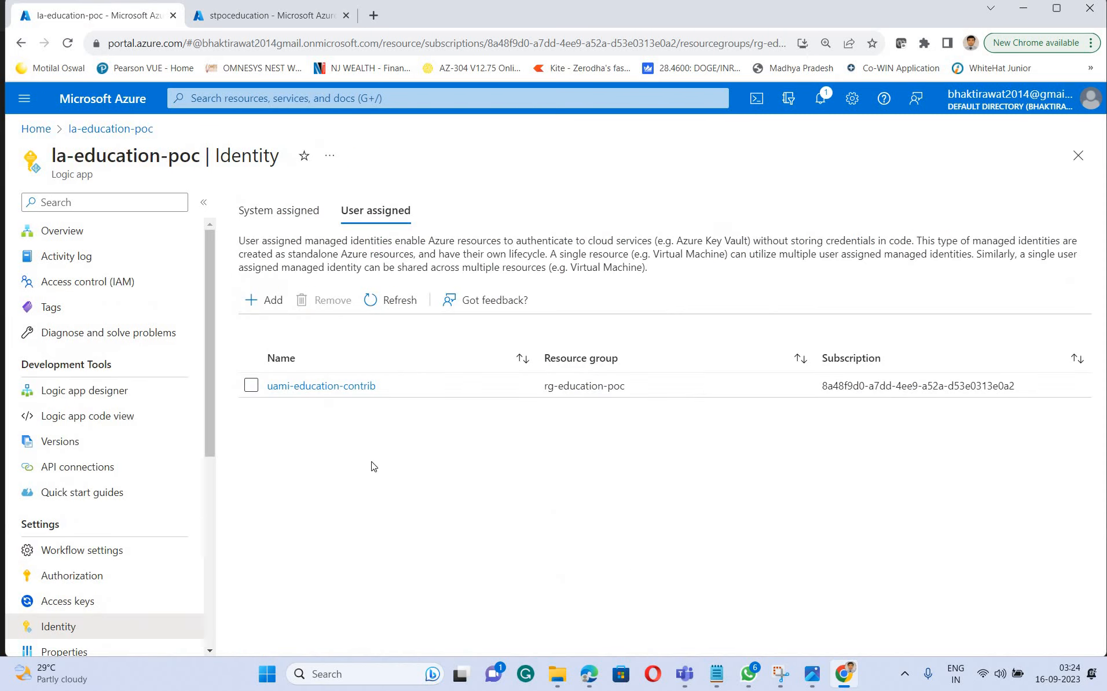
left_click(82, 397)
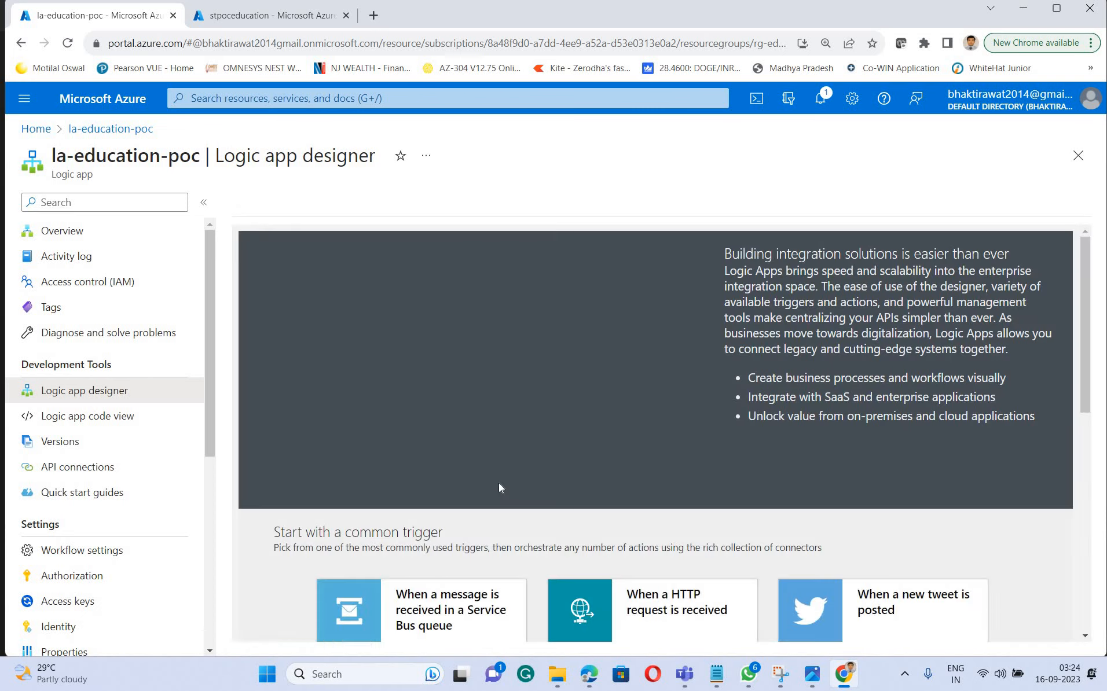
scroll(746, 437, "down", 4)
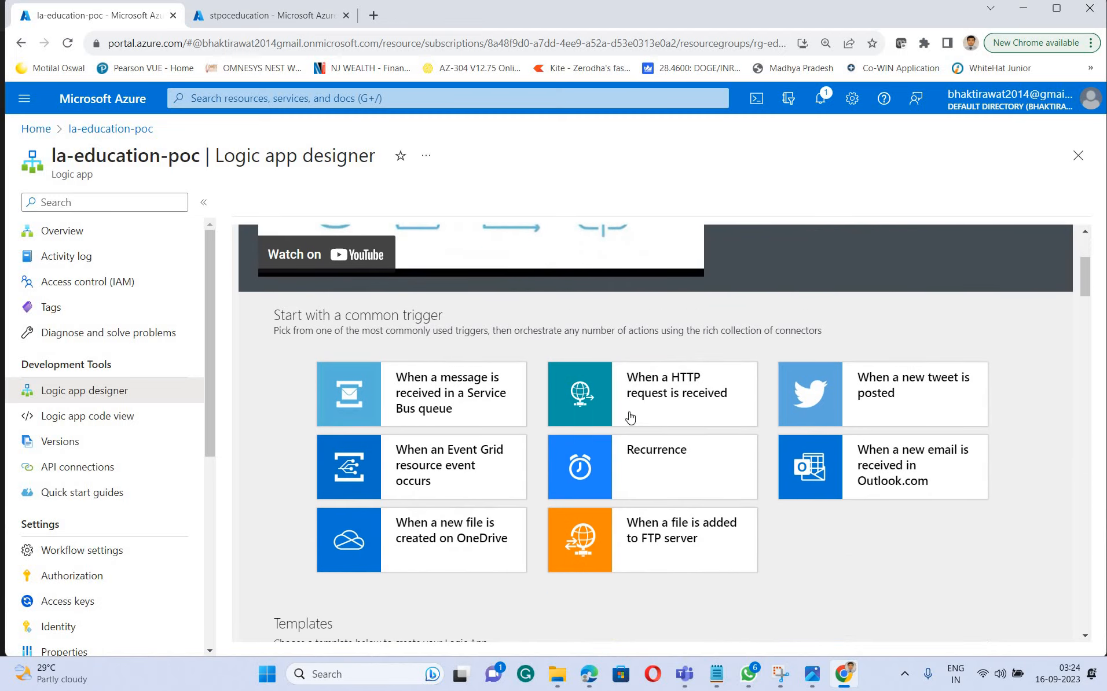
left_click(670, 396)
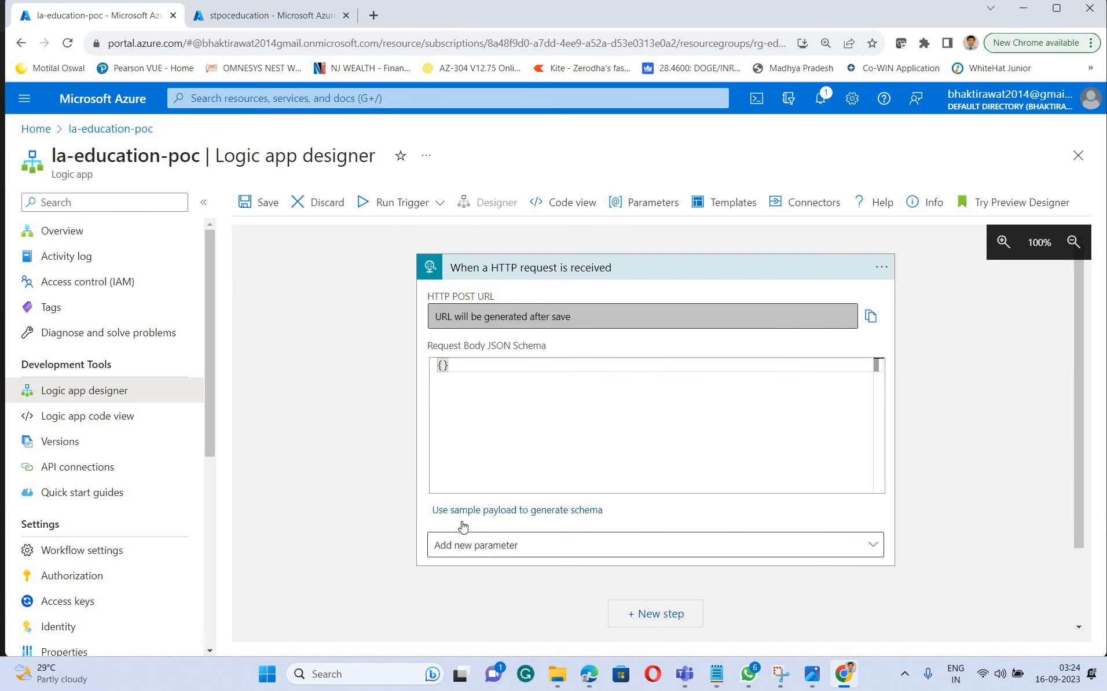
Add the Method and Relative path parameters to the HTTP request trigger and set the method to GET
left_click(493, 550)
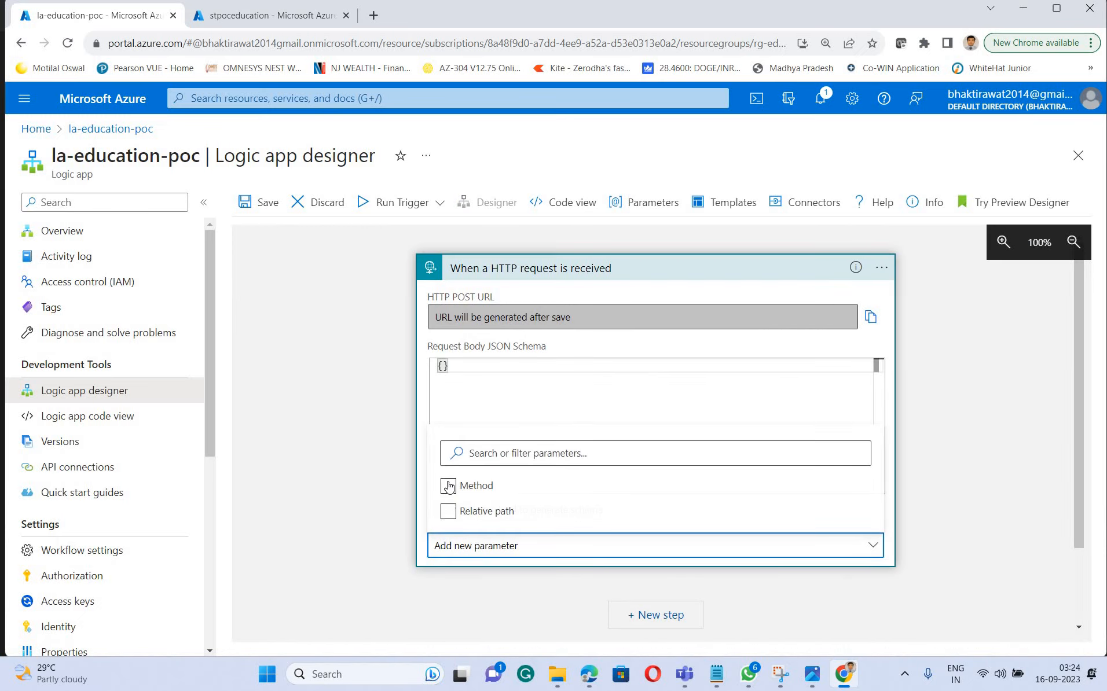
left_click(449, 486)
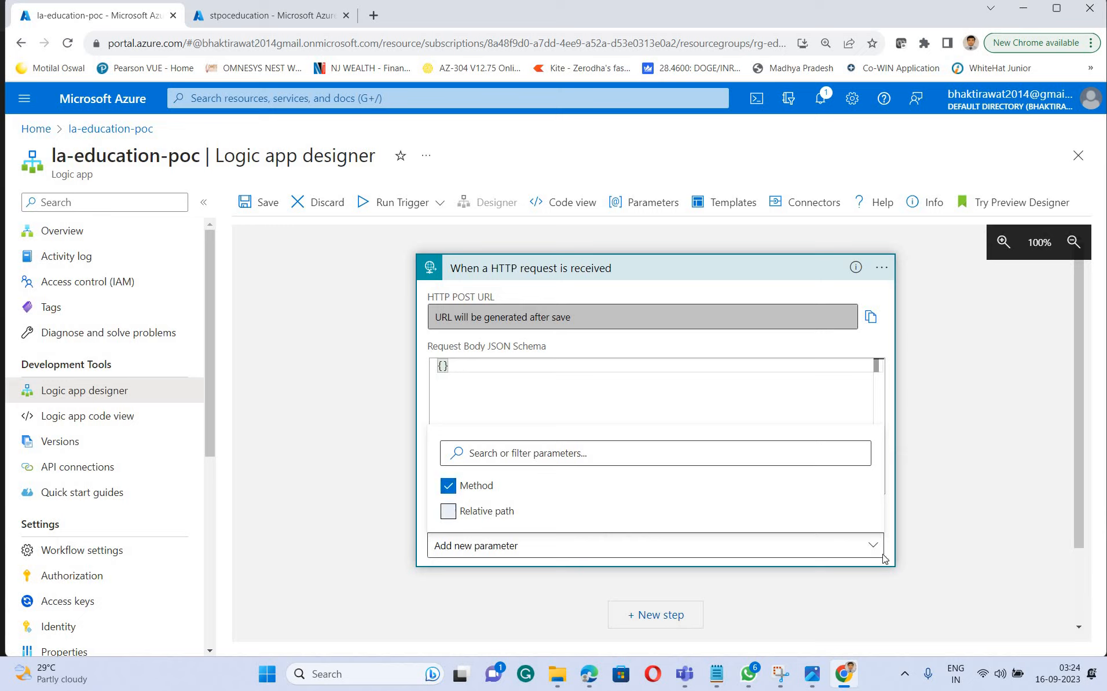
left_click(464, 550)
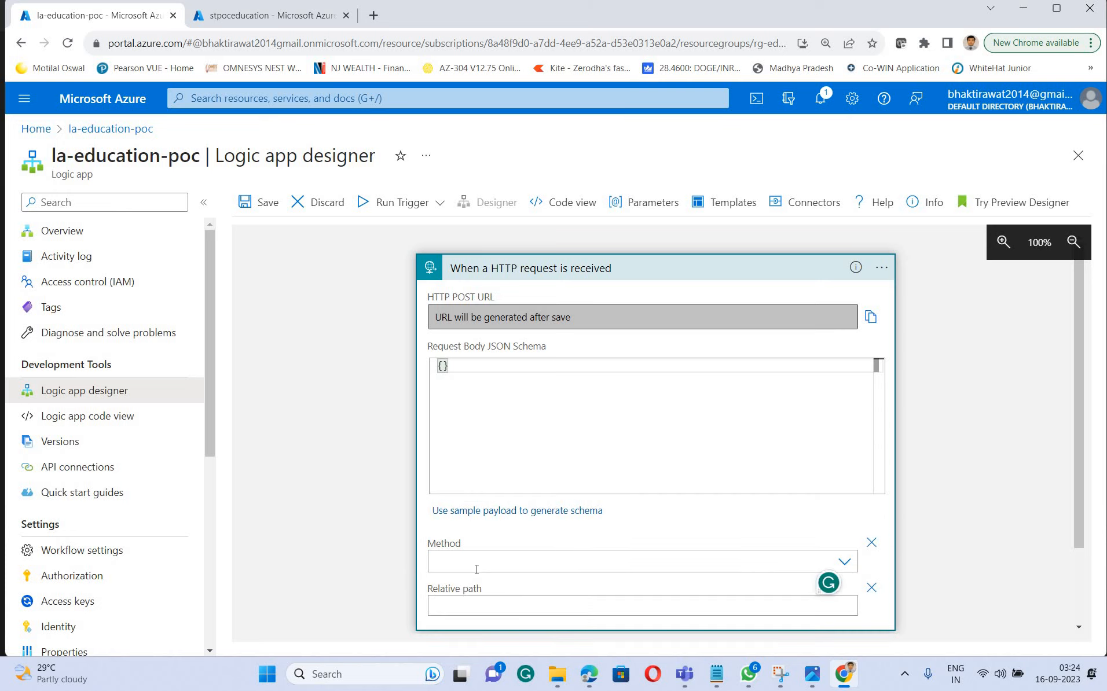
left_click(458, 563)
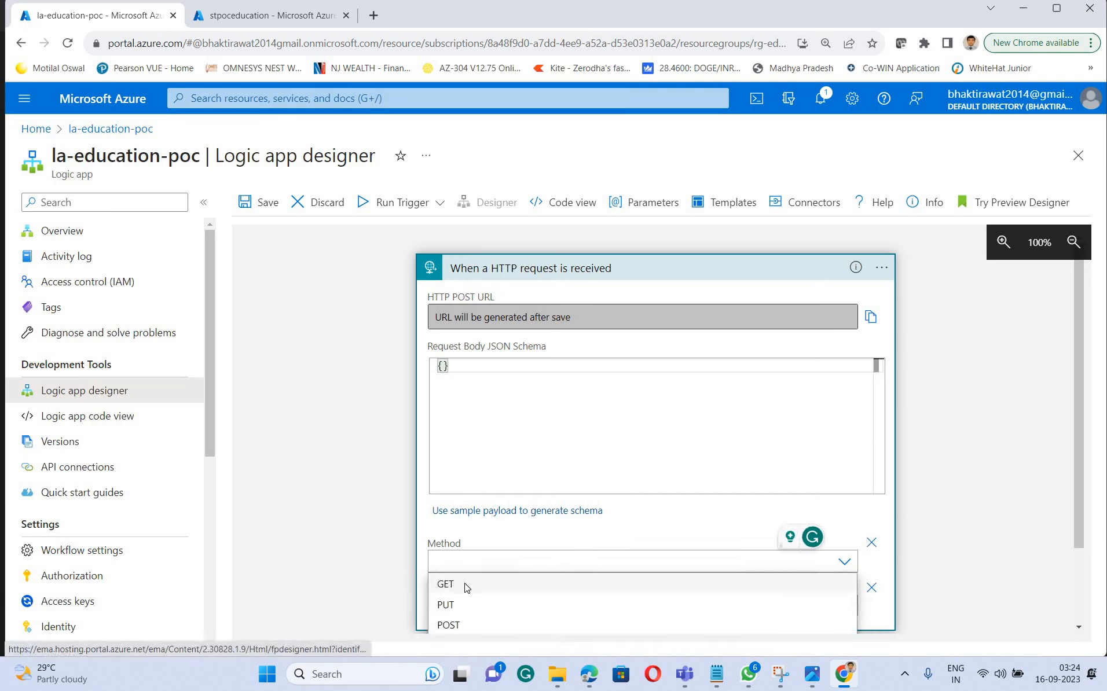
left_click(457, 585)
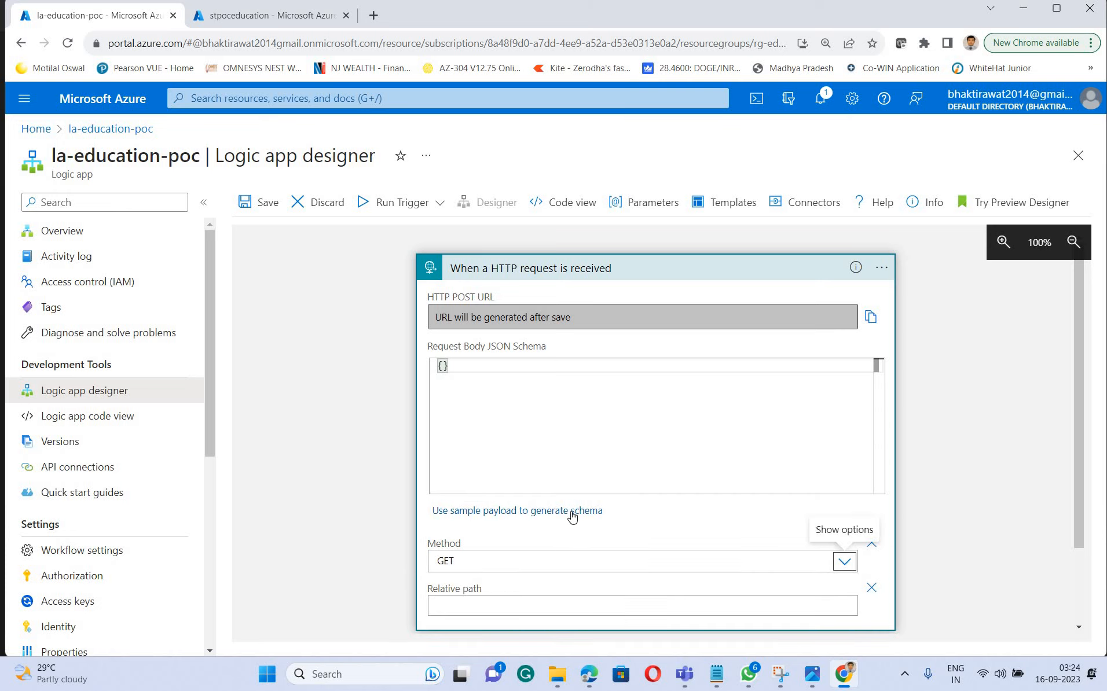
Remove the Relative path parameter from the HTTP request trigger, leaving the request body schema as it is
scroll(602, 516, "down", 2)
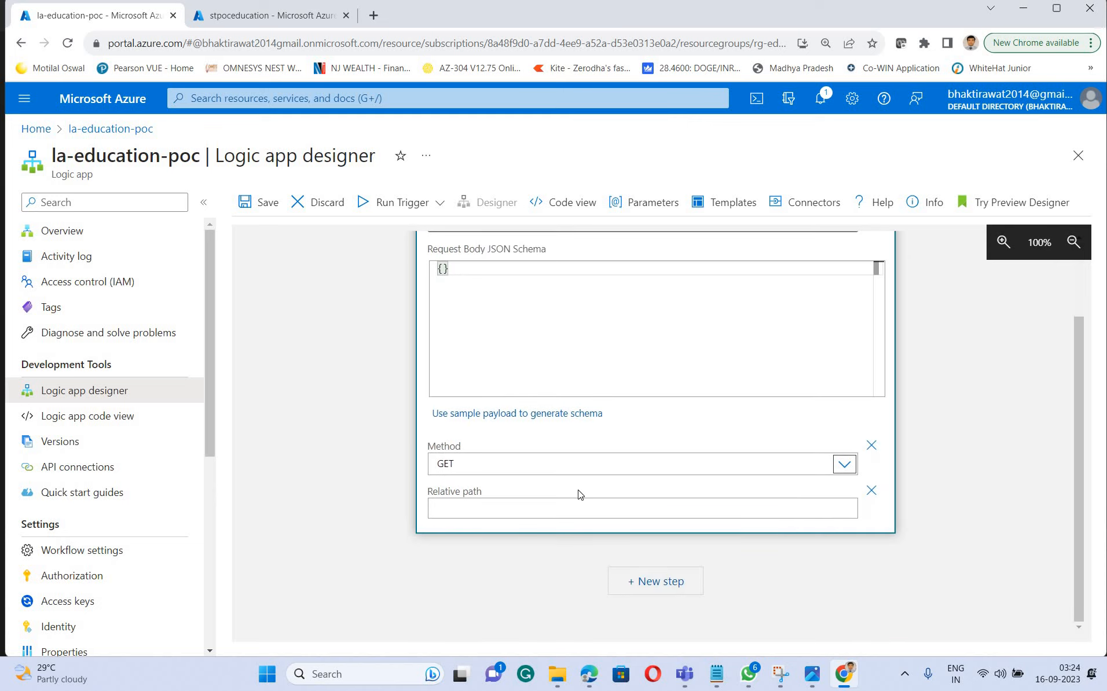
scroll(550, 490, "up", 1)
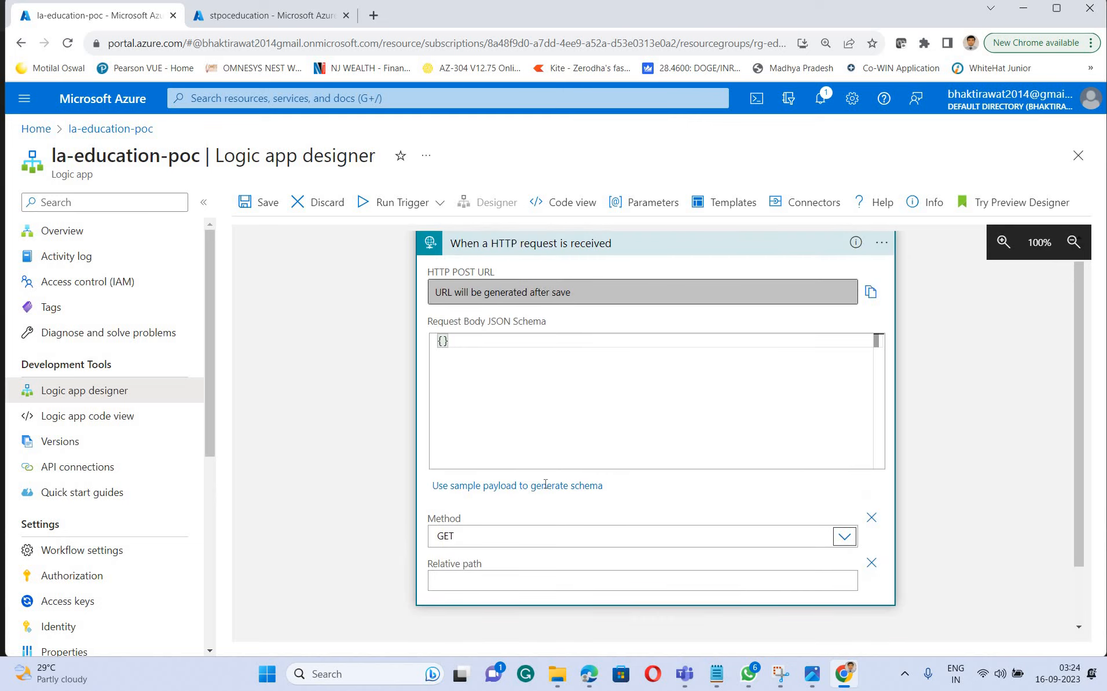
left_click(546, 485)
left_click(957, 336)
left_click(872, 562)
left_click(500, 564)
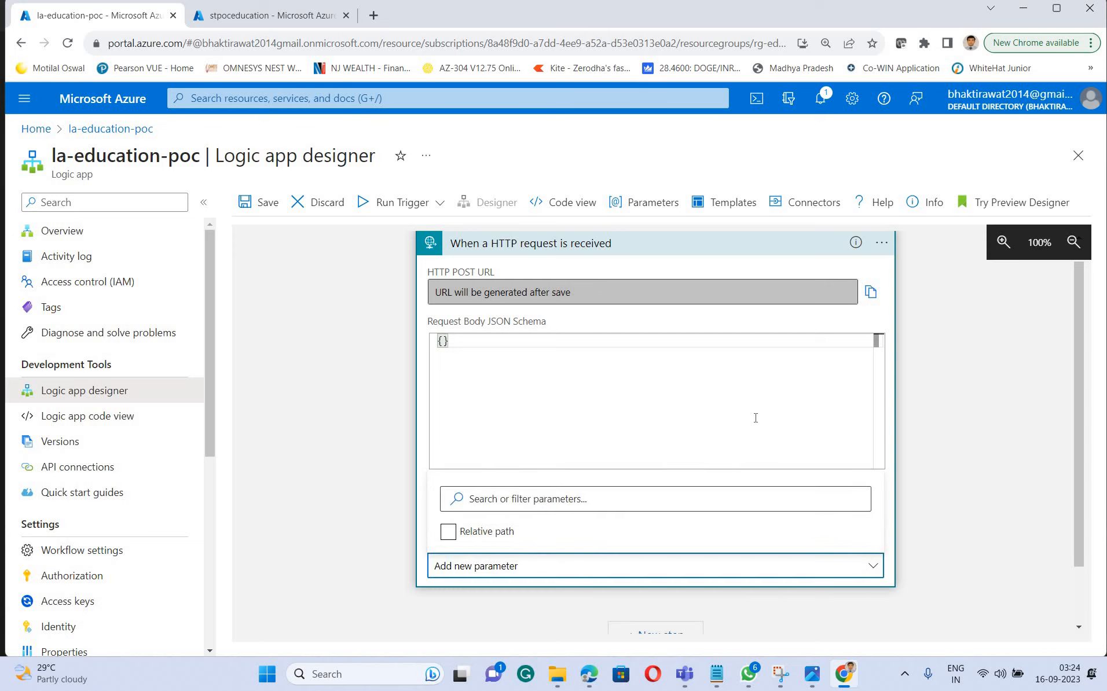
left_click(450, 567)
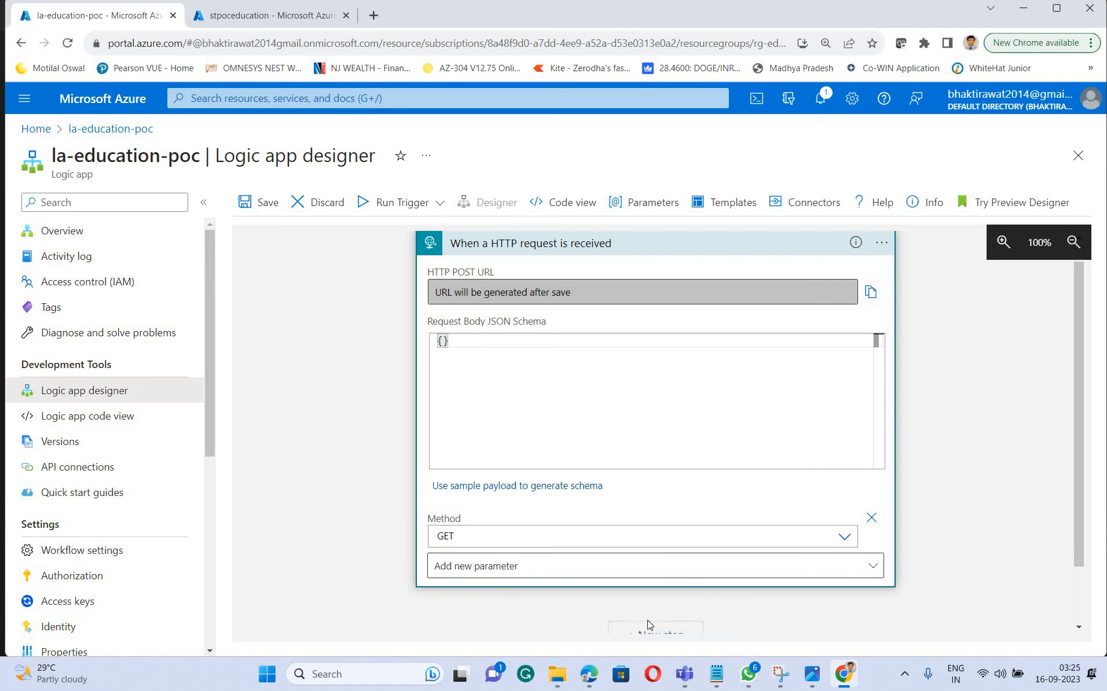
Add a new step below the HTTP request trigger and look through the recommended operations
scroll(649, 624, "down", 1)
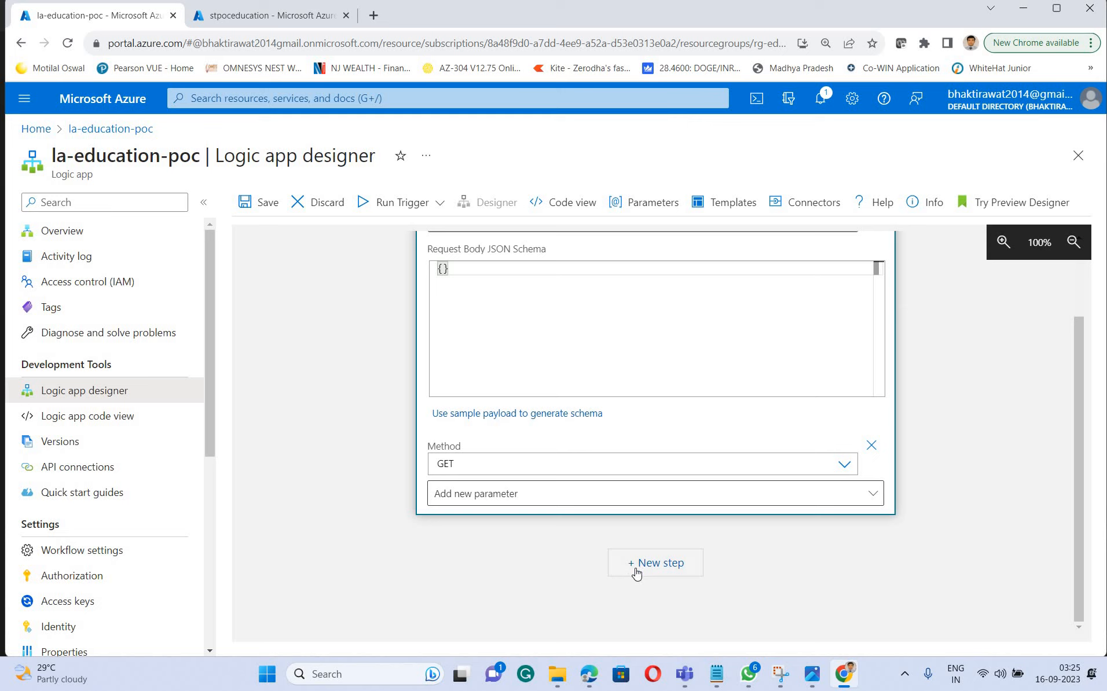
left_click(661, 570)
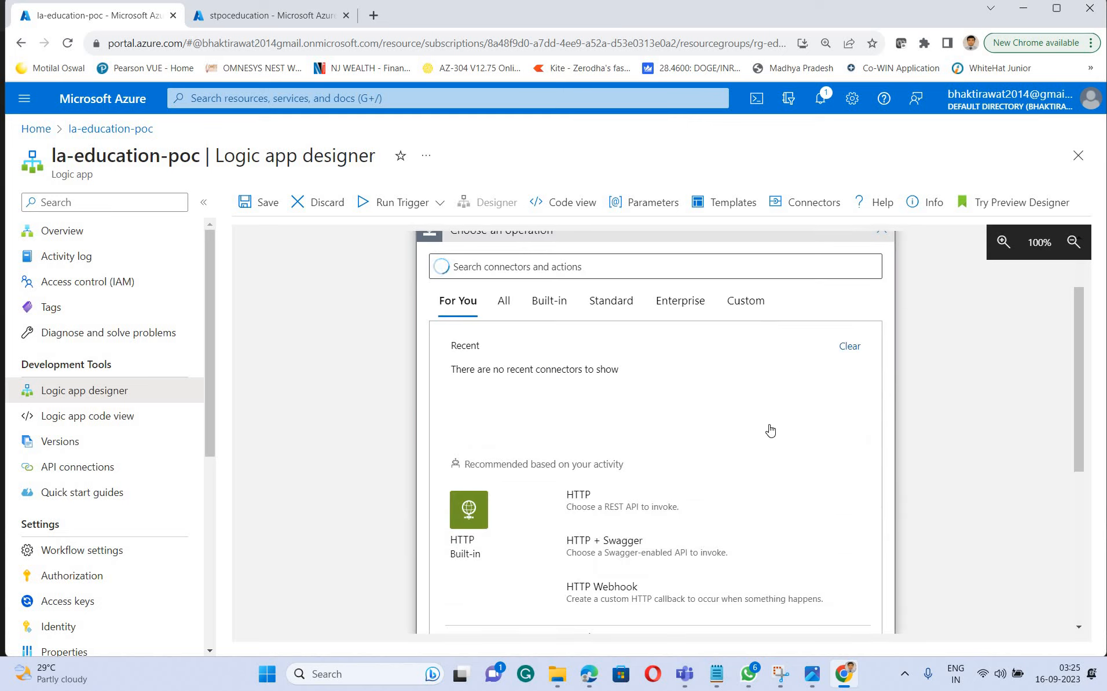
scroll(774, 428, "down", 4)
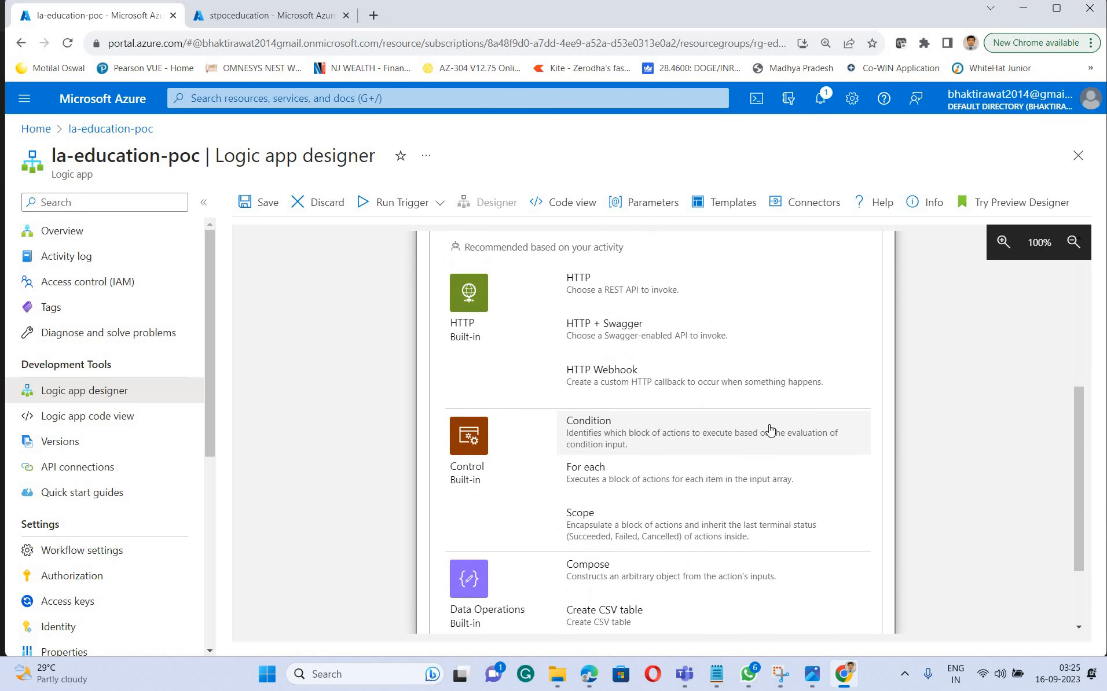
scroll(770, 428, "up", 2)
scroll(770, 431, "down", 3)
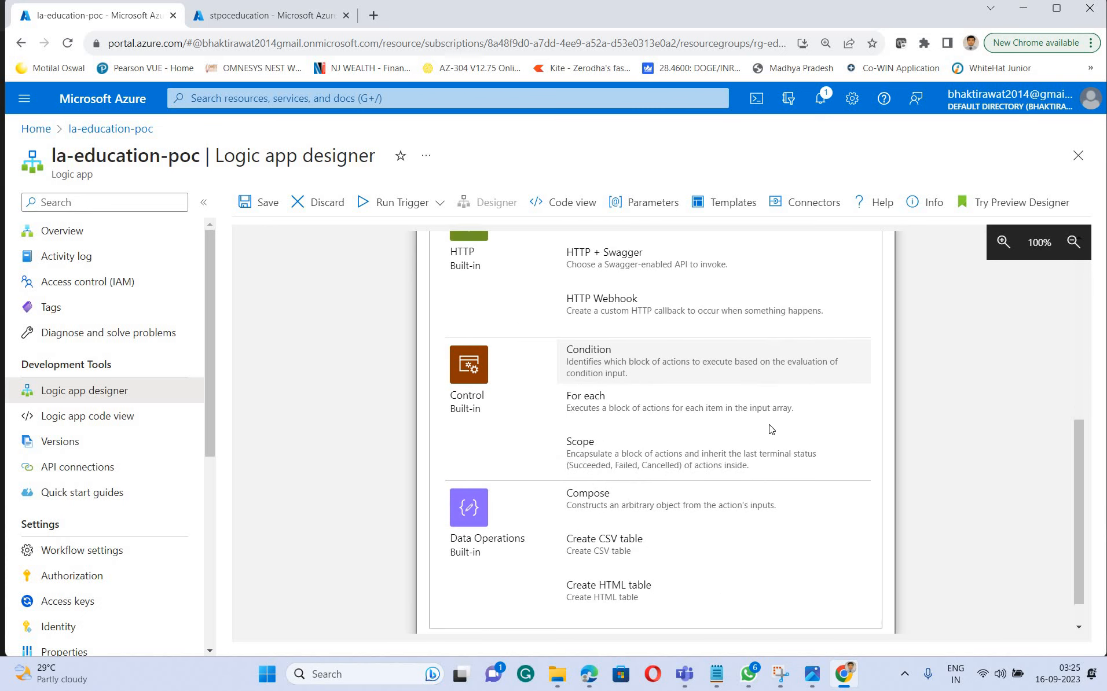
scroll(753, 432, "up", 7)
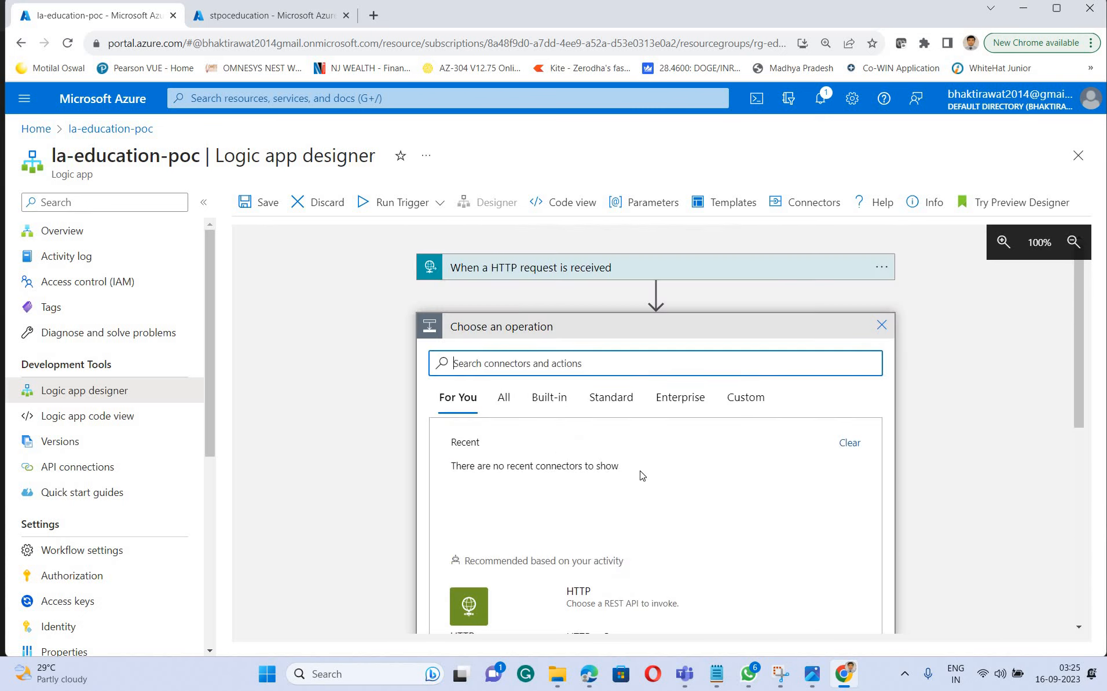
scroll(643, 472, "down", 2)
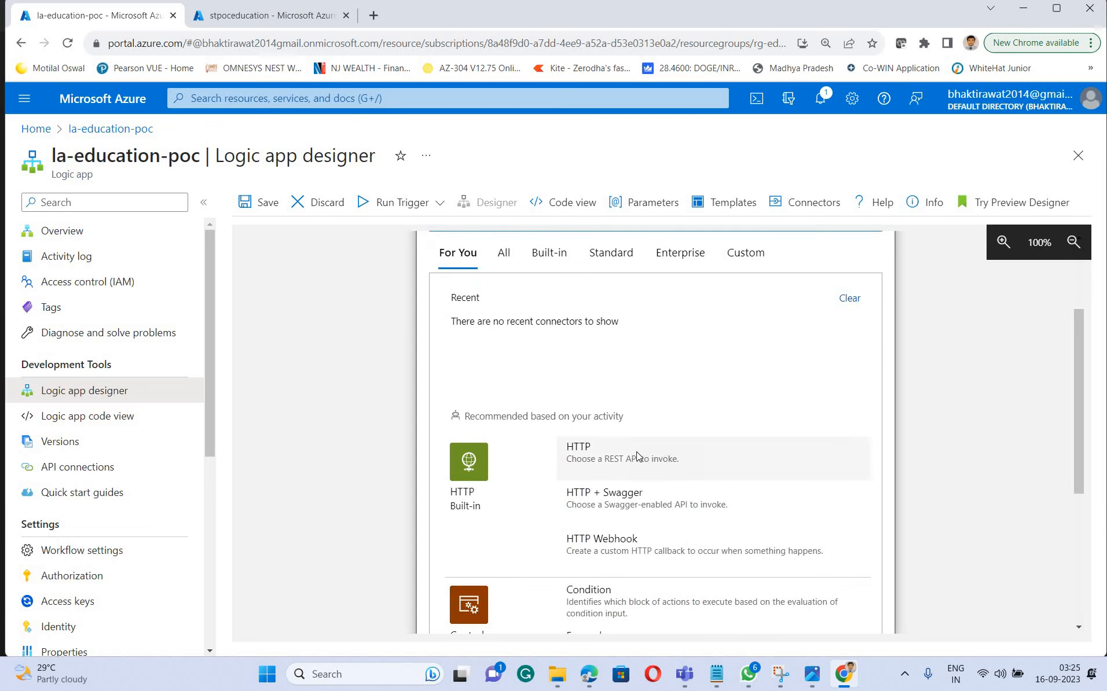
scroll(619, 443, "up", 1)
left_click(668, 404)
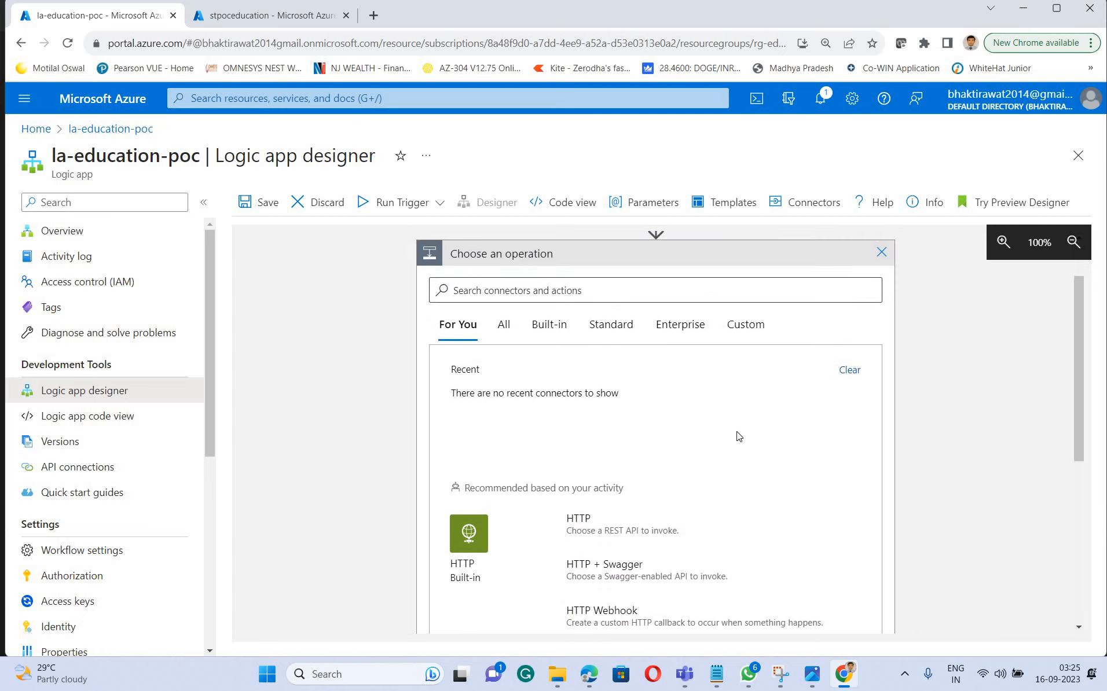
scroll(738, 436, "down", 5)
scroll(516, 323, "up", 7)
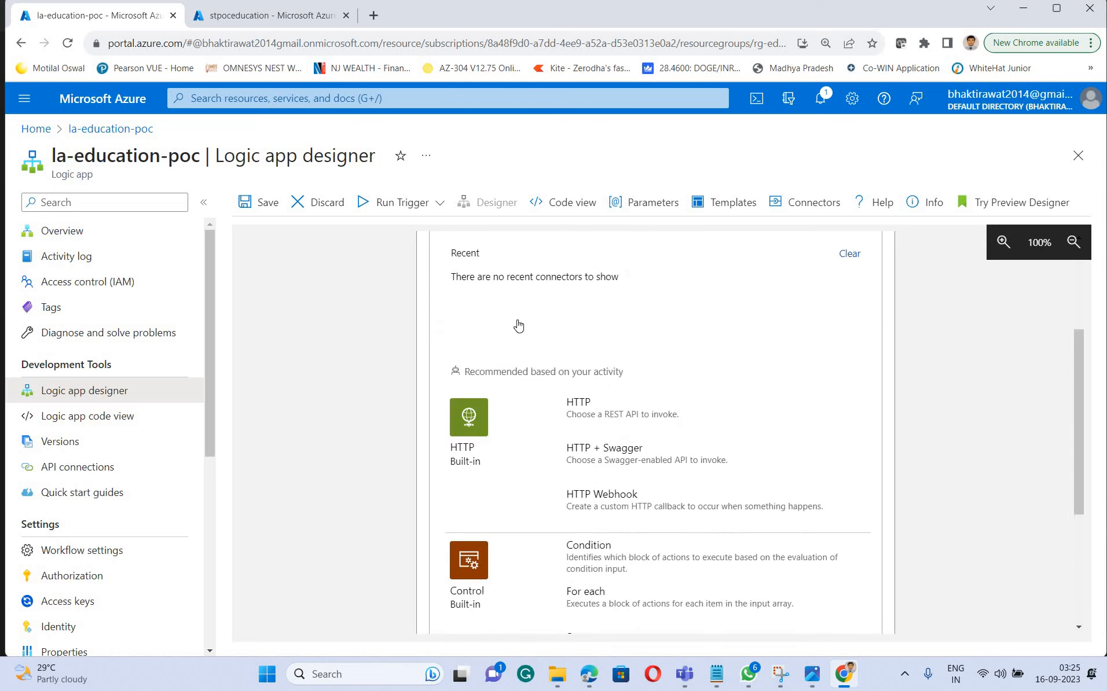
Search the operations for "azure blob" and choose the Azure Blob Storage connector
left_click(500, 304)
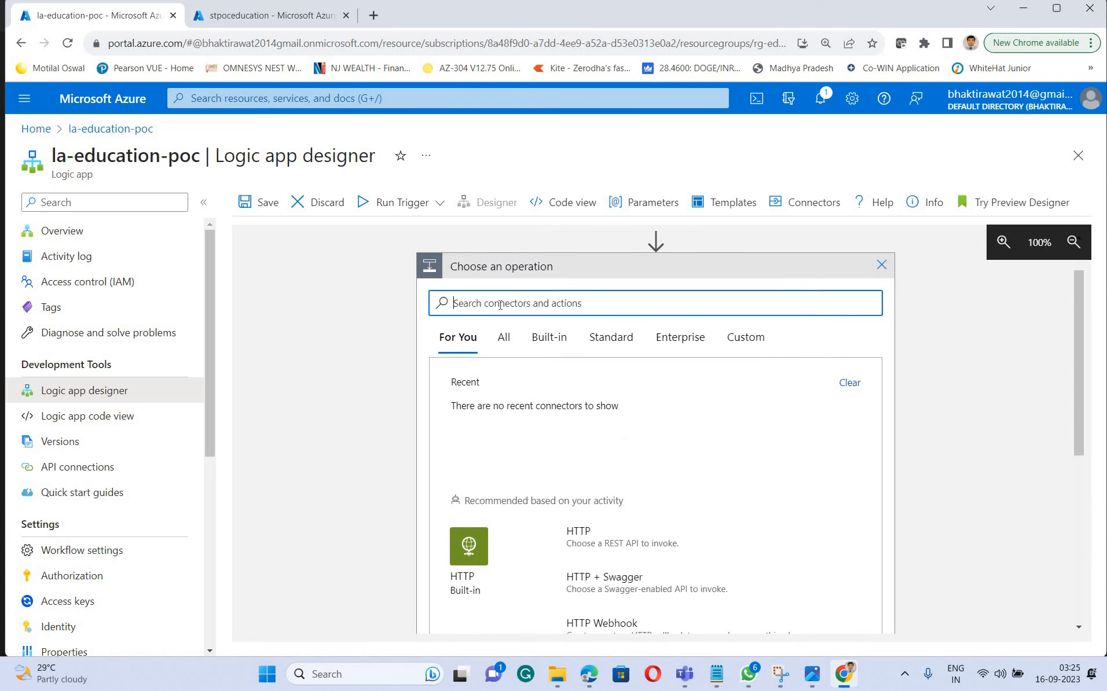
type("a")
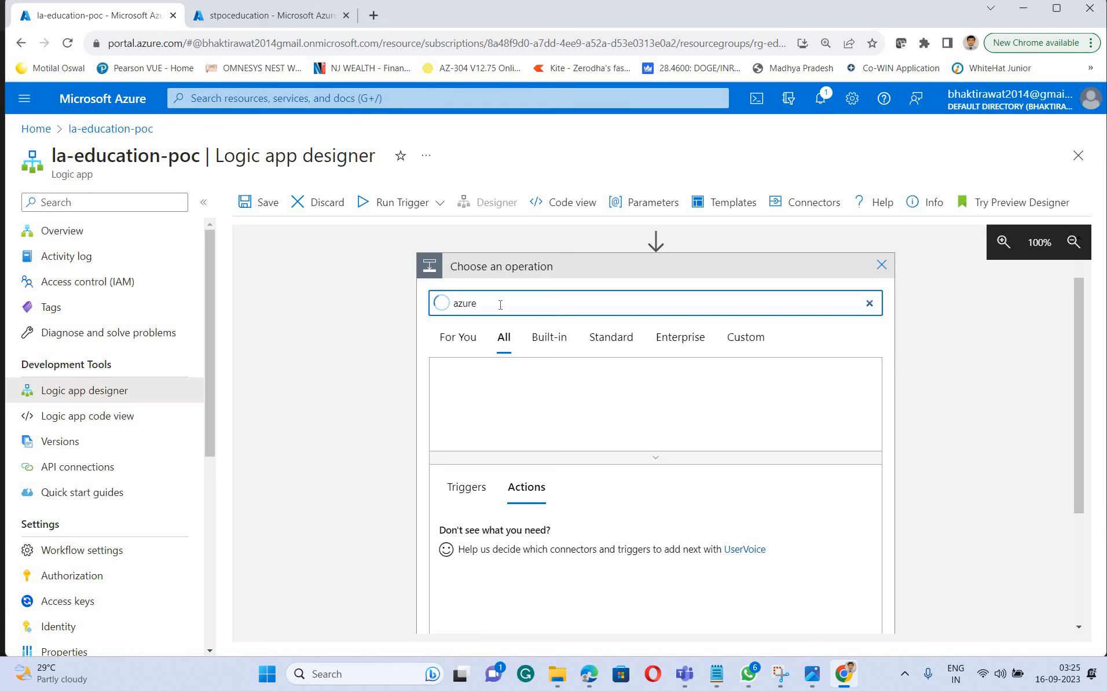
type("zure blob")
scroll(648, 422, "down", 2)
scroll(559, 365, "up", 3)
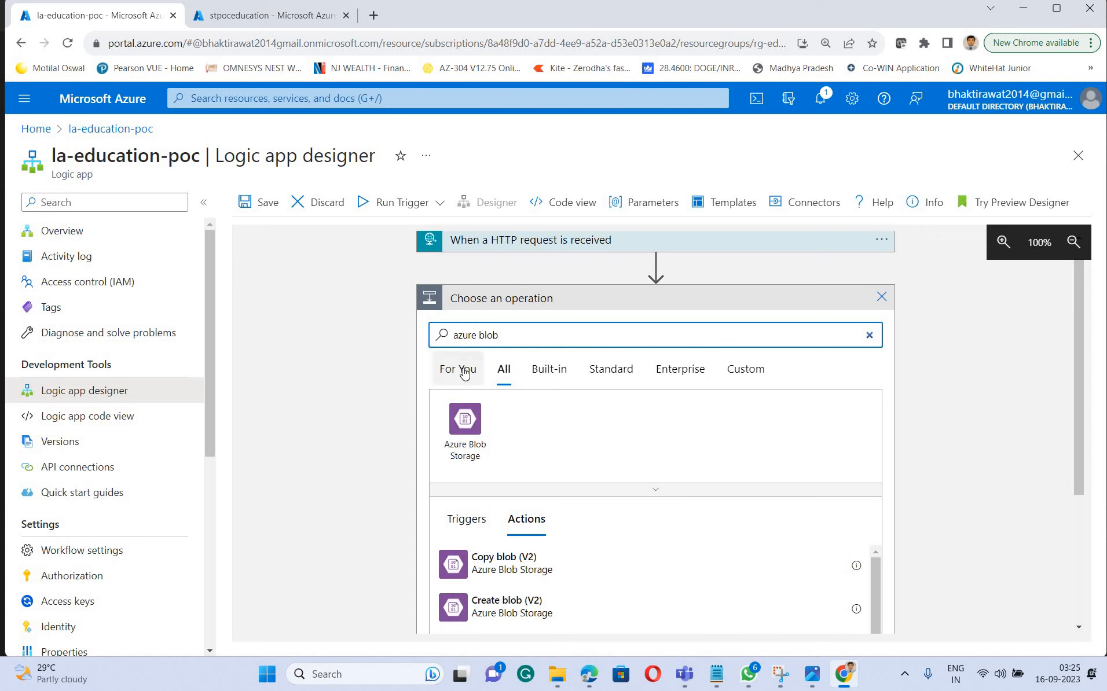
left_click(467, 439)
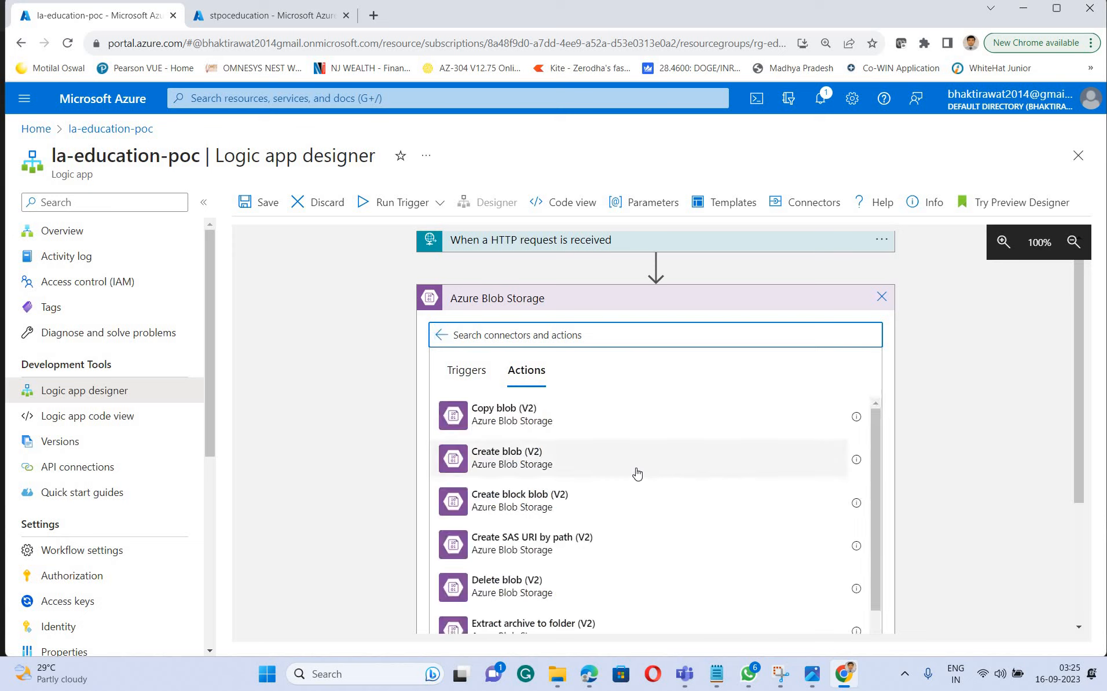
Look through the Azure Blob Storage actions and add Lists blobs (V2) to the workflow
scroll(637, 473, "down", 3)
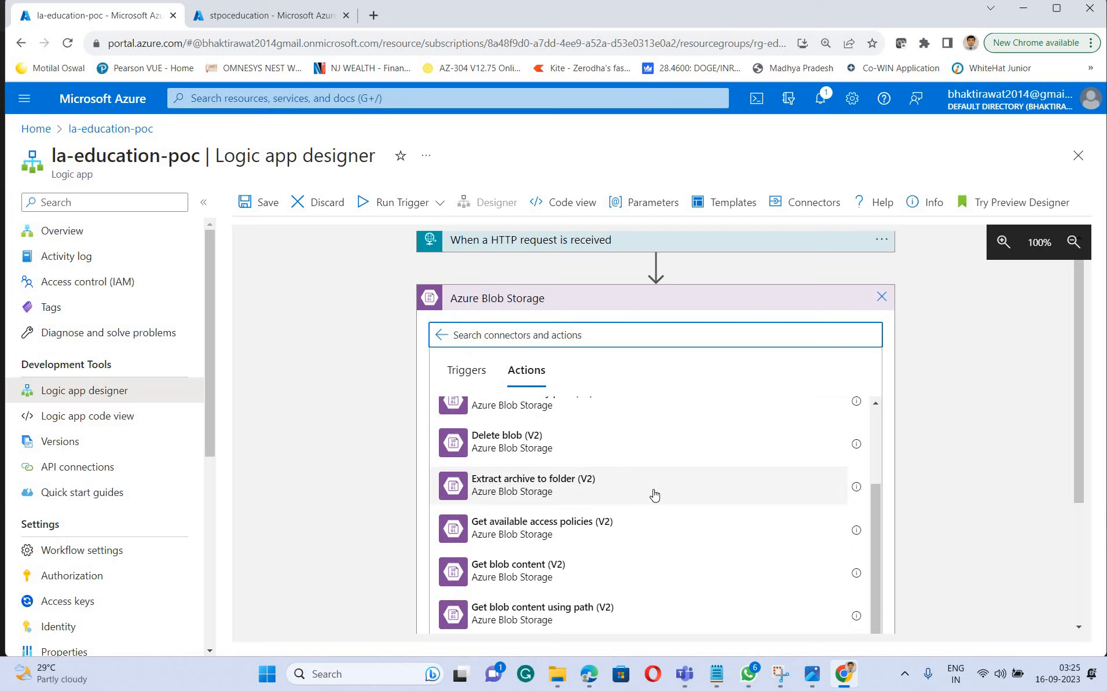
scroll(654, 495, "down", 2)
scroll(527, 581, "down", 3)
scroll(497, 526, "down", 2)
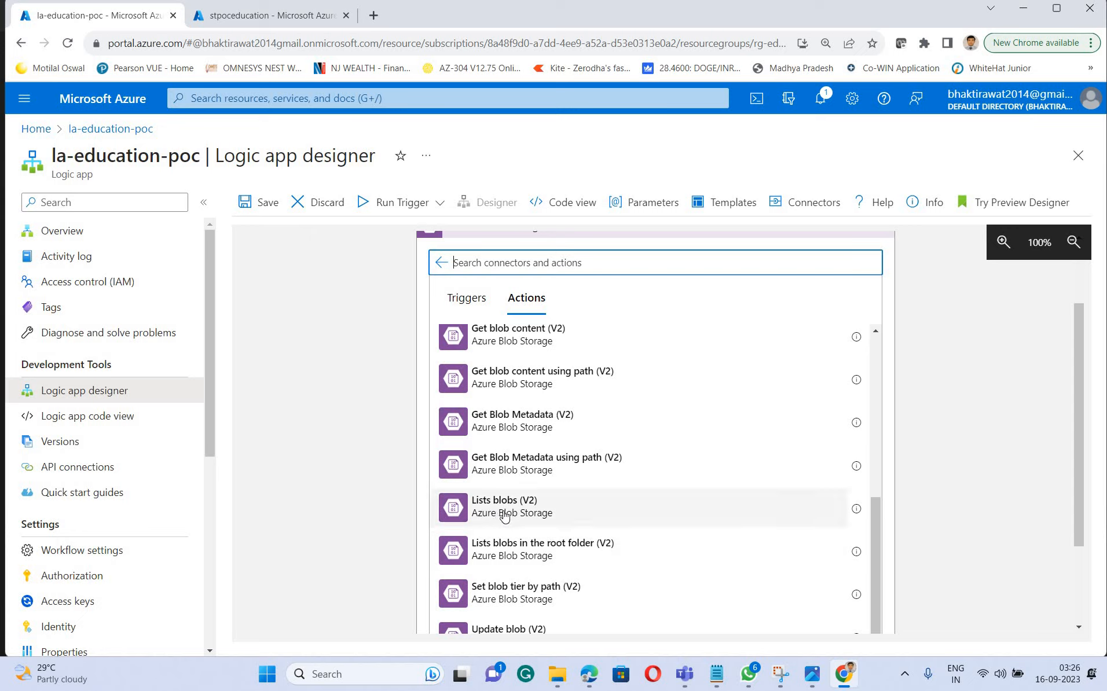
left_click(504, 516)
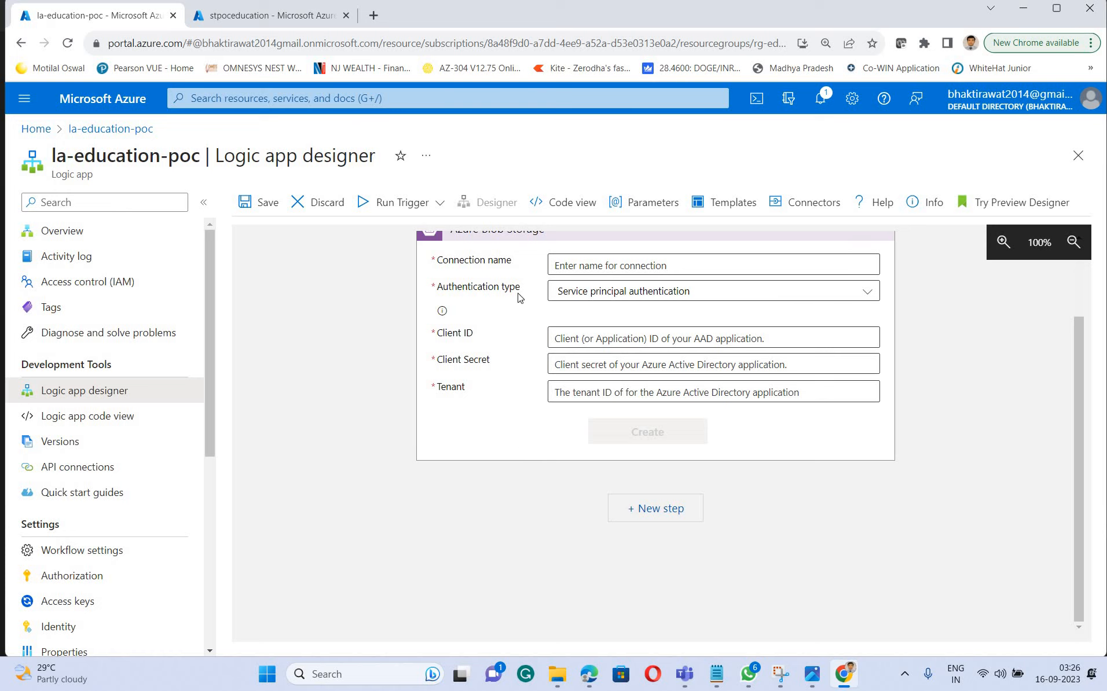
Create the blob storage connection named con-education with the Logic Apps Managed Identity authentication type
left_click(591, 264)
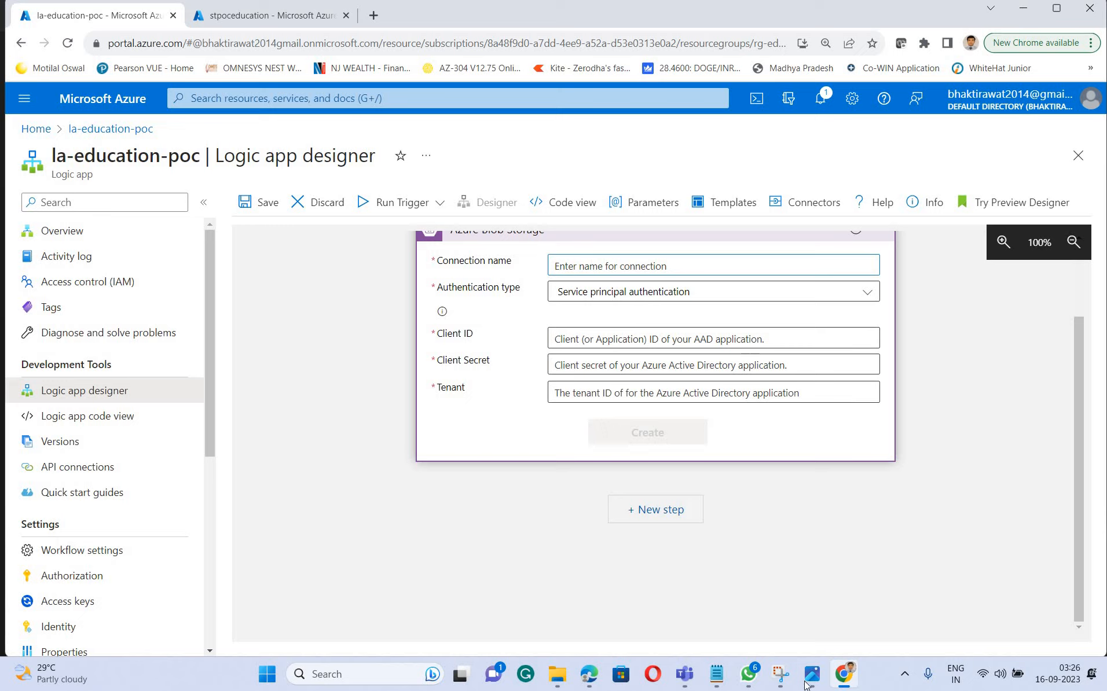
mouse_move(812, 674)
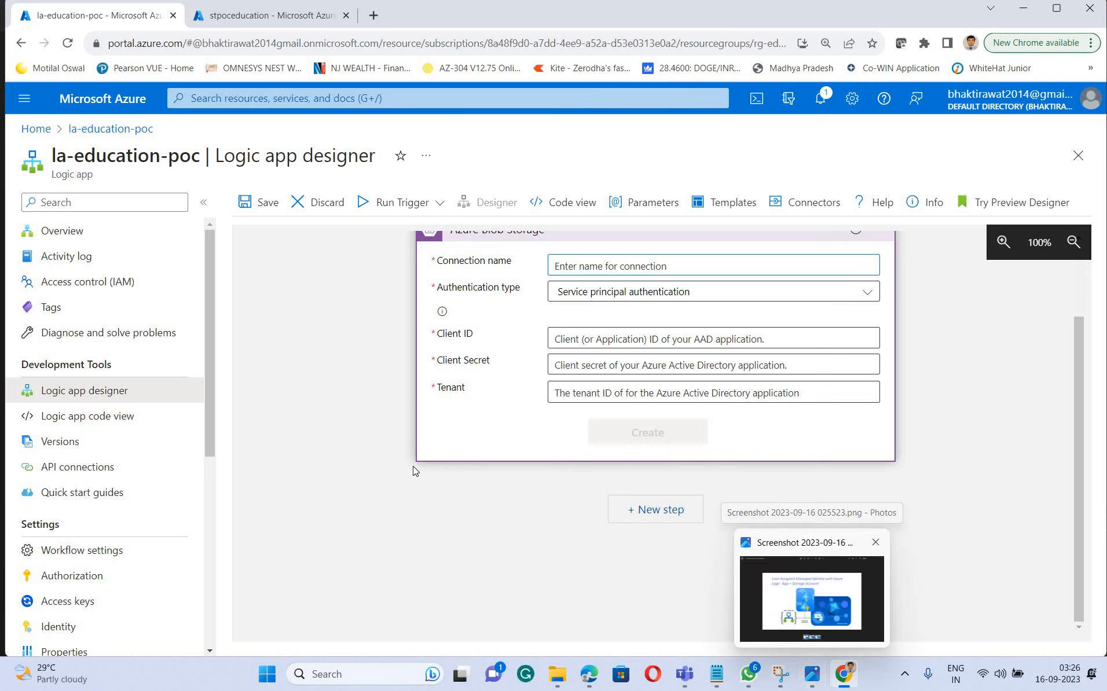
left_click(819, 622)
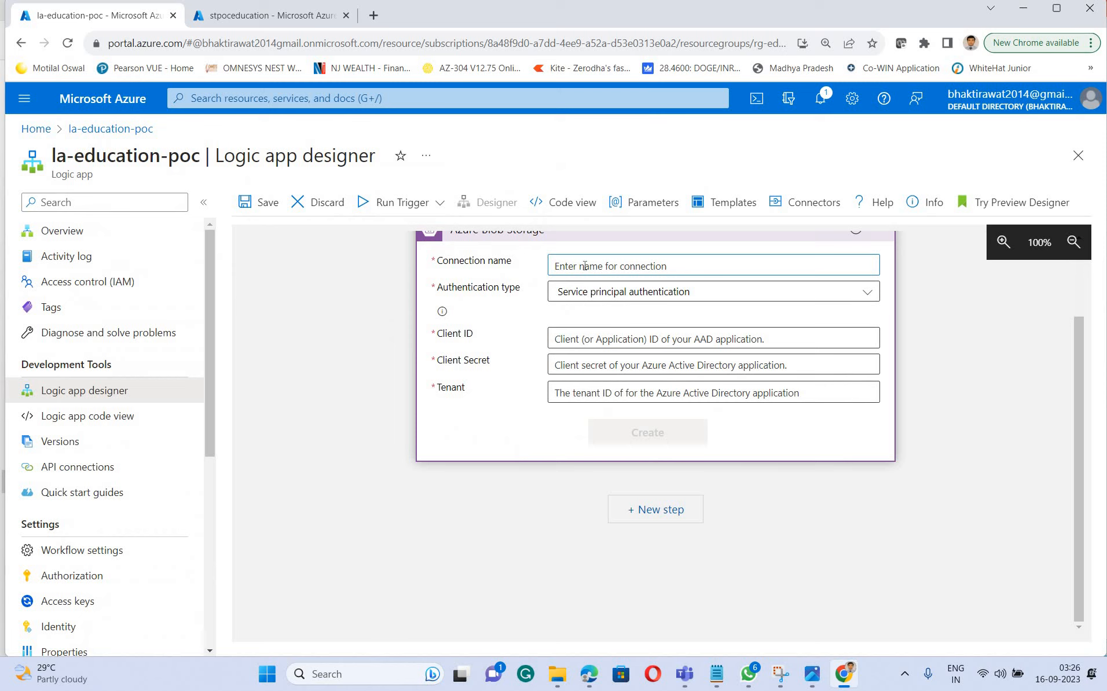
type("con-education")
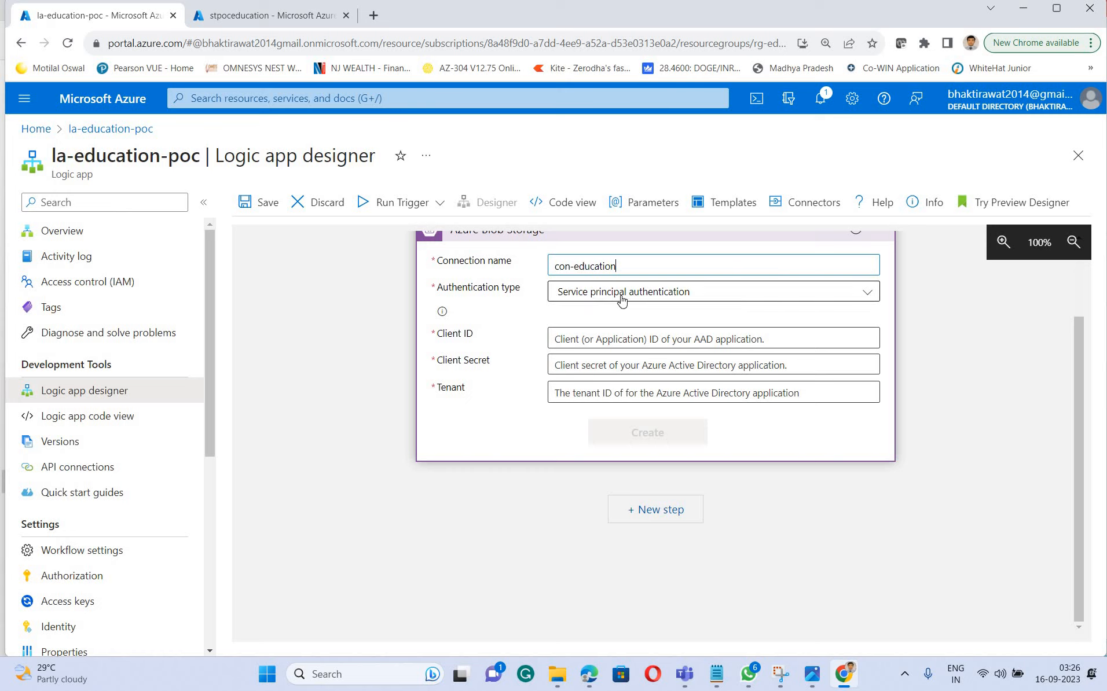
left_click(733, 292)
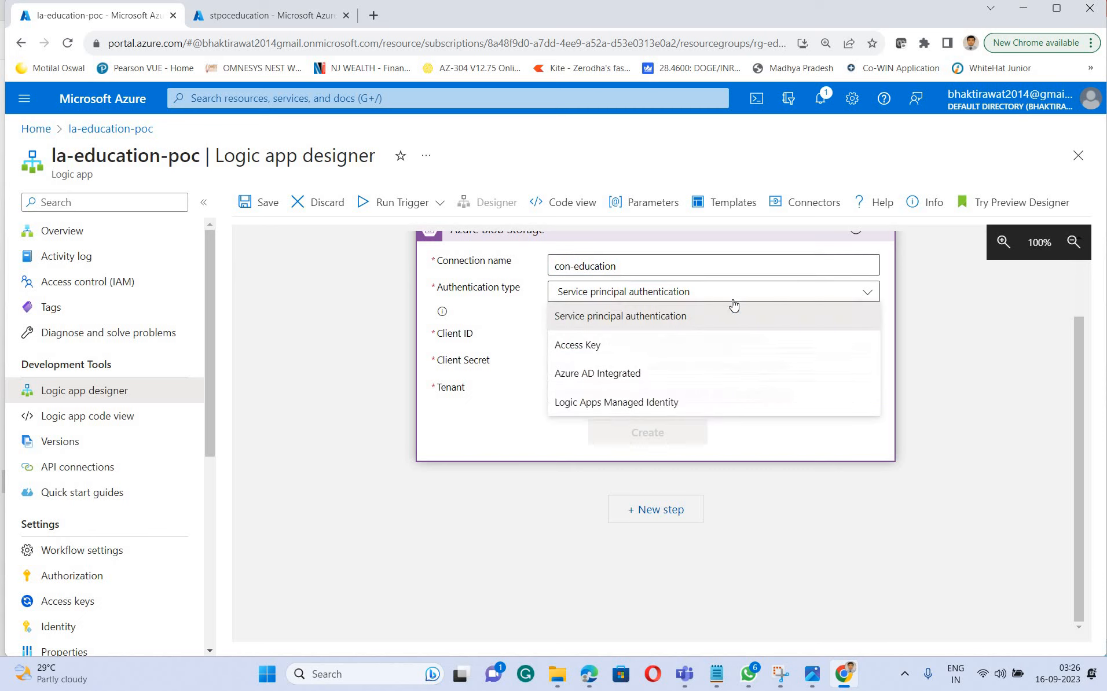
left_click(675, 402)
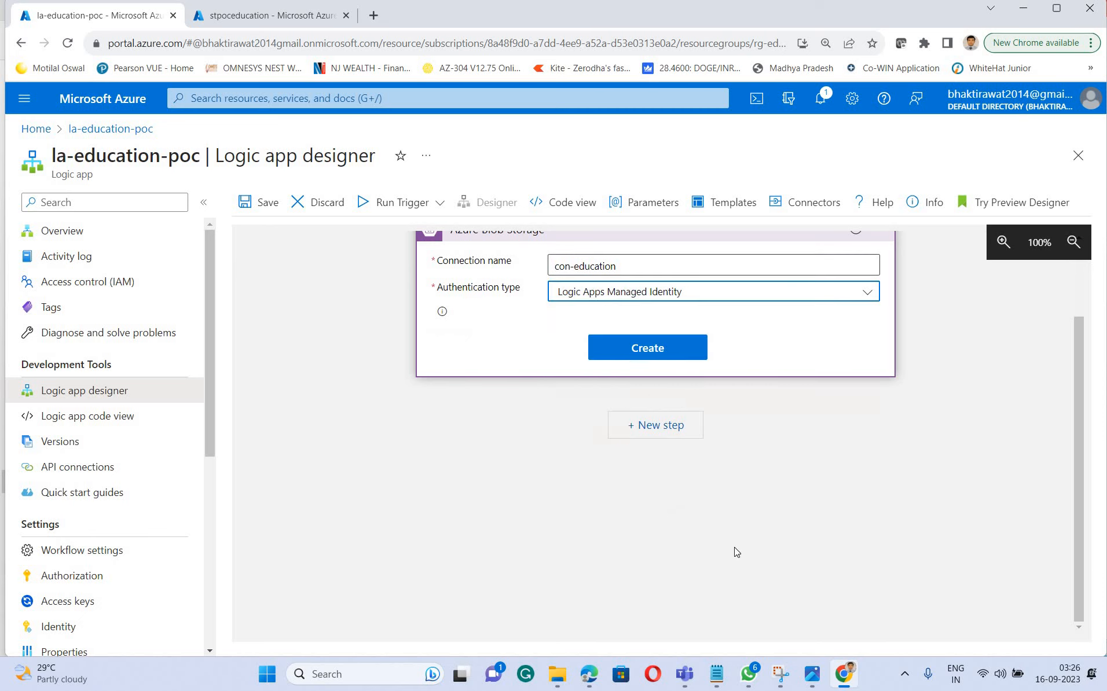
left_click(674, 349)
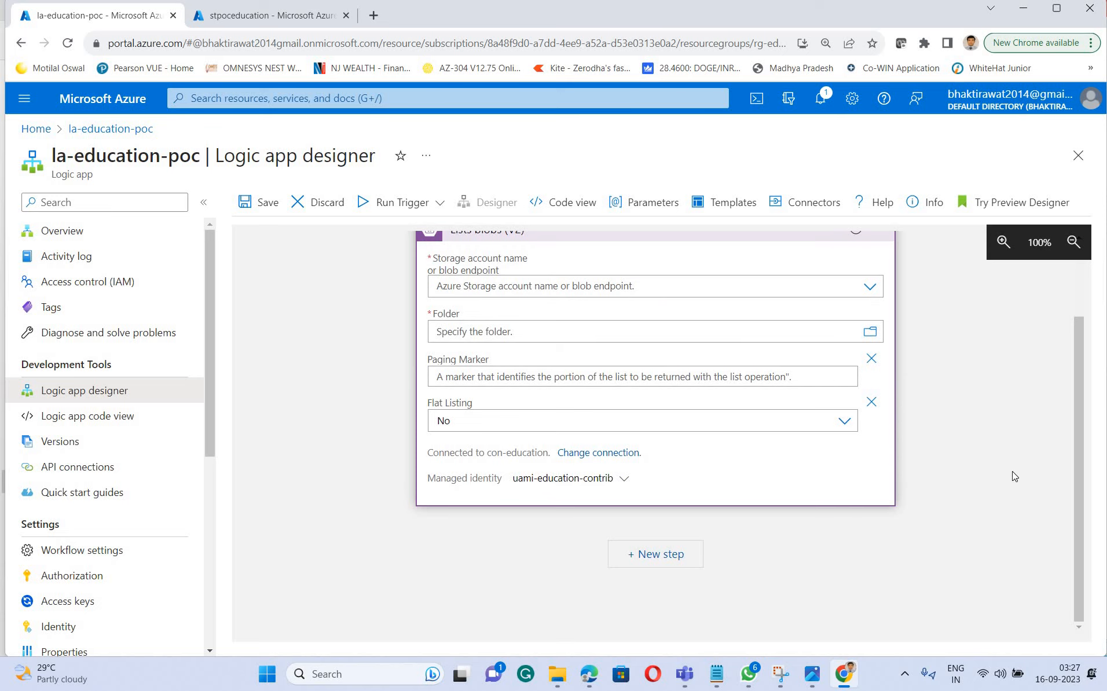
scroll(1012, 476, "up", 2)
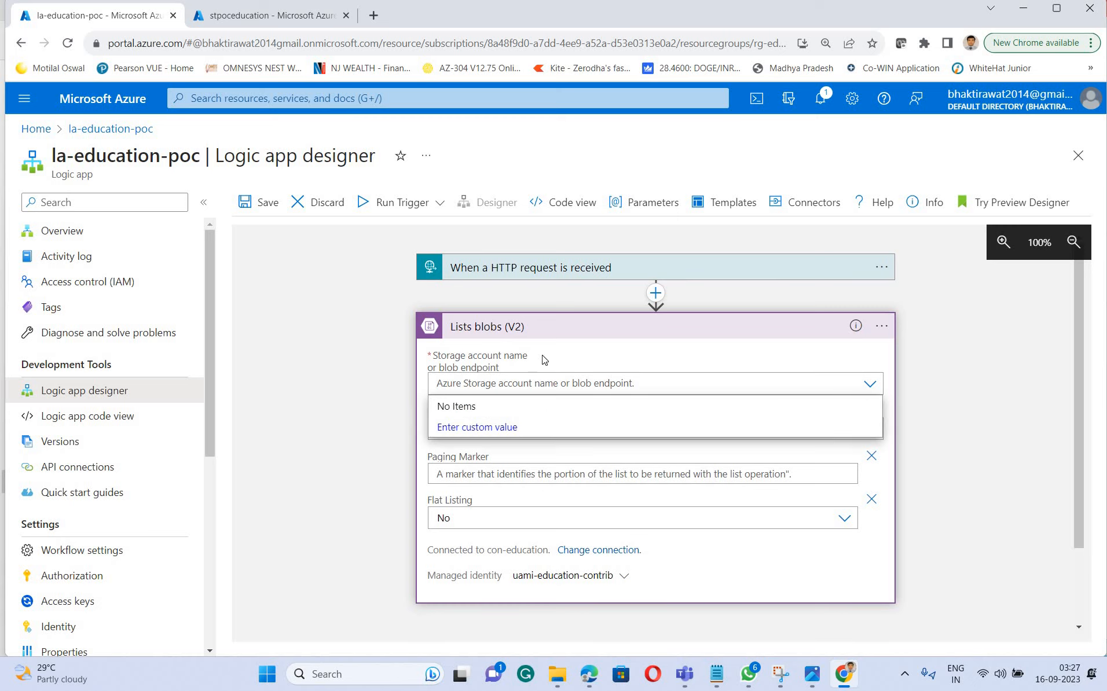
mouse_move(716, 674)
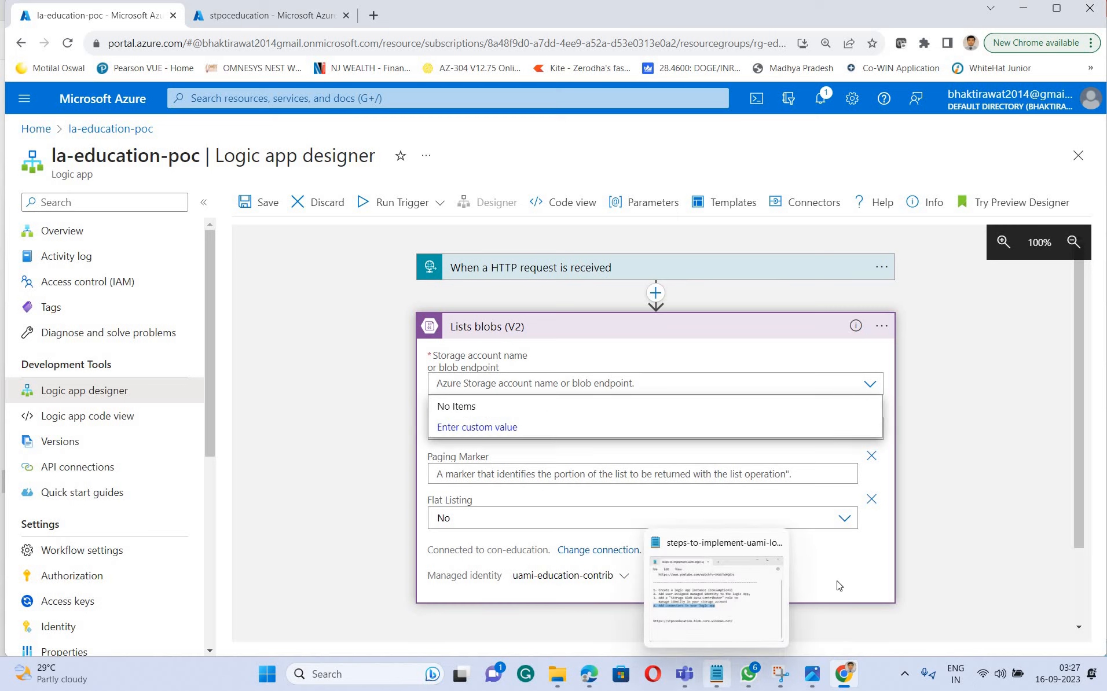
left_click(775, 585)
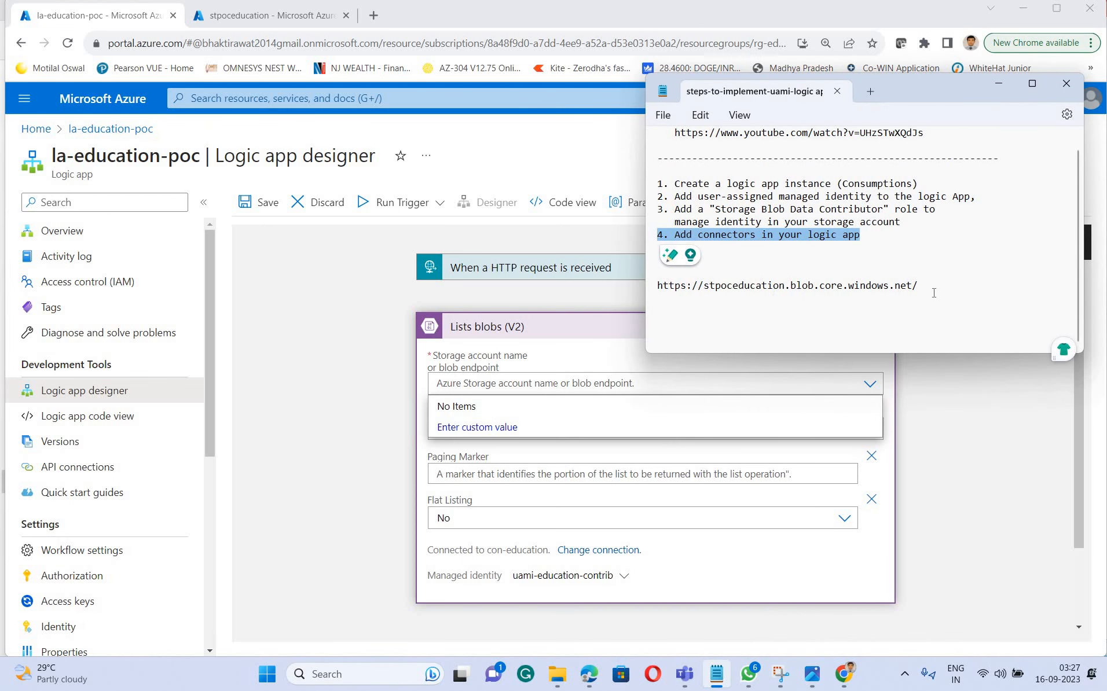
left_click(933, 293)
left_click_drag(934, 293, 639, 301)
key("ctrl+c")
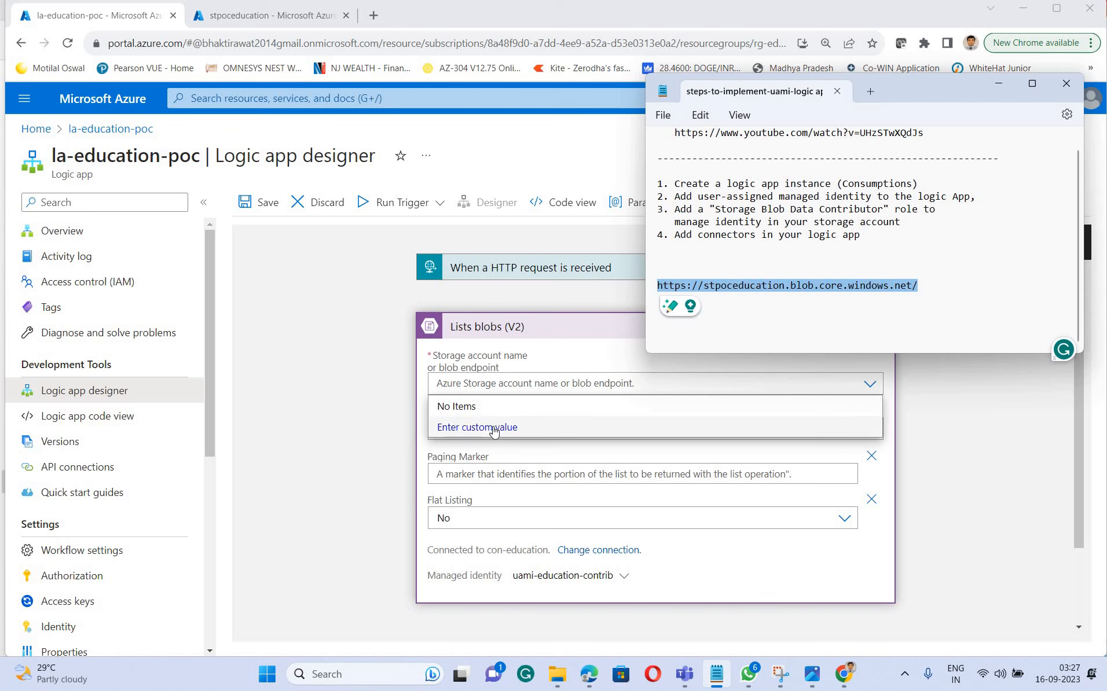
left_click(535, 379)
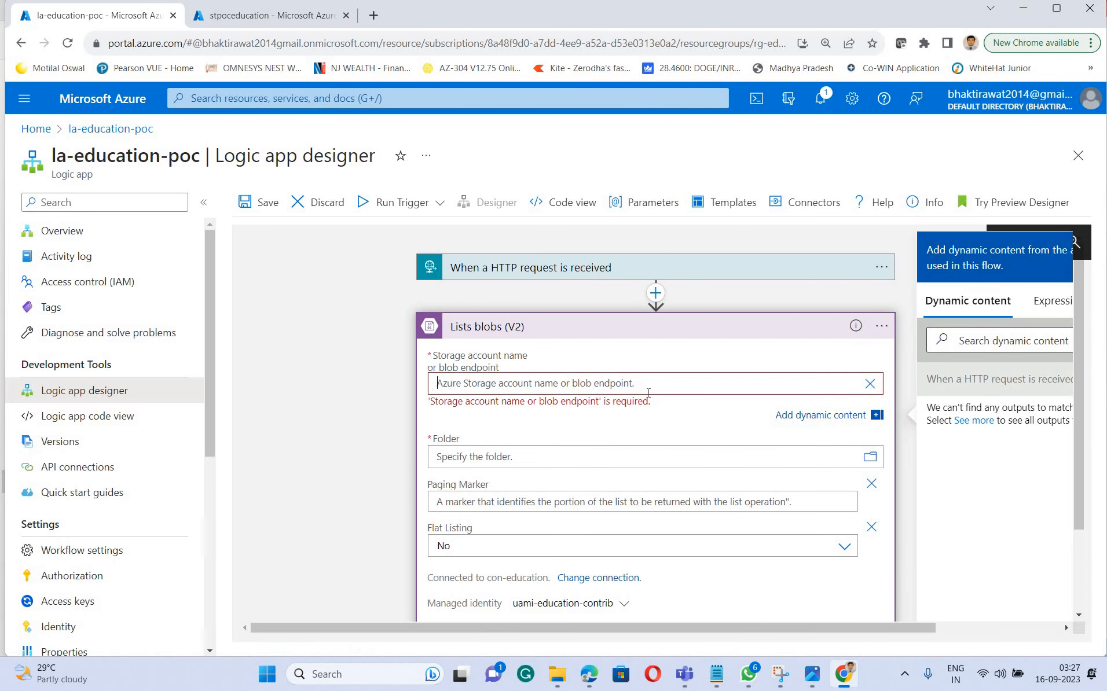
key("ctrl+v")
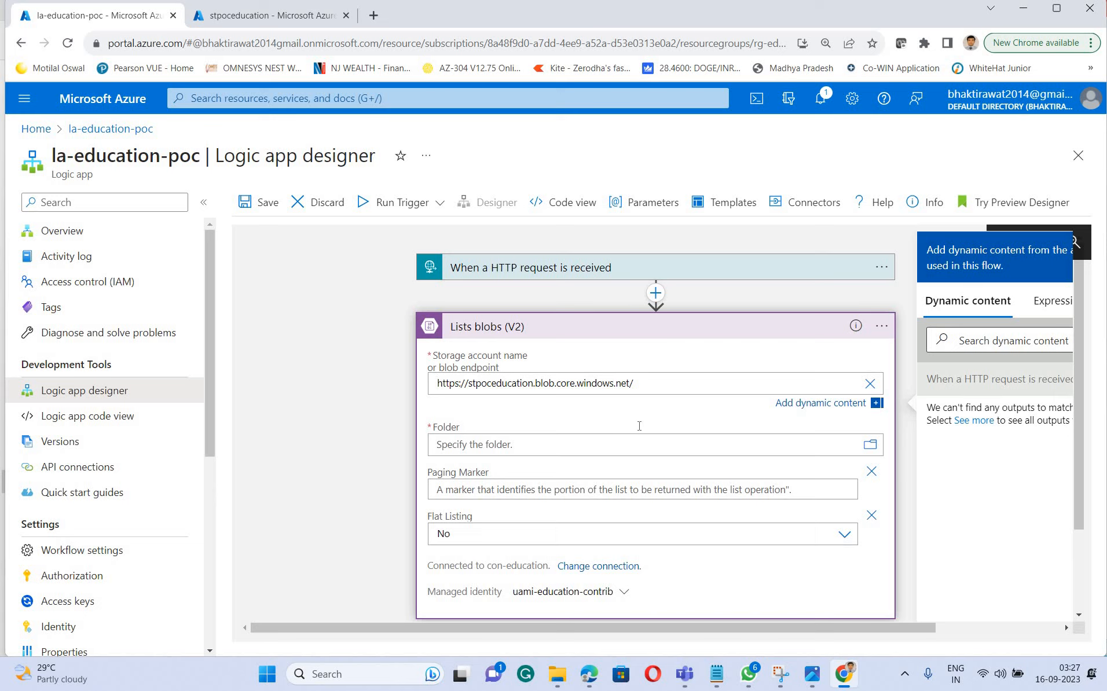
Pick the ct-education-poc container as the folder of the Lists blobs action
left_click(490, 433)
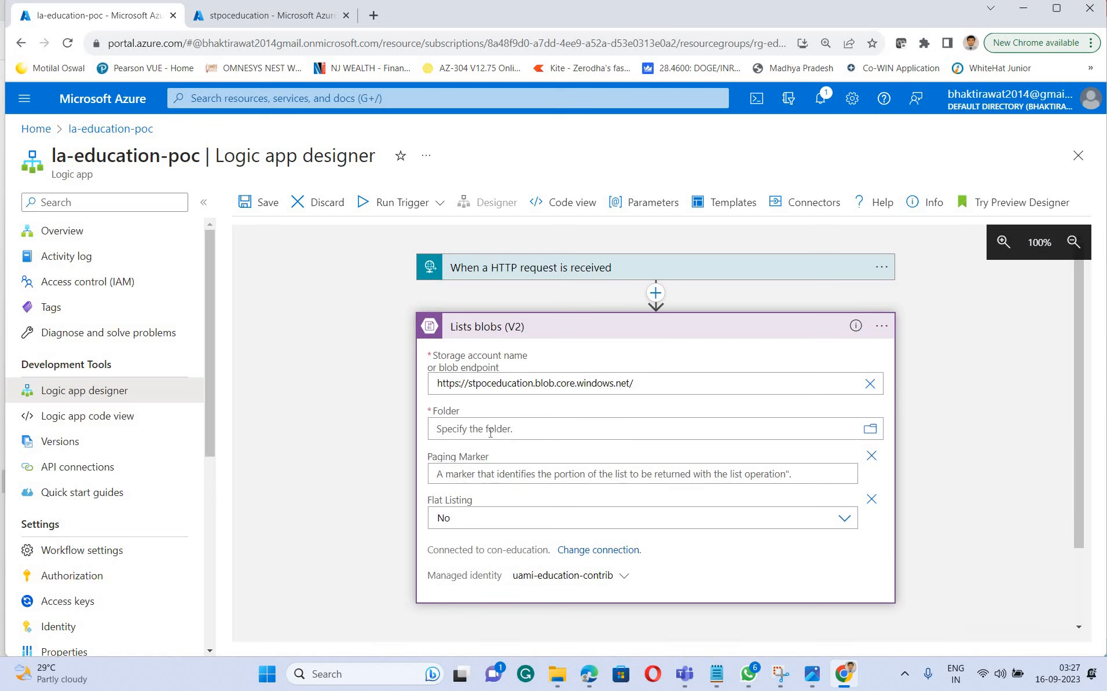
left_click(871, 431)
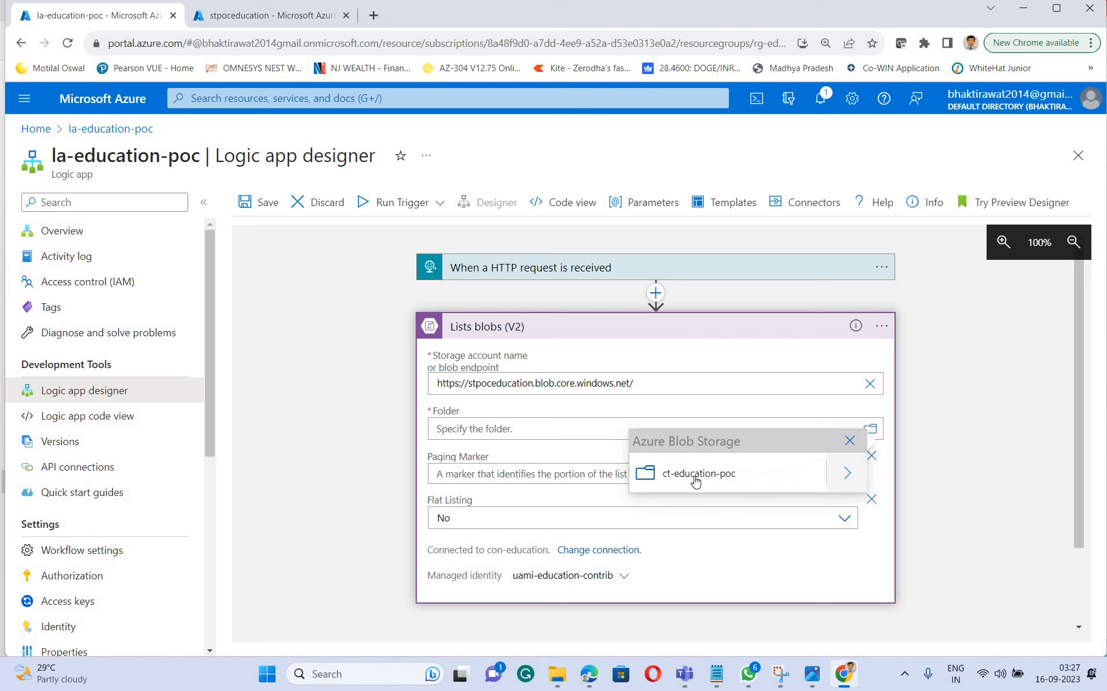
left_click(697, 478)
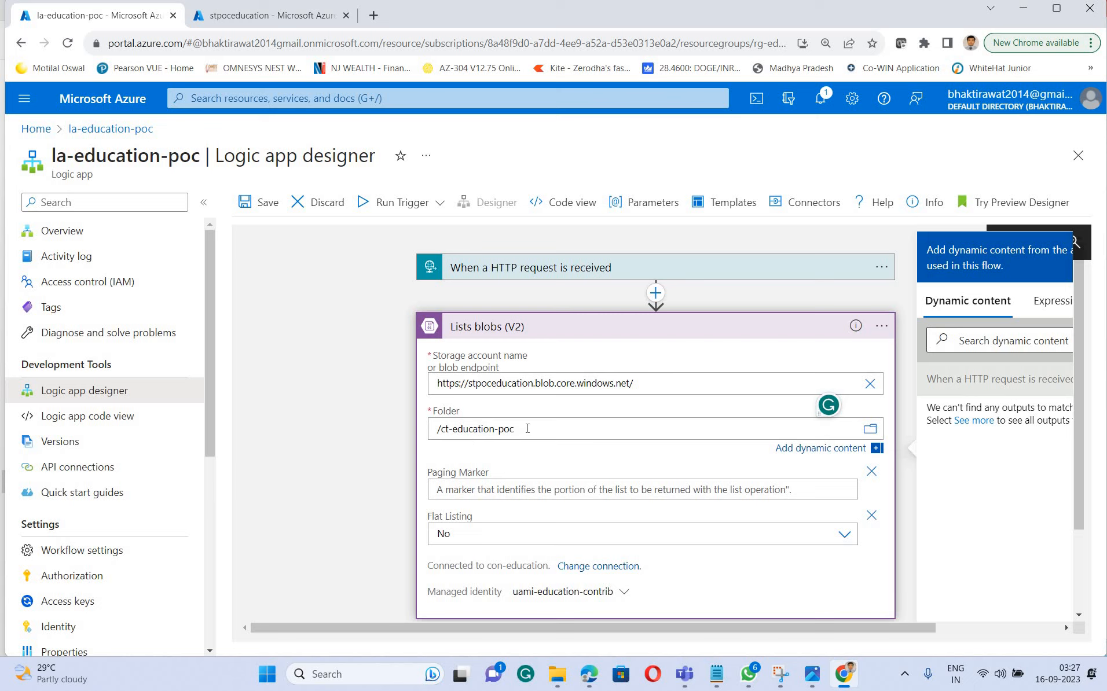
Reopen the folder picker of the Lists blobs action and examine the contents of the ct-education-poc container
left_click_drag(516, 429, 436, 429)
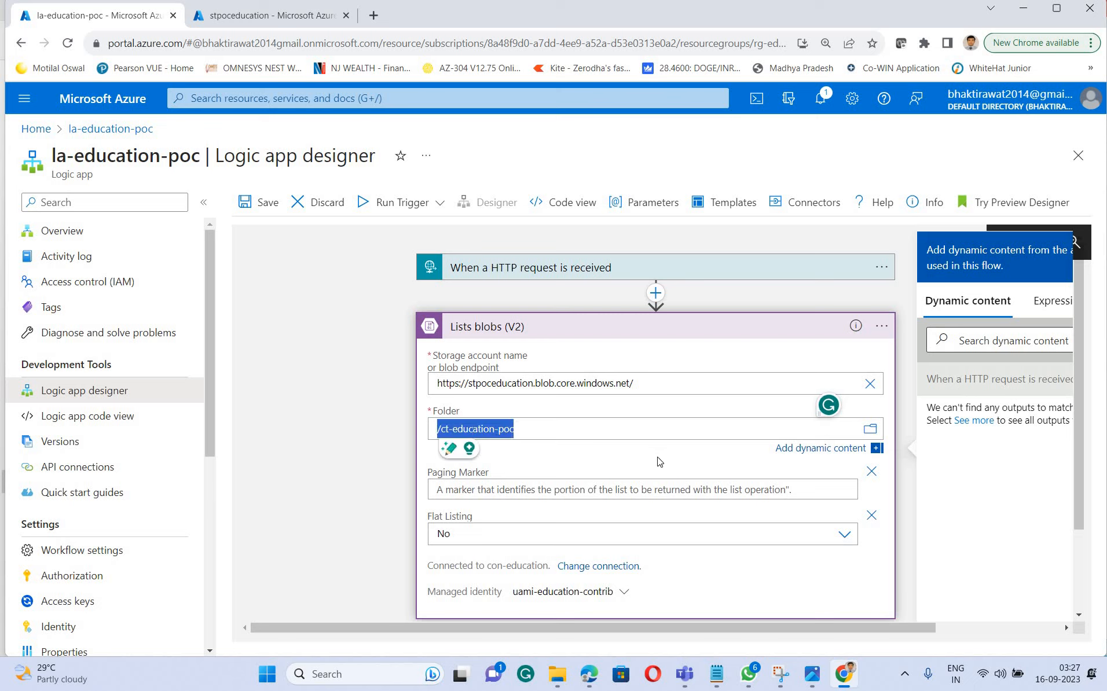
left_click(871, 432)
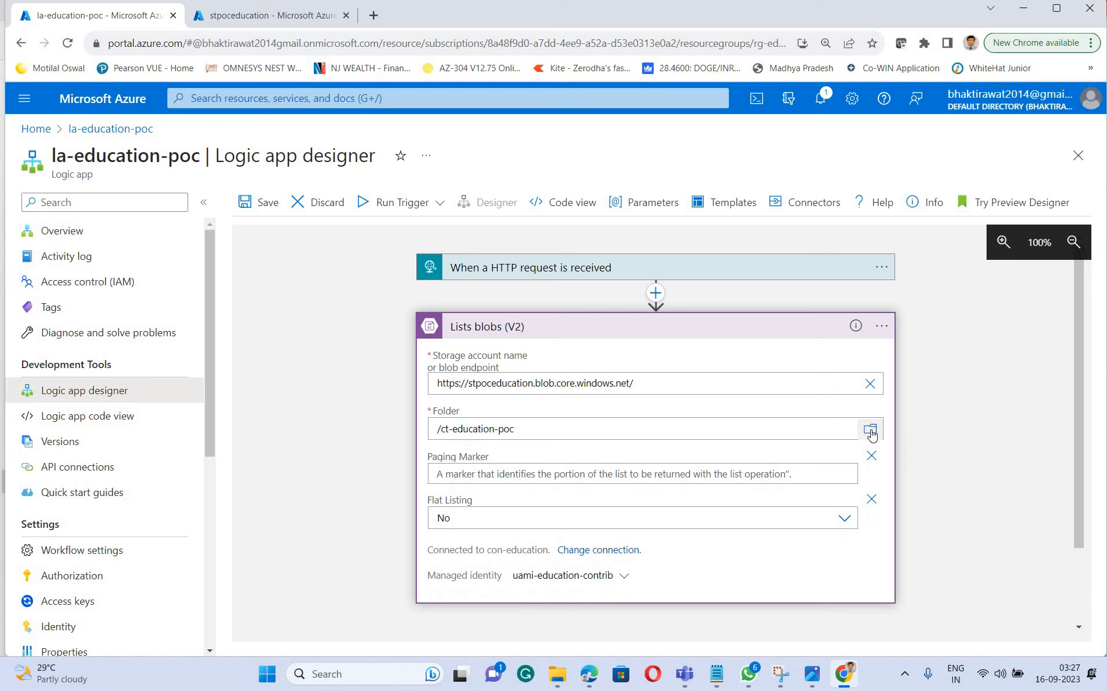
left_click(871, 433)
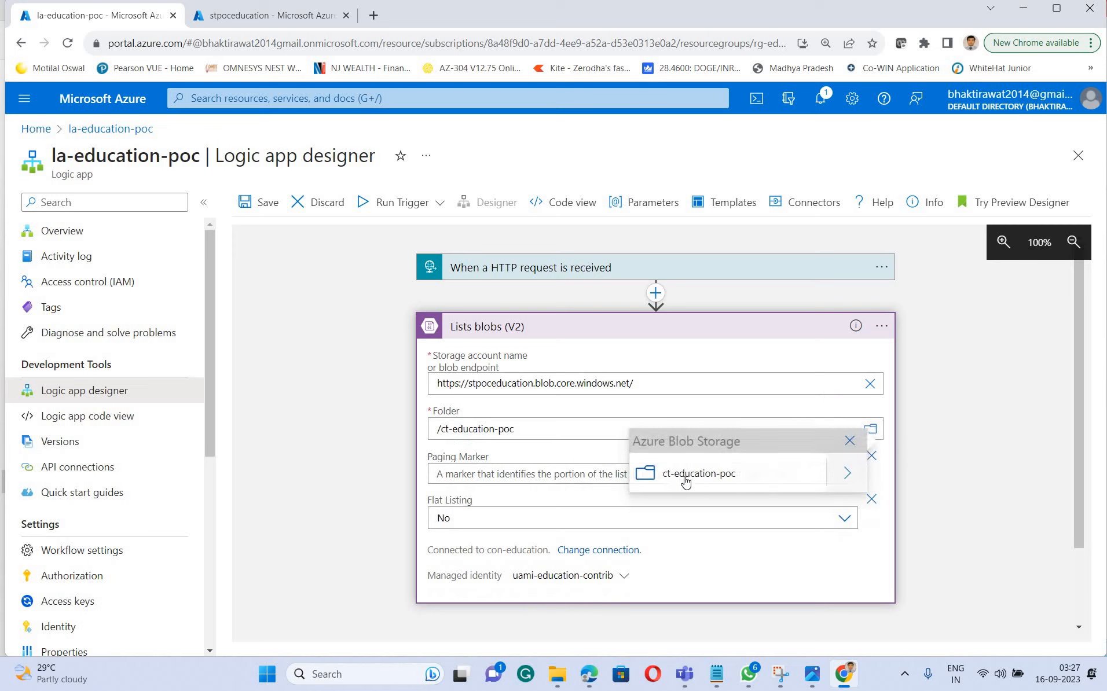
left_click(846, 475)
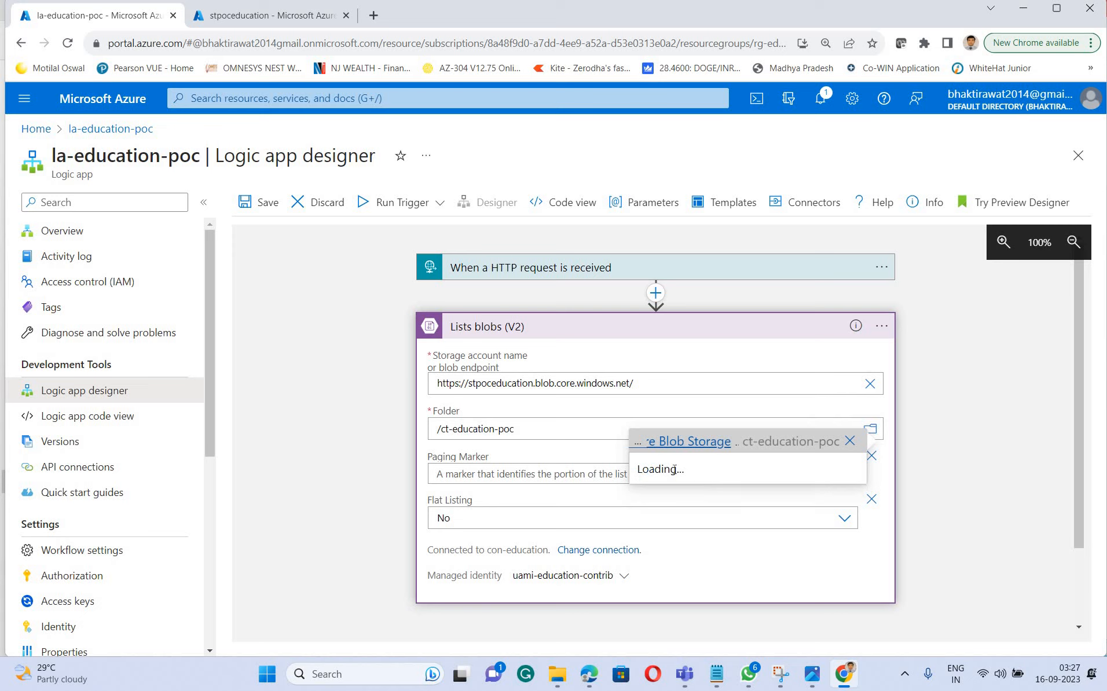
Choose the ct-education-poc container again as the folder of the Lists blobs action and check its con-education connection
left_click(709, 442)
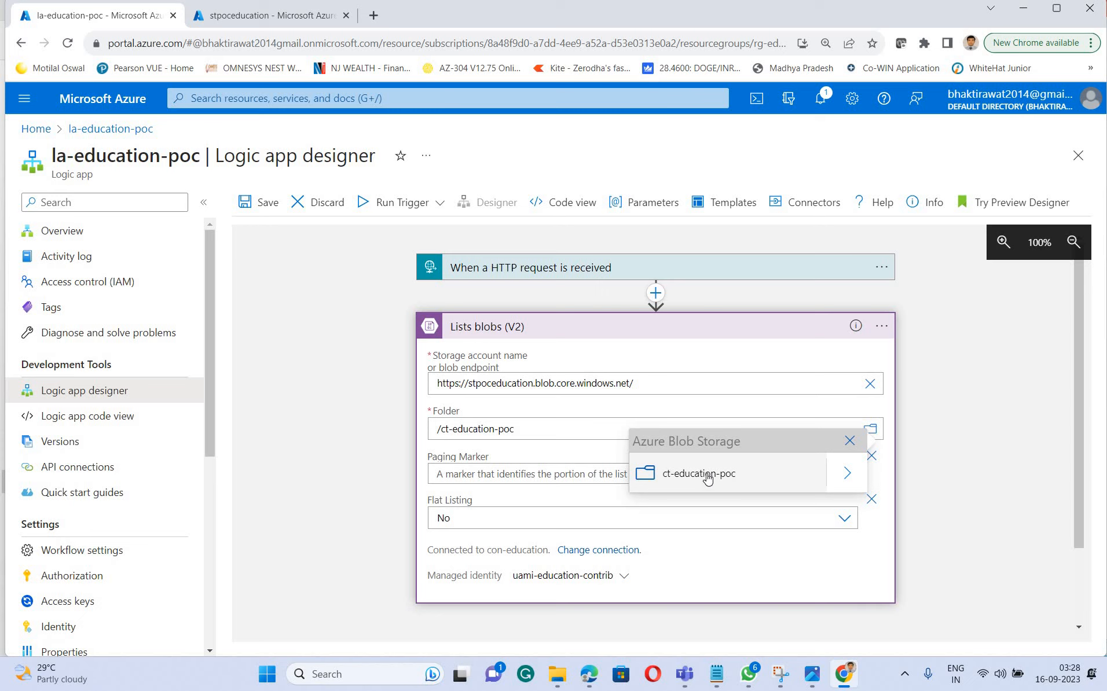
left_click(753, 484)
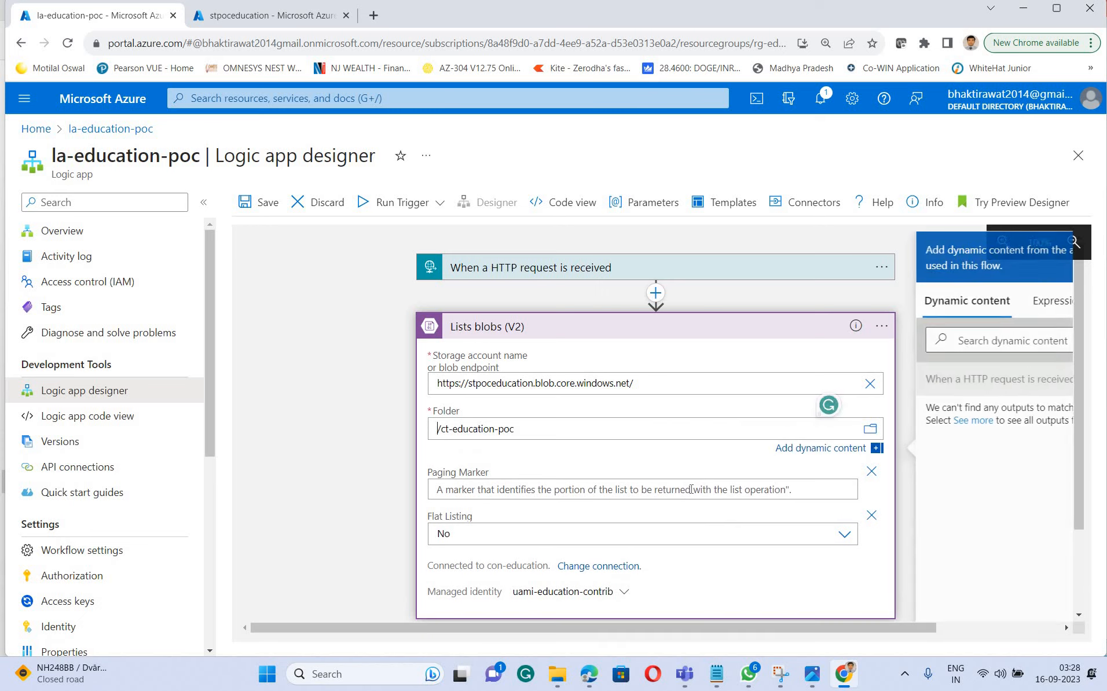
left_click(560, 505)
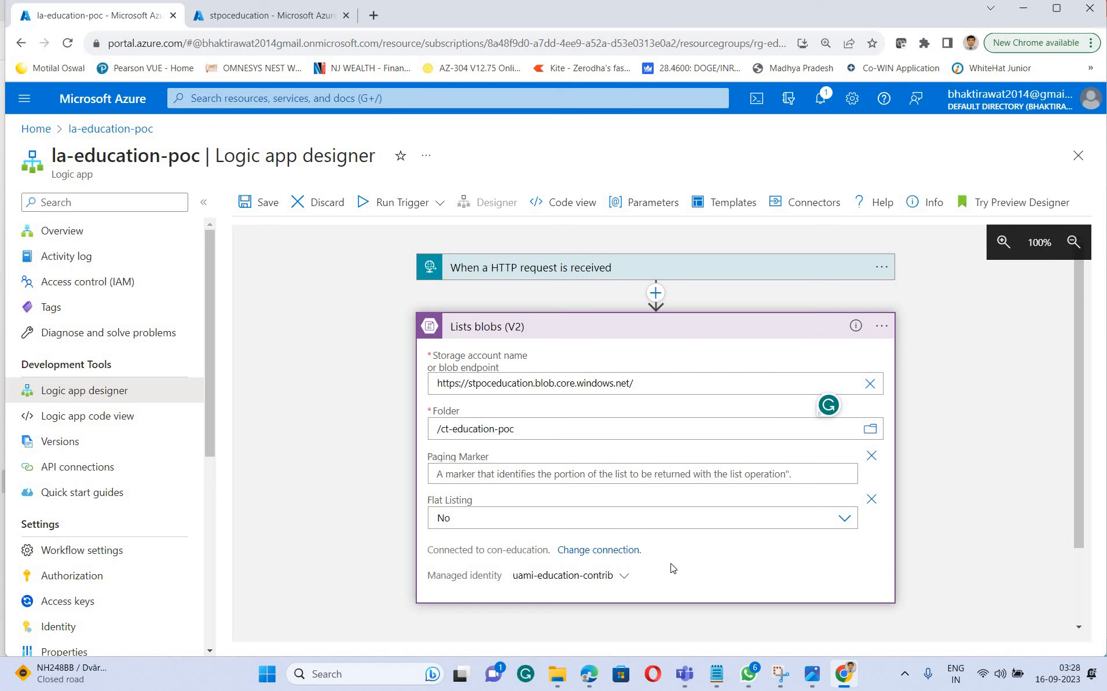
scroll(521, 527, "down", 1)
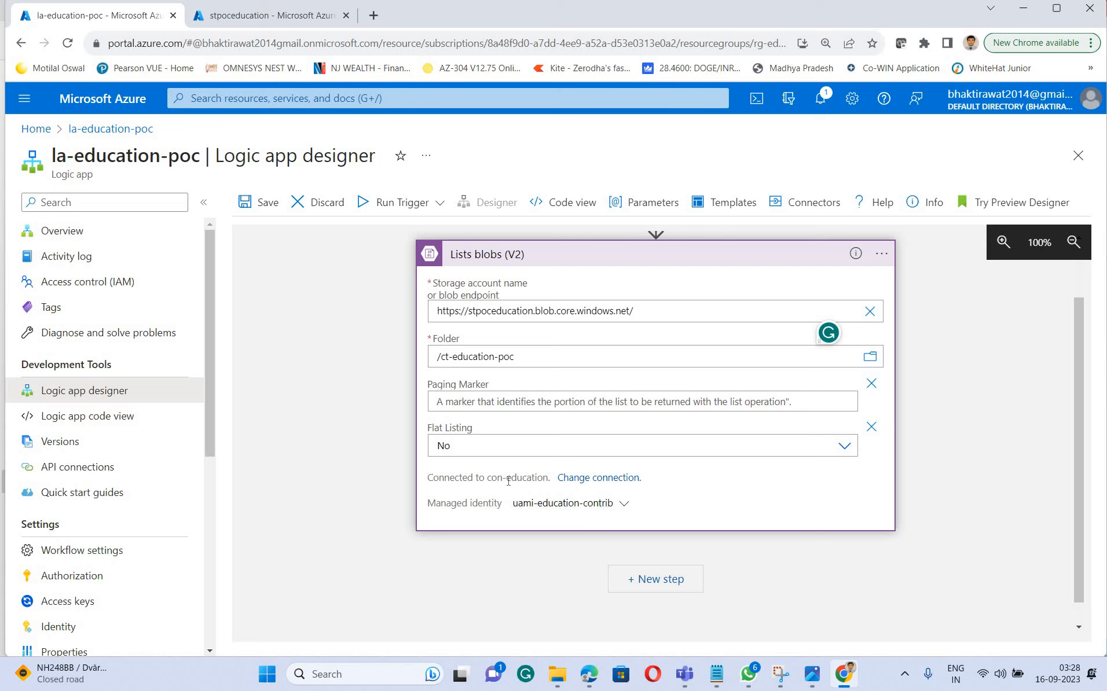
left_click_drag(548, 477, 486, 477)
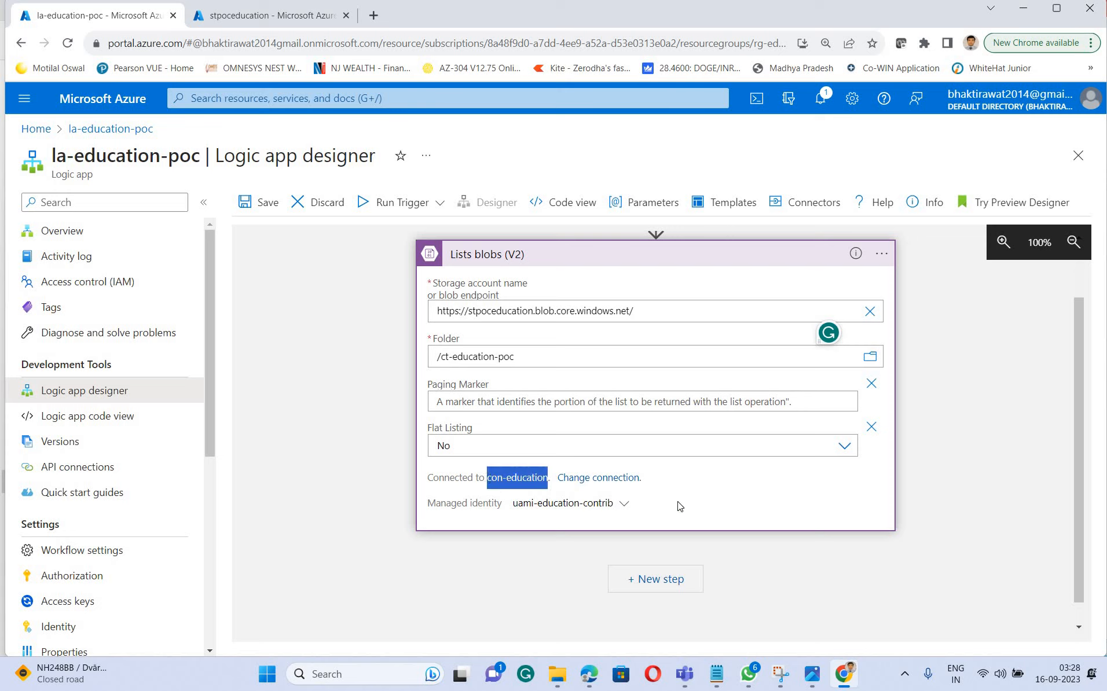
left_click(790, 565)
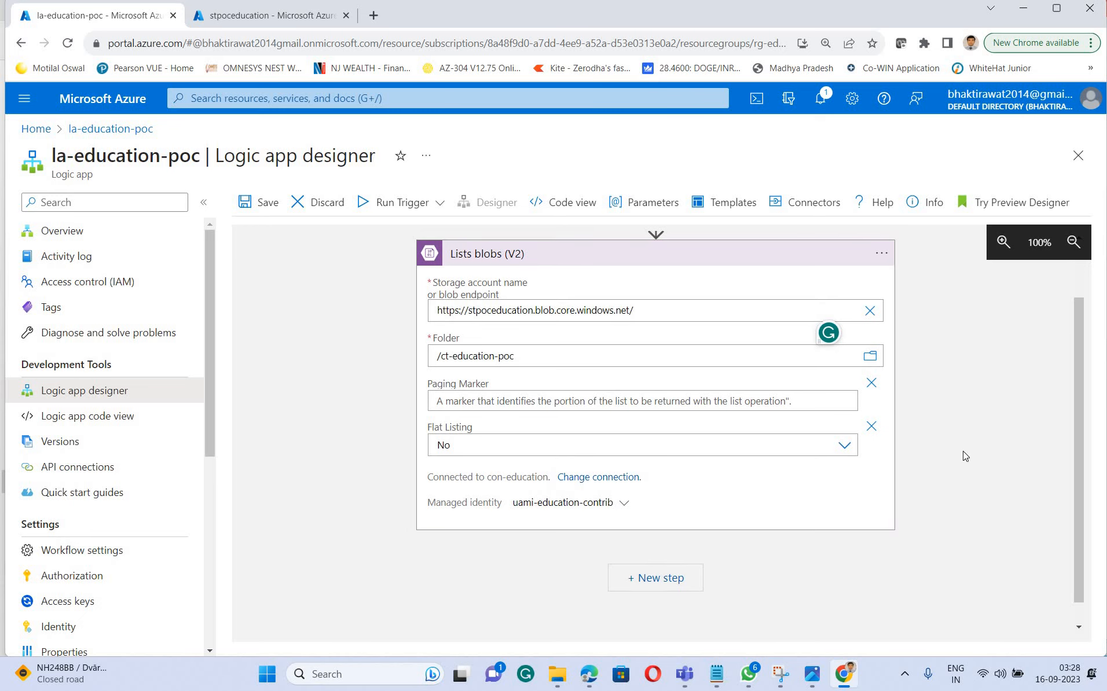
Add the Request connector's Response action after Lists blobs, finding it with the search term "request"
scroll(973, 457, "up", 2)
scroll(972, 457, "down", 3)
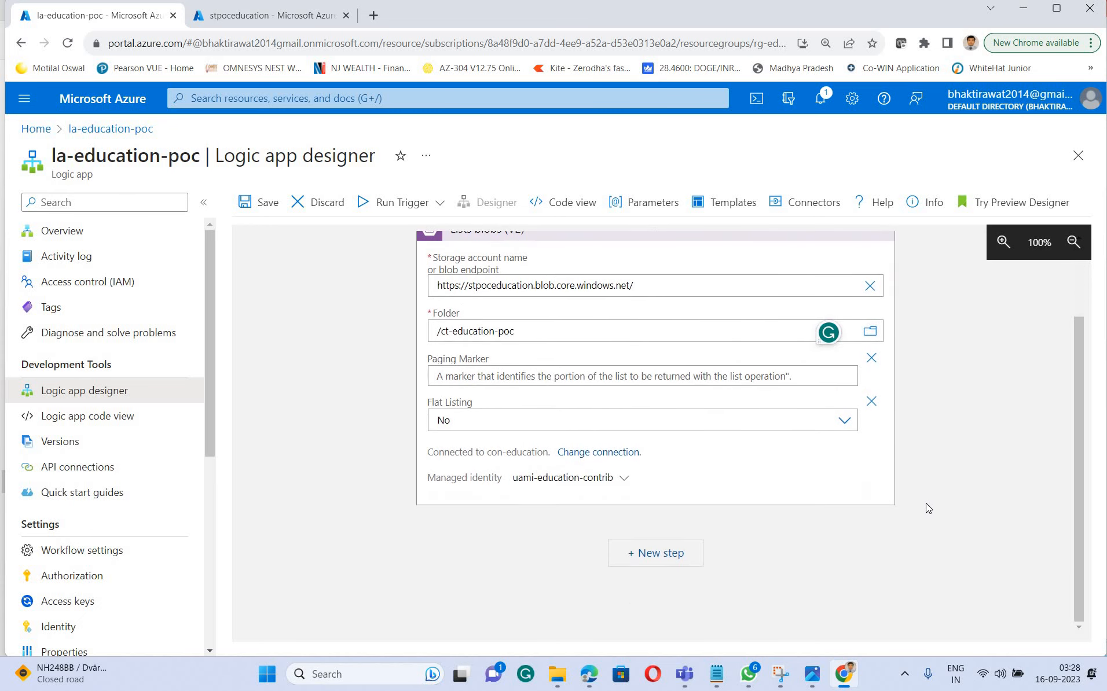
left_click(658, 557)
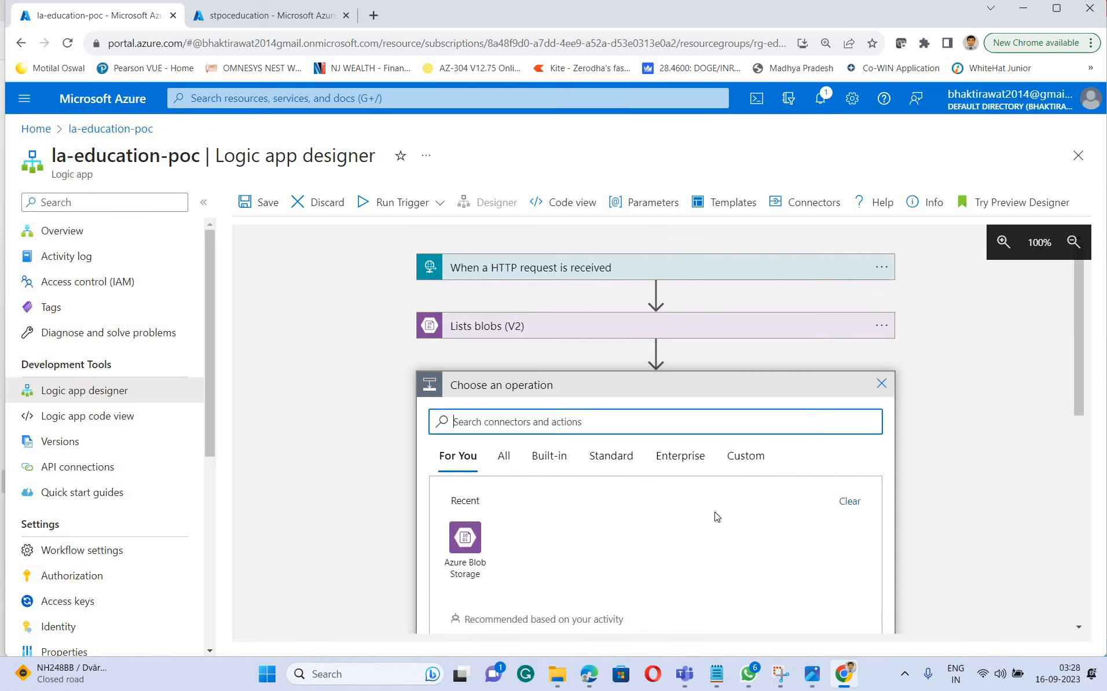
scroll(717, 517, "down", 10)
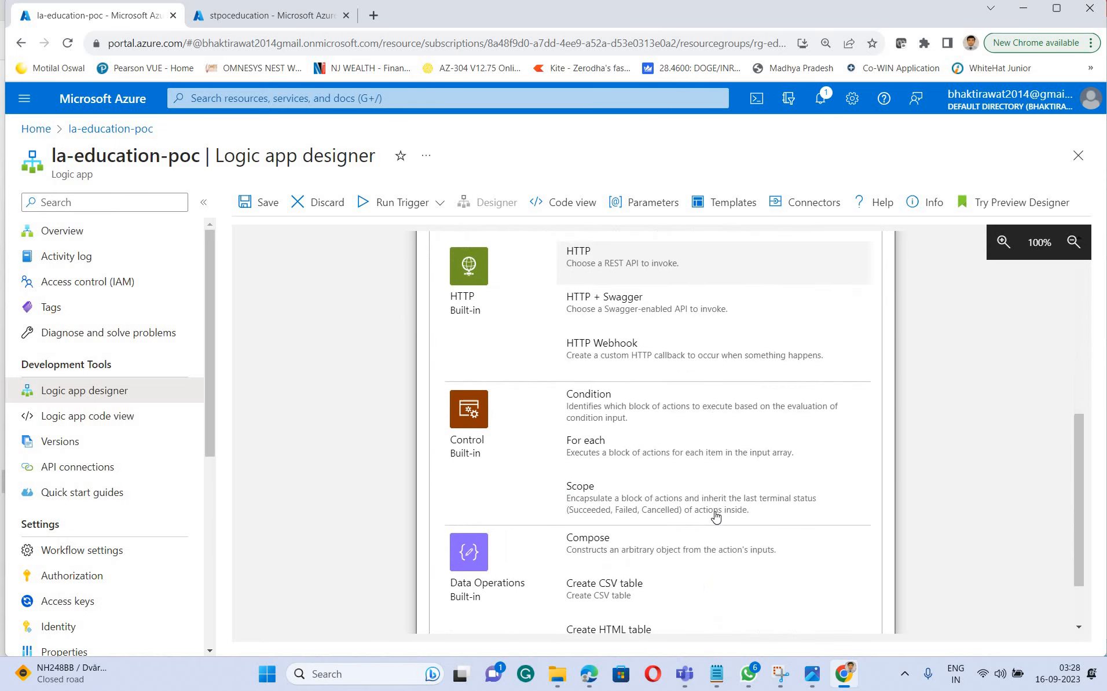
scroll(716, 517, "up", 10)
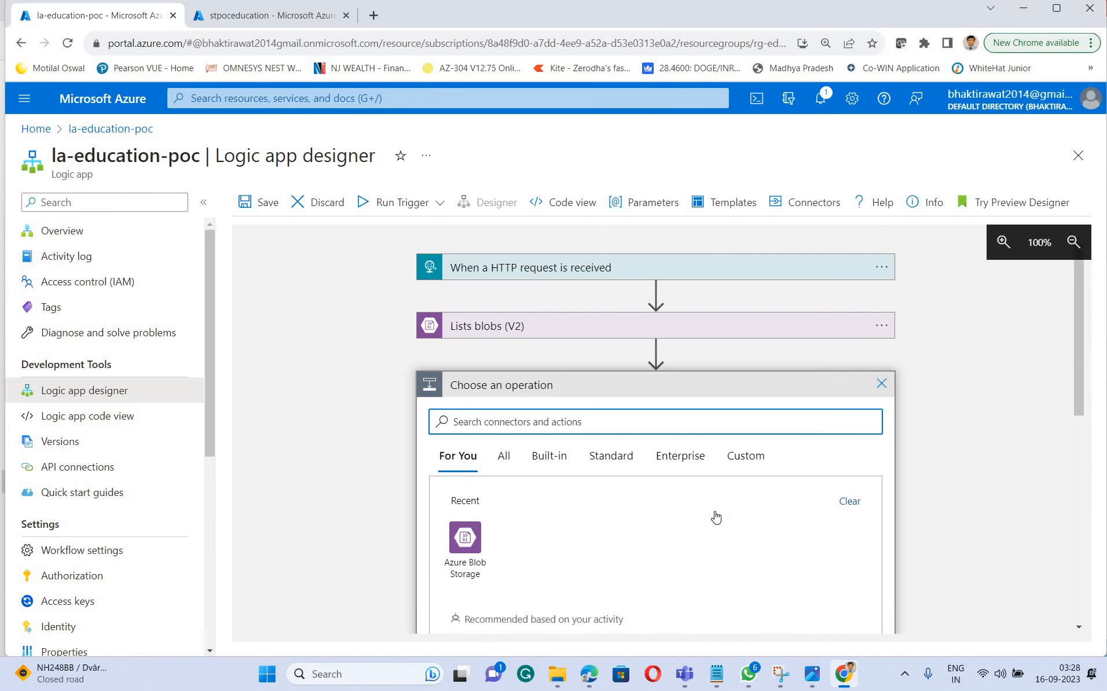
scroll(716, 516, "down", 10)
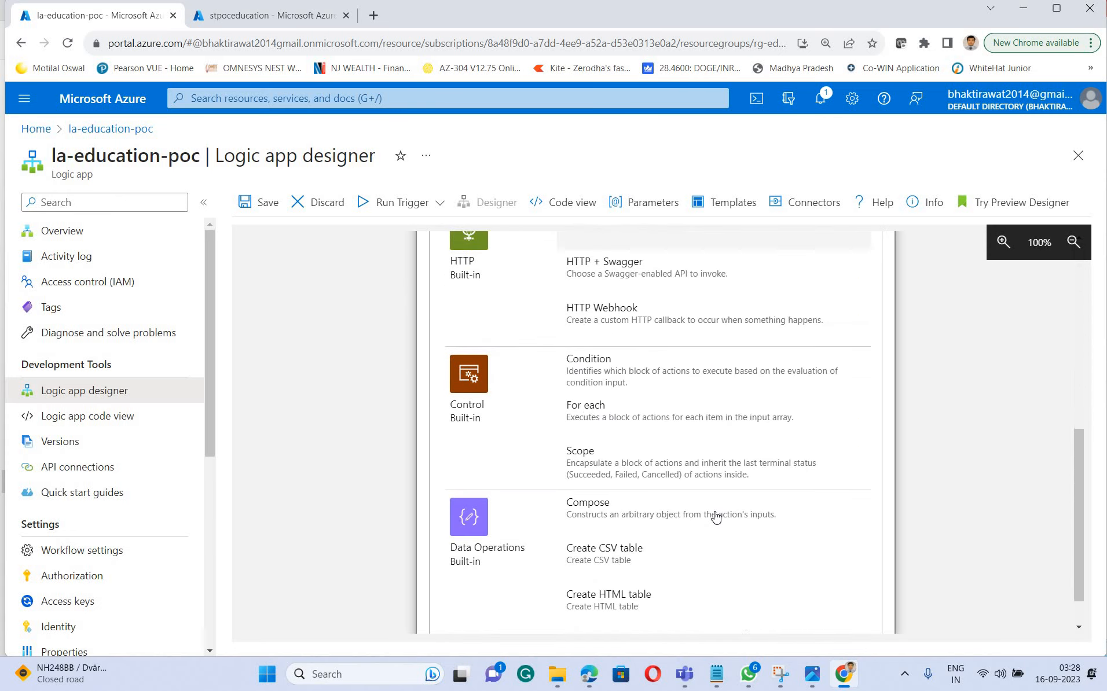
scroll(715, 516, "up", 10)
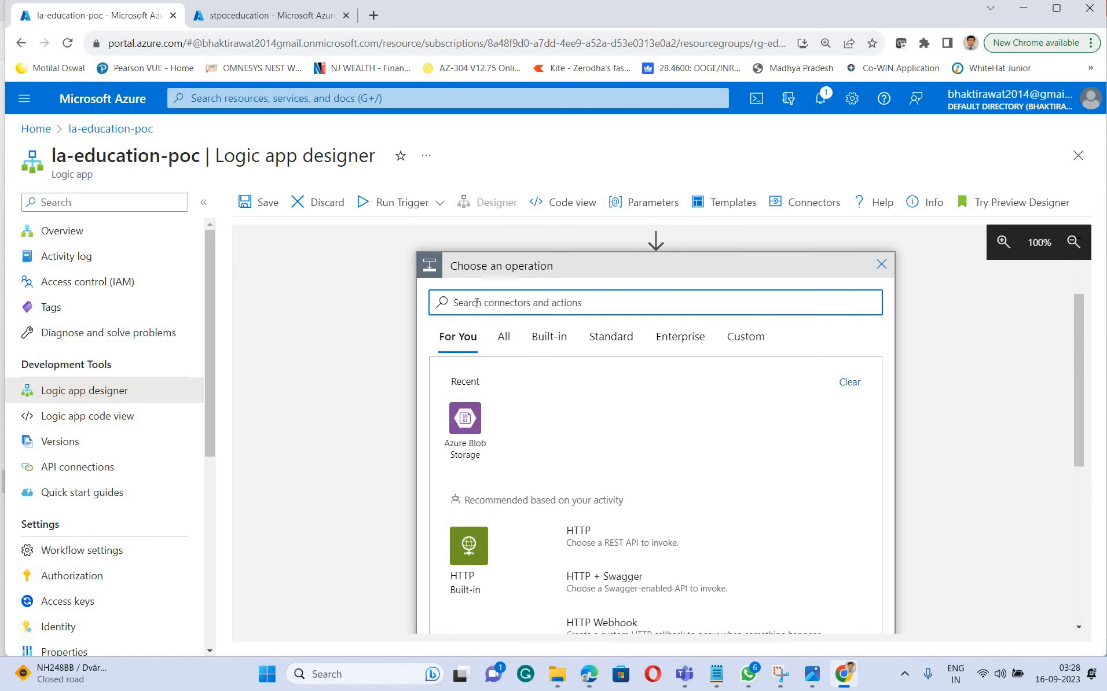
type("req")
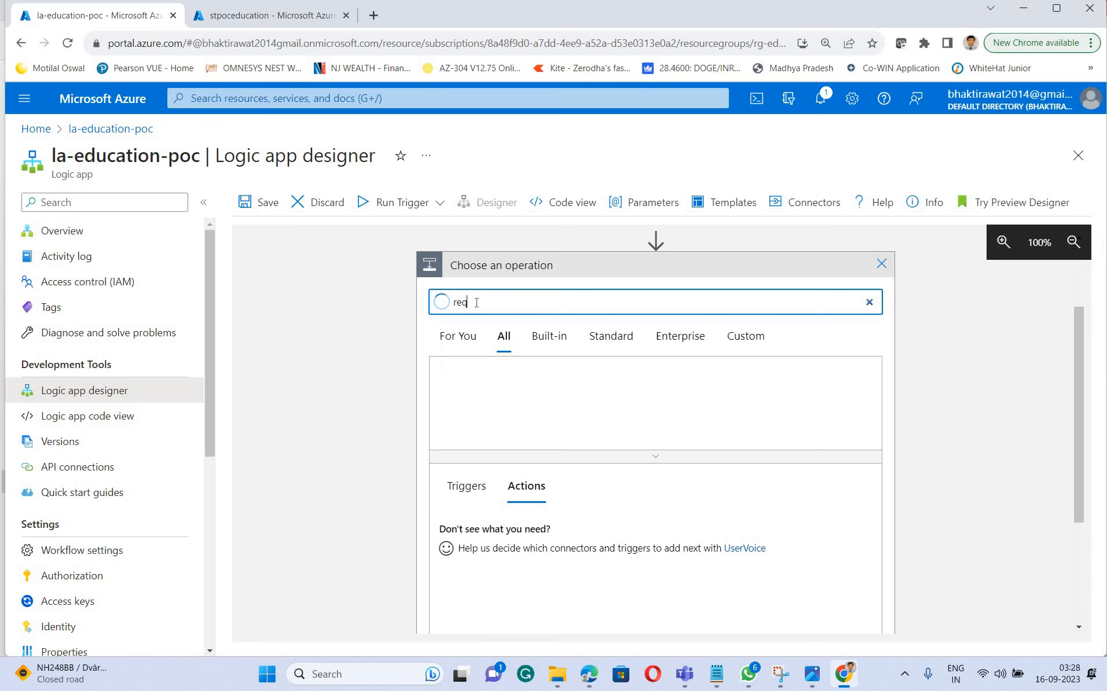
type("uest")
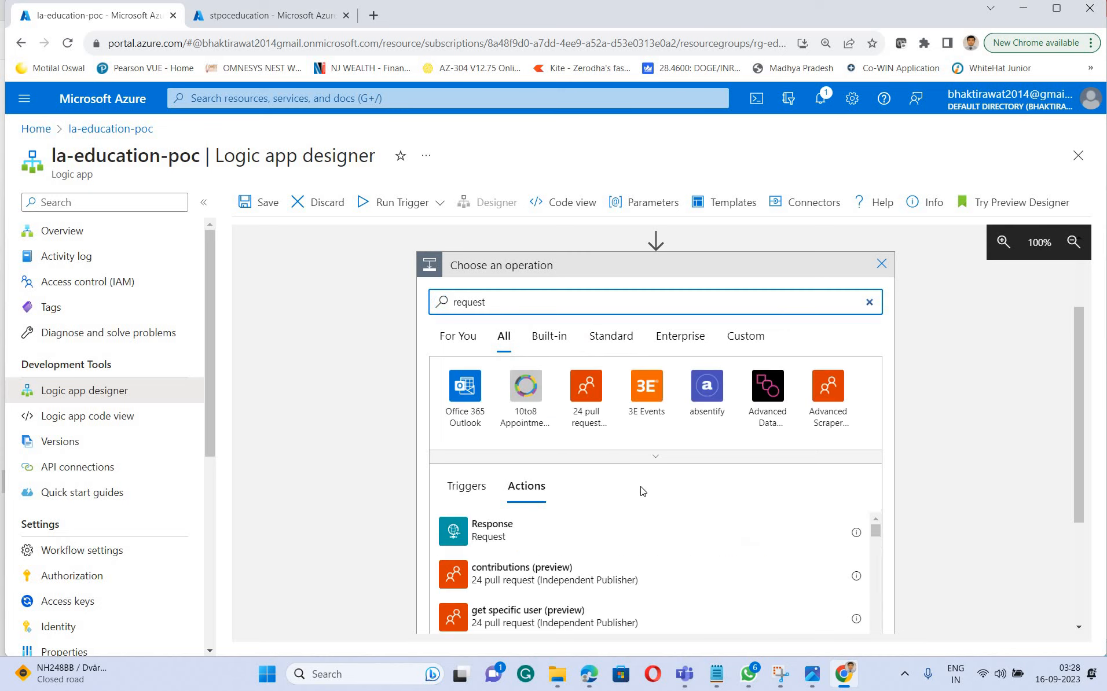
left_click(487, 534)
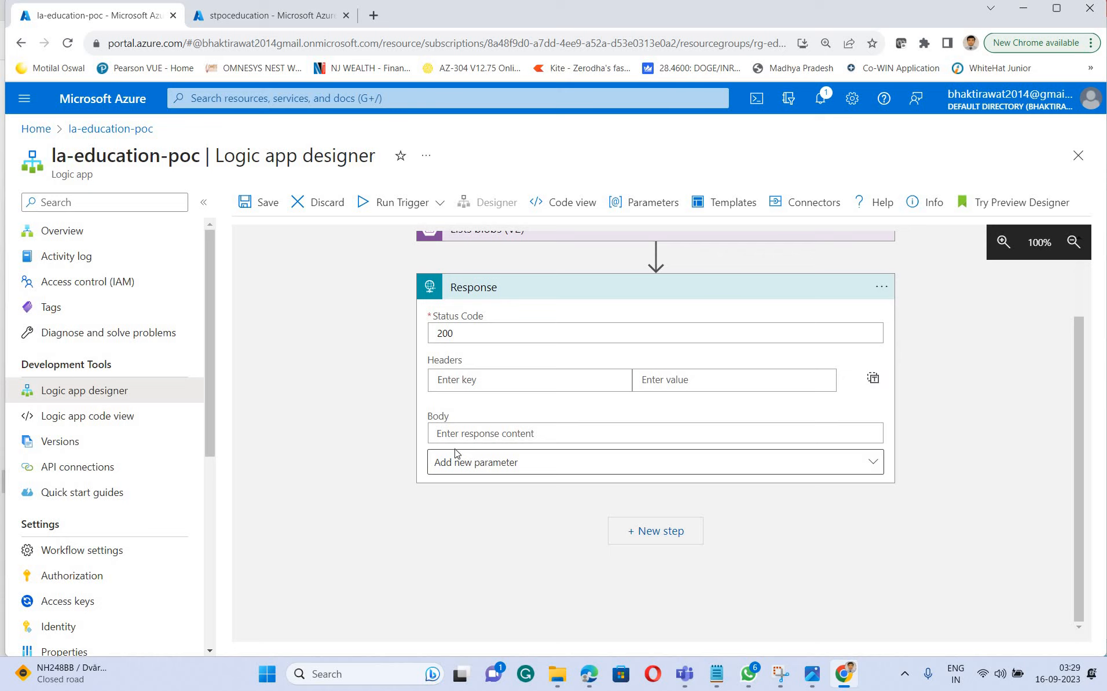
Turn on Secure Inputs in the settings of the Response action
left_click(549, 466)
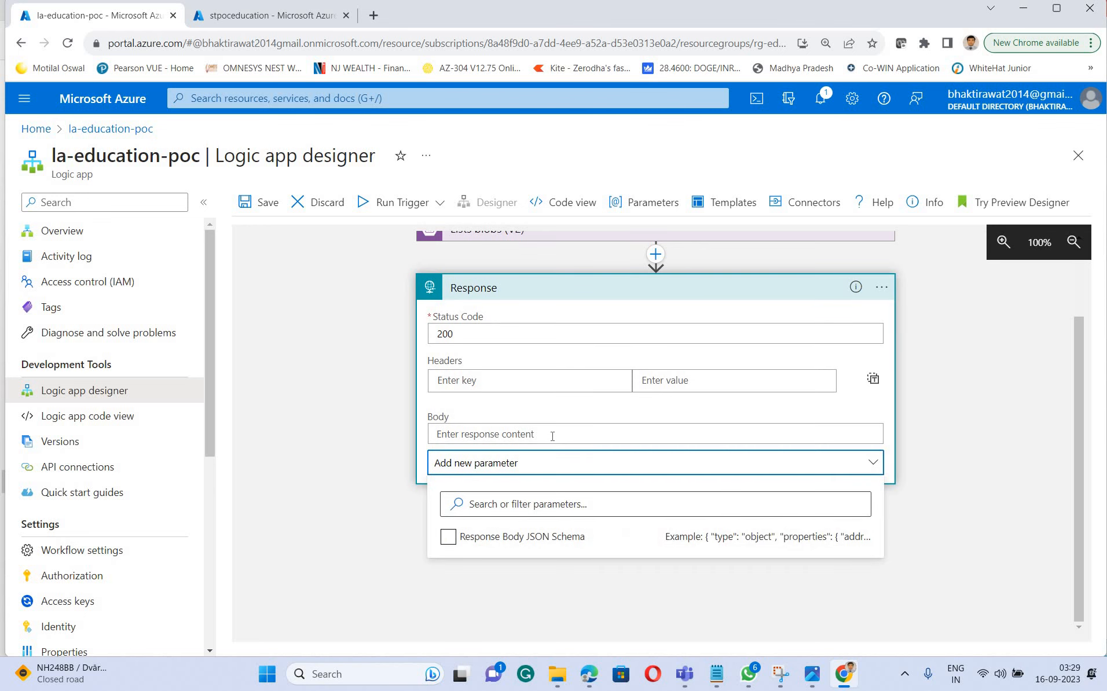
left_click(552, 433)
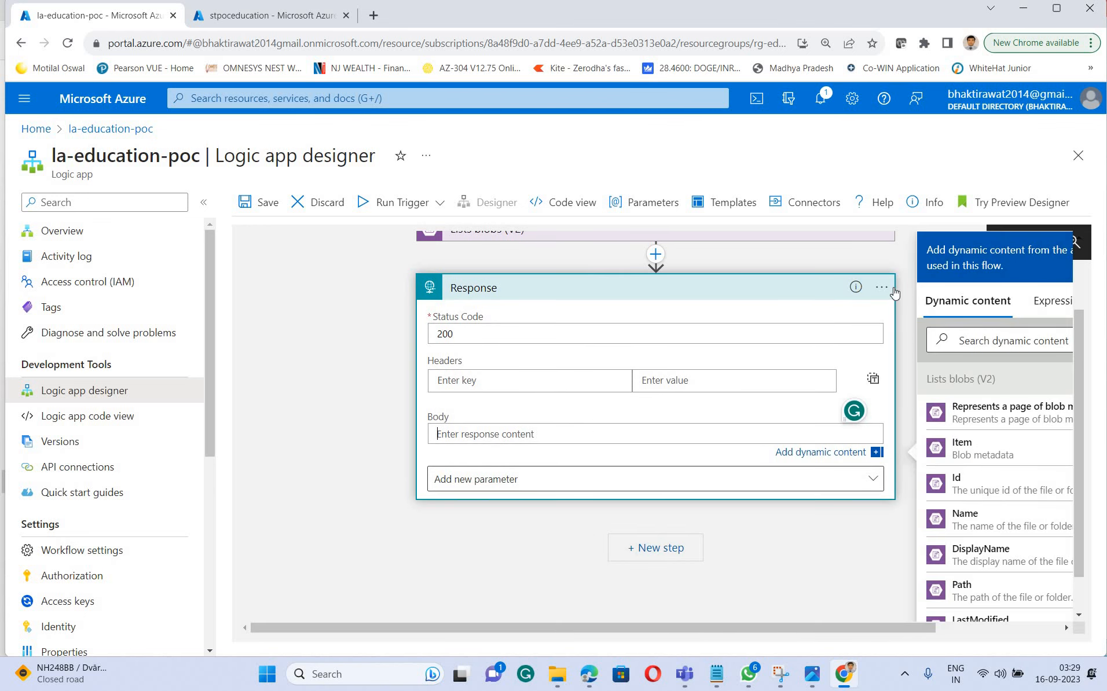
left_click(880, 289)
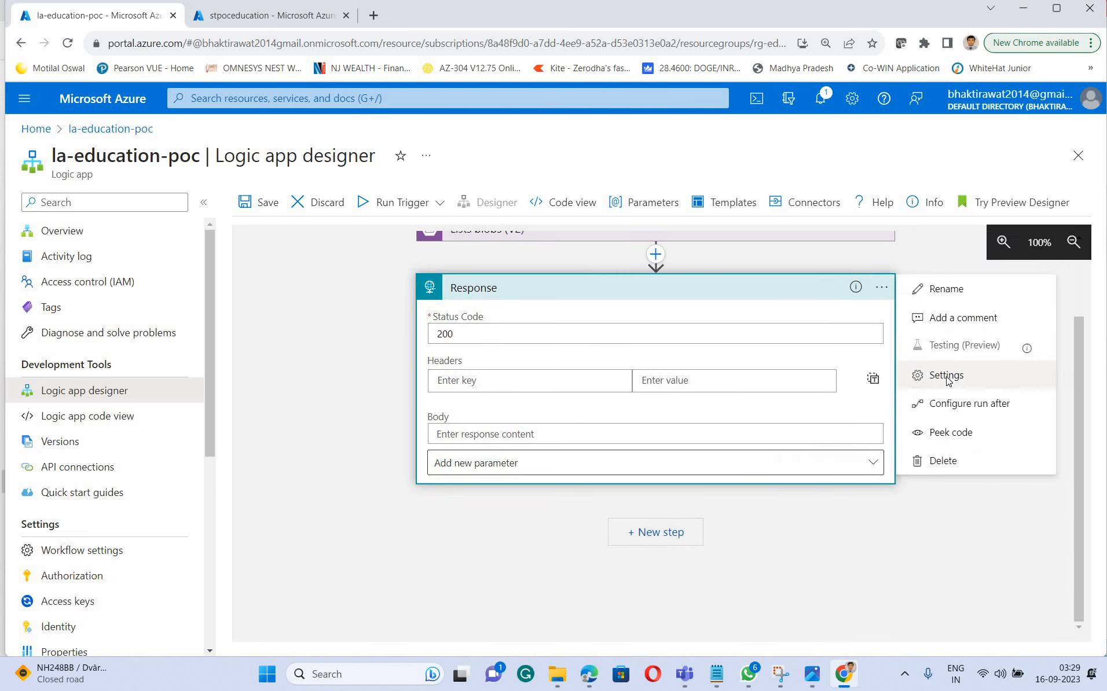
left_click(455, 405)
left_click(458, 376)
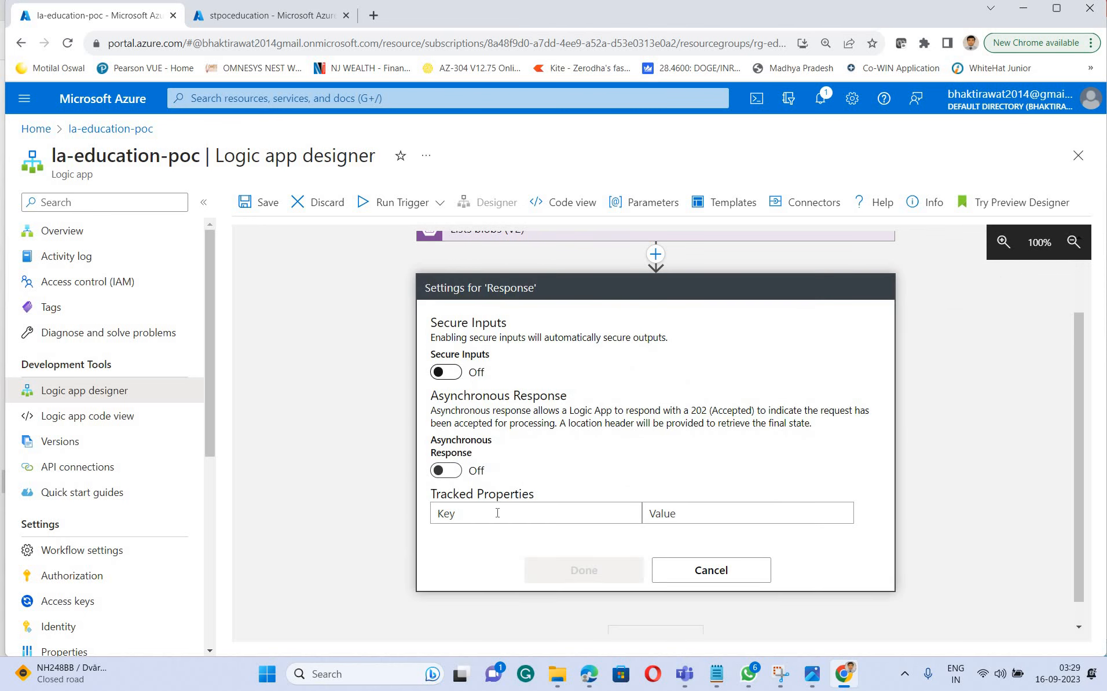
left_click(445, 470)
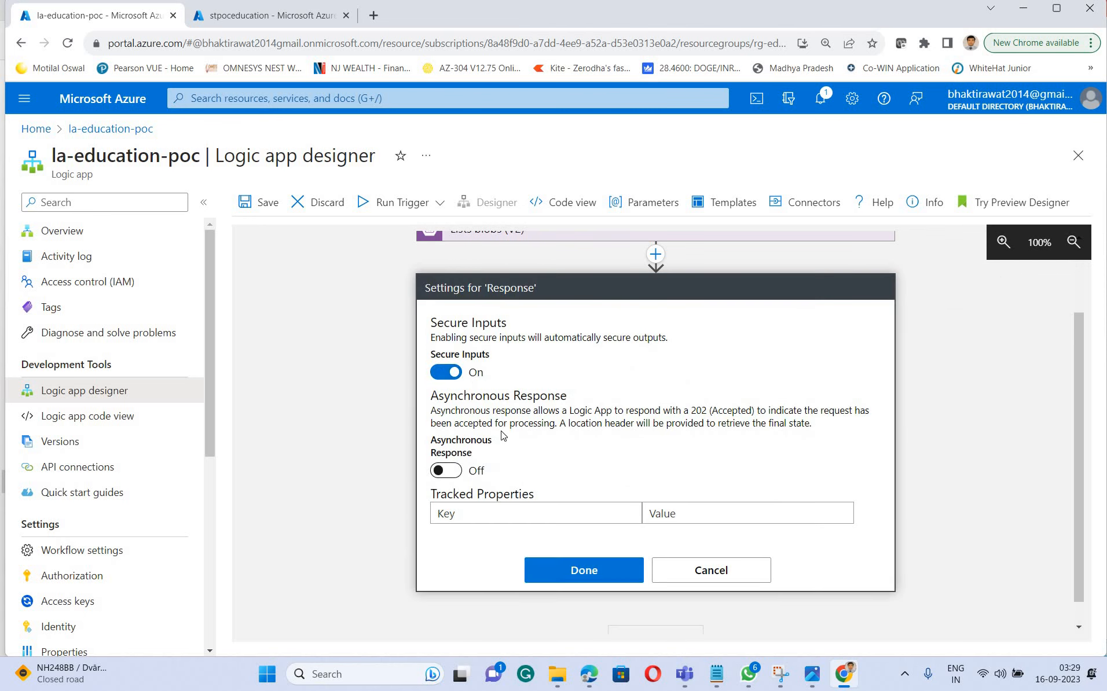
left_click(586, 568)
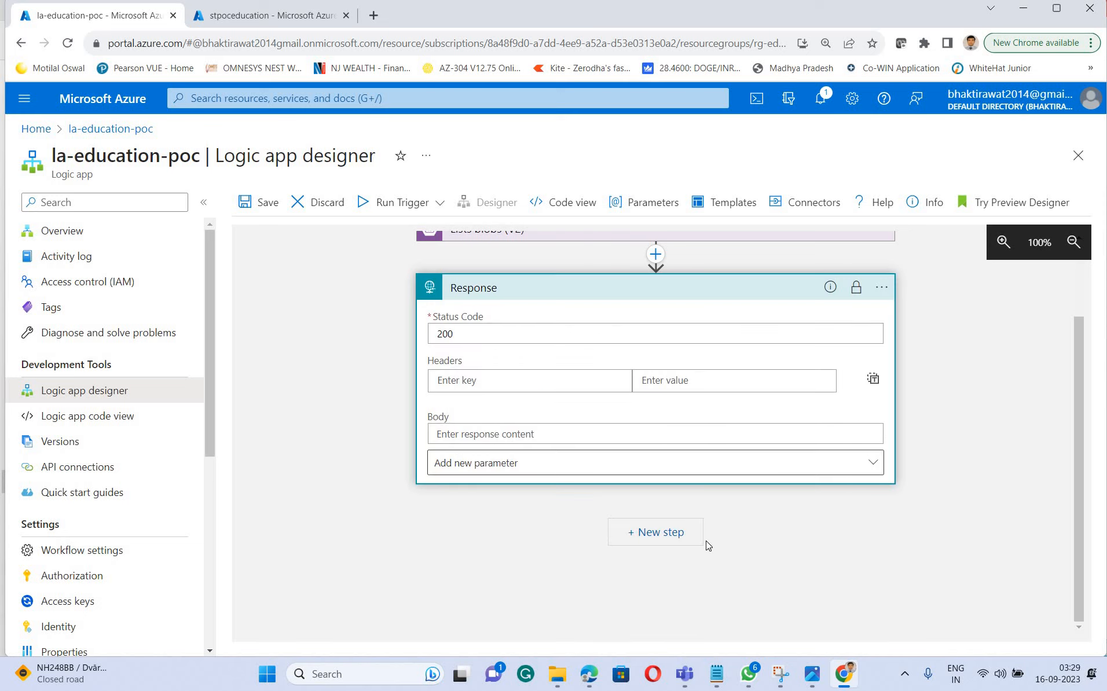
Add a content-Type header with the value application/json to the Response action and switch the headers to text mode
left_click(527, 380)
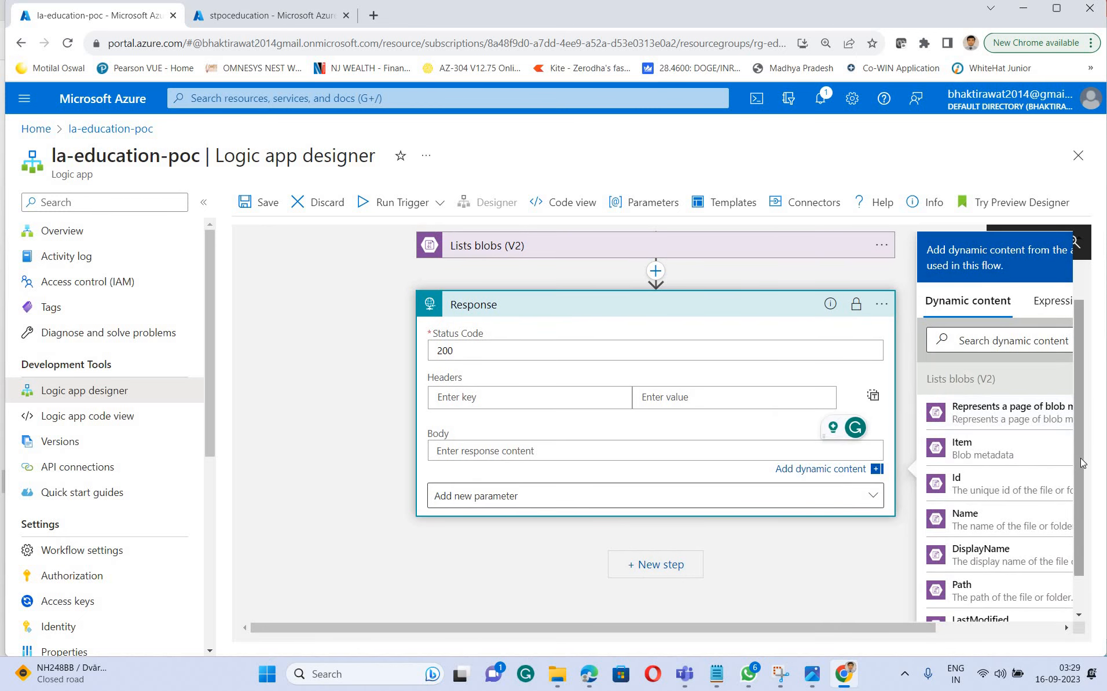
left_click_drag(1081, 459, 1086, 567)
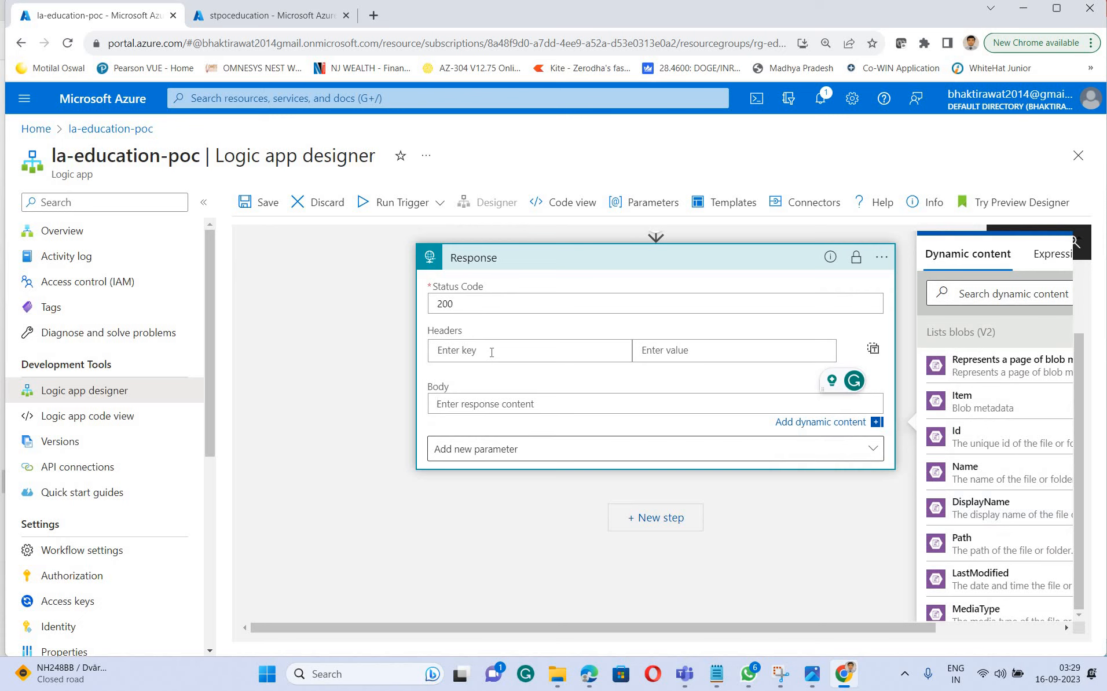
left_click(492, 352)
type("c")
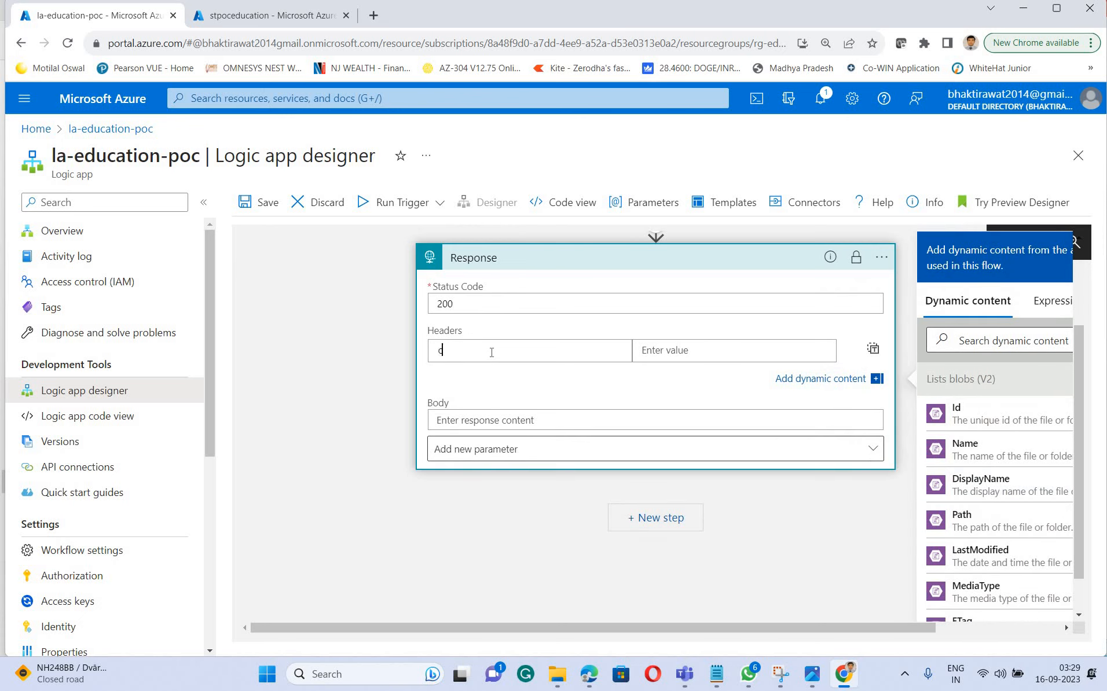
type("ontent-T")
type("ype")
left_click(680, 350)
type("ap")
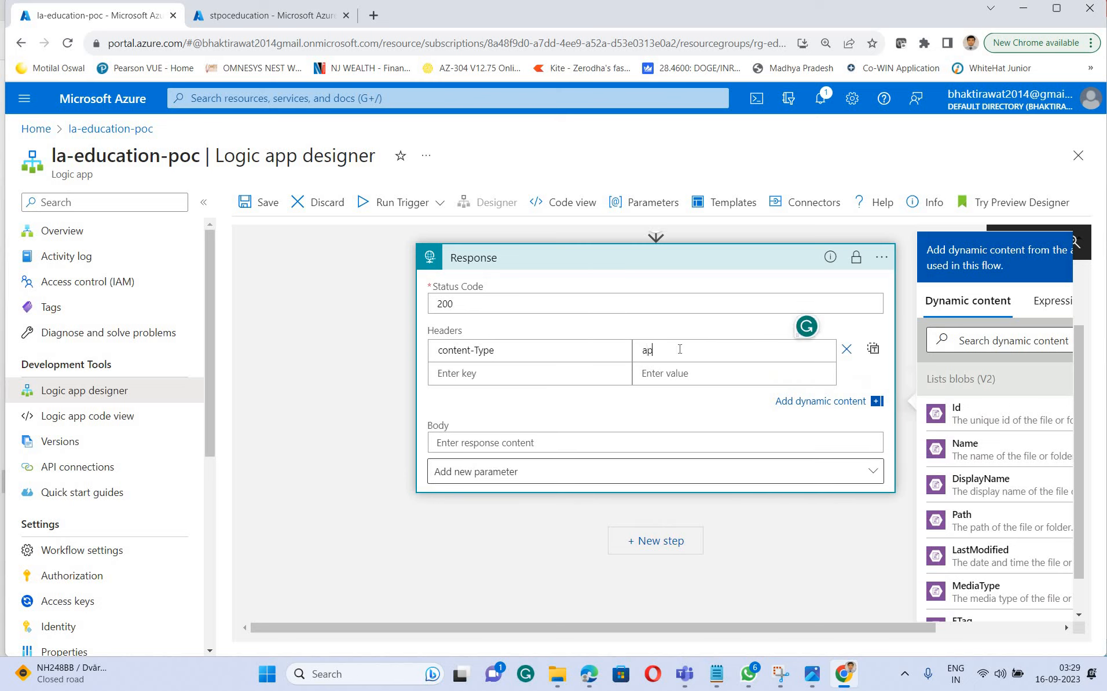
type("plication/json")
left_click(873, 350)
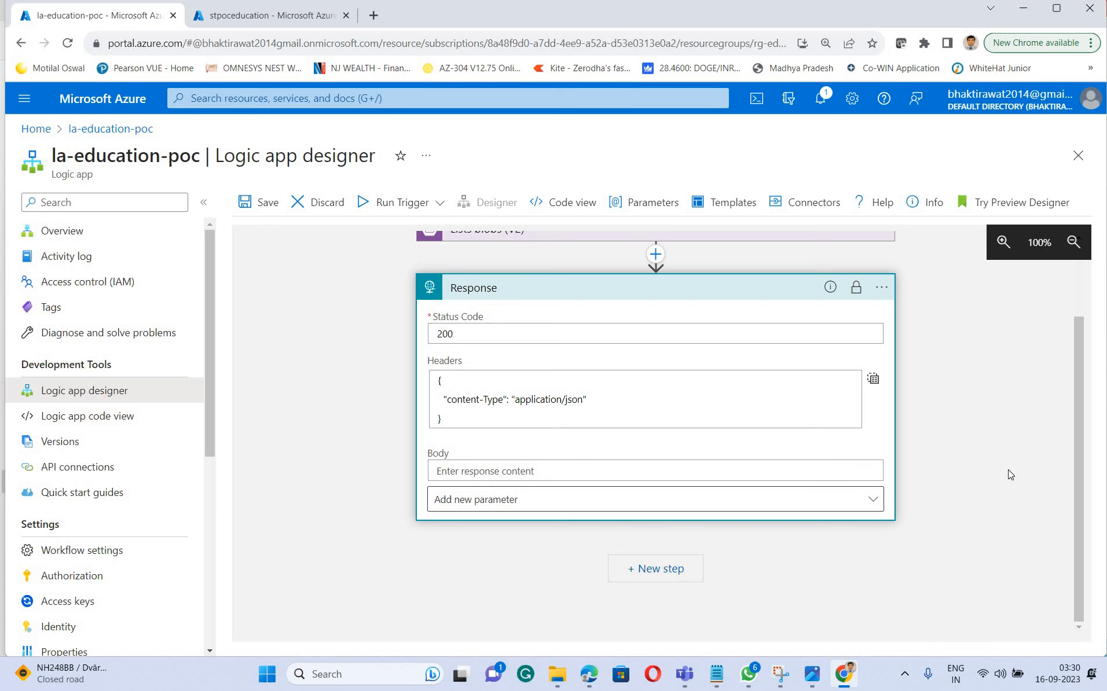
Save the workflow and run its HTTP trigger without a payload
scroll(337, 321, "up", 1)
scroll(338, 325, "up", 2)
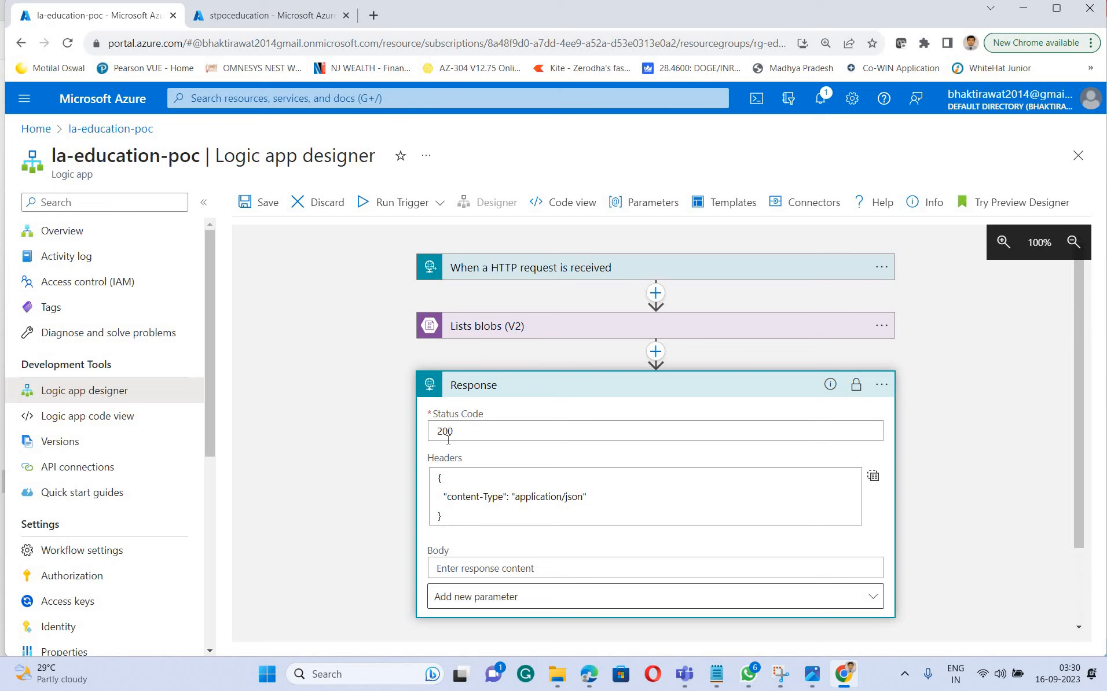
left_click(266, 208)
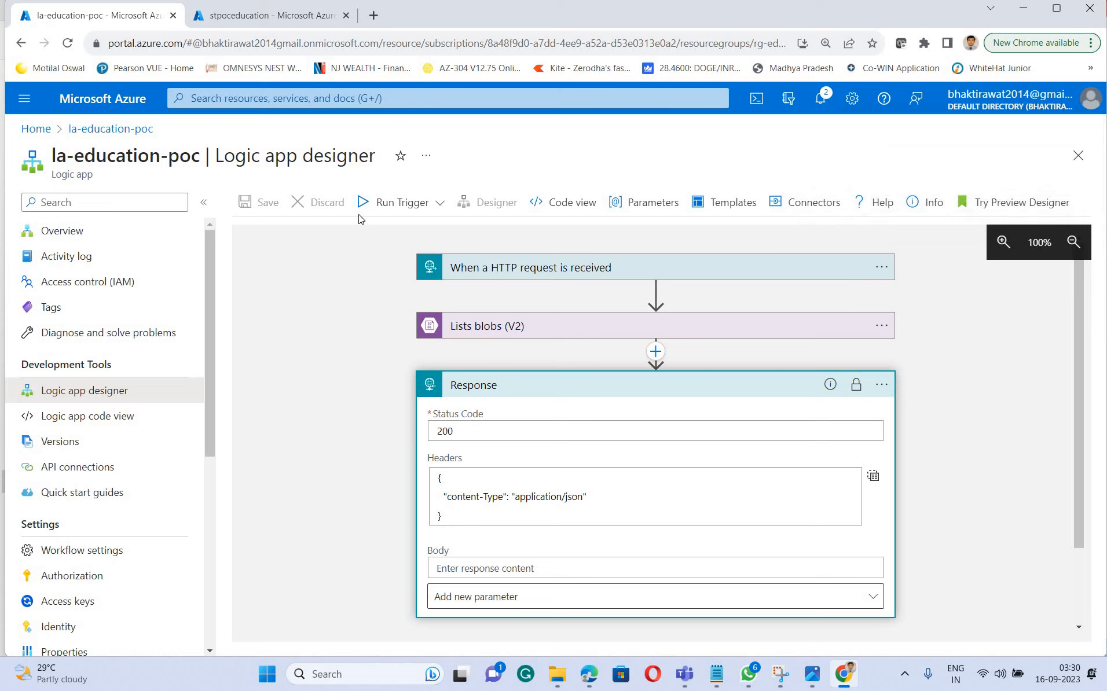
left_click(440, 203)
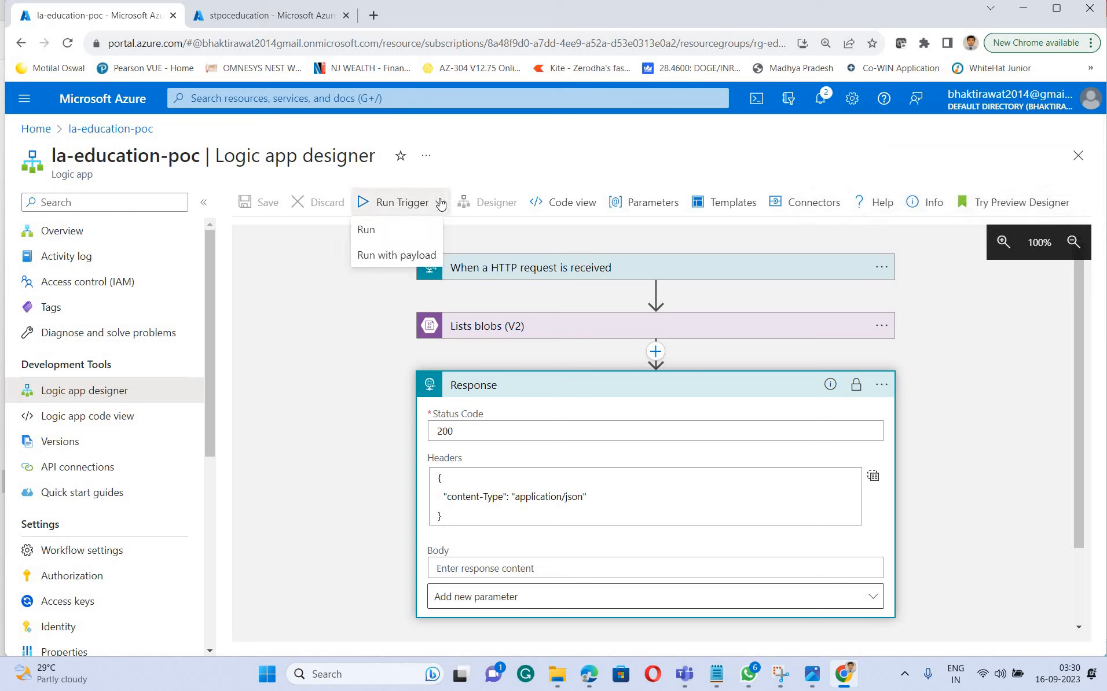
left_click(378, 234)
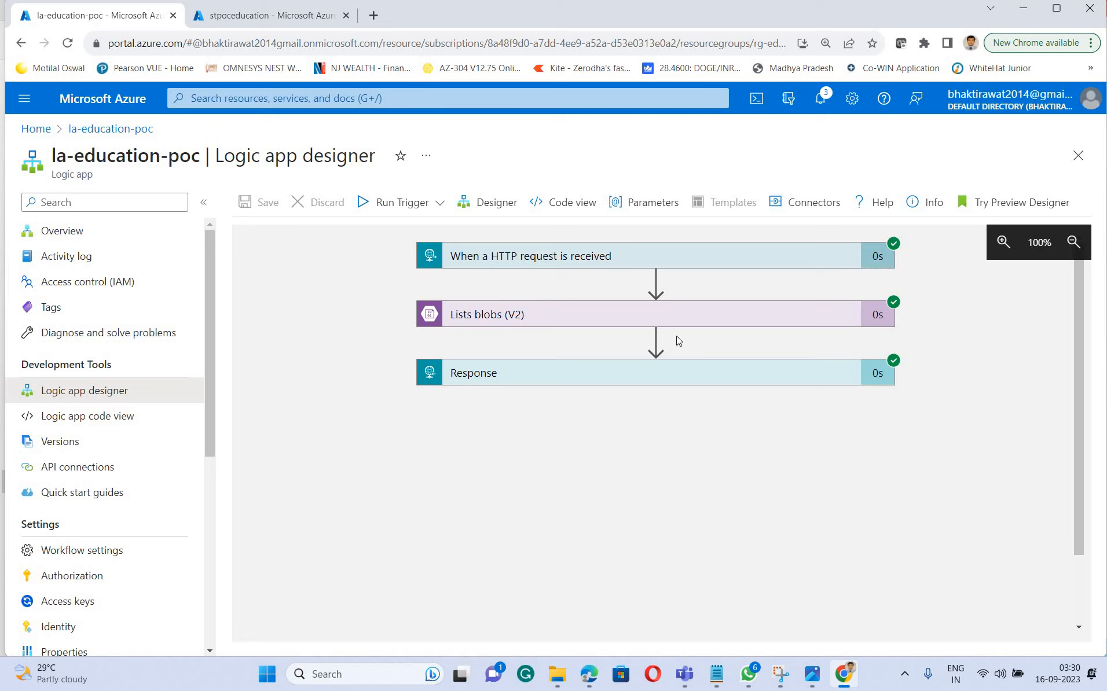
Open the raw outputs of the Lists blobs action in the run and examine the response headers and returned blob entries
left_click(526, 316)
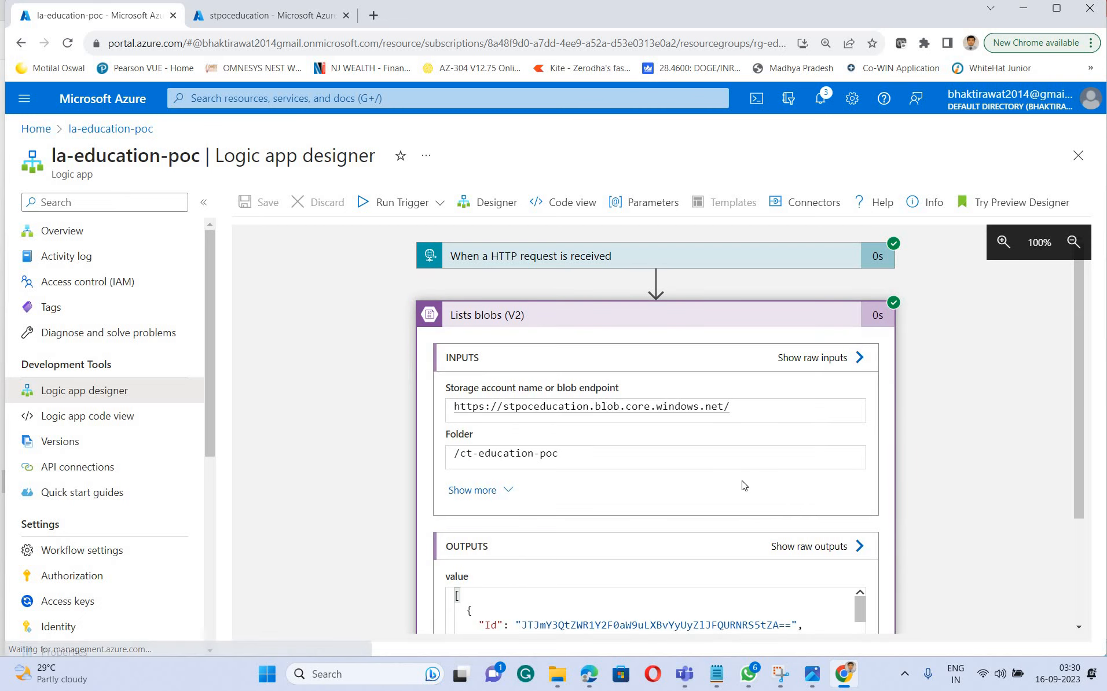
scroll(741, 485, "down", 3)
left_click(811, 398)
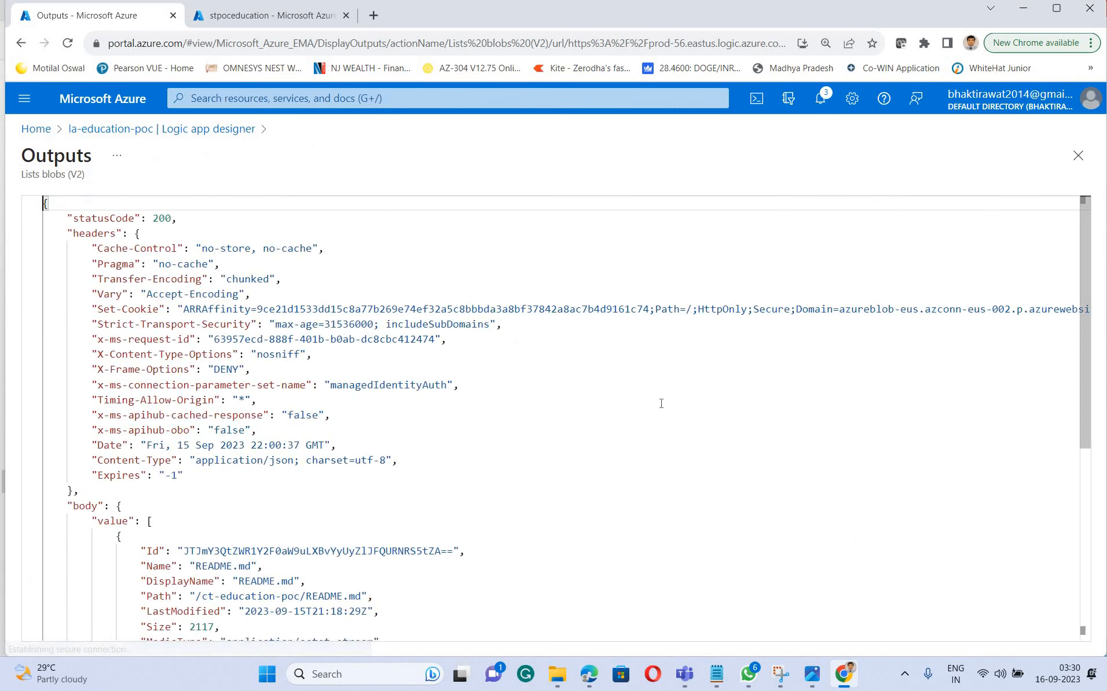
scroll(662, 404, "down", 3)
scroll(660, 401, "up", 5)
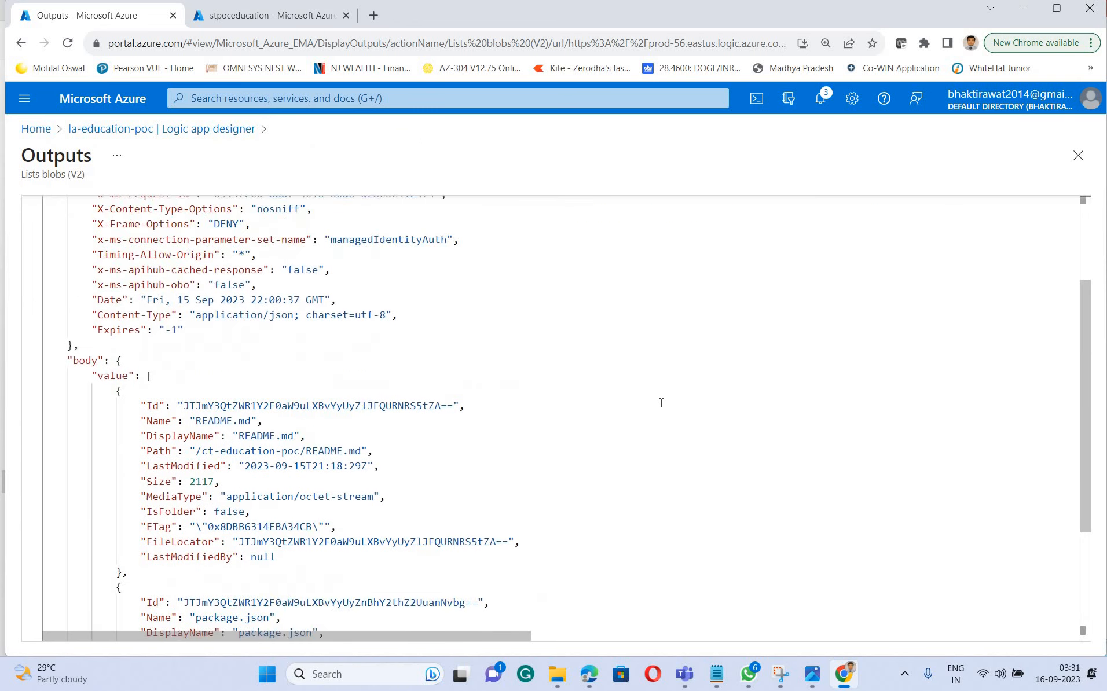
scroll(572, 400, "down", 6)
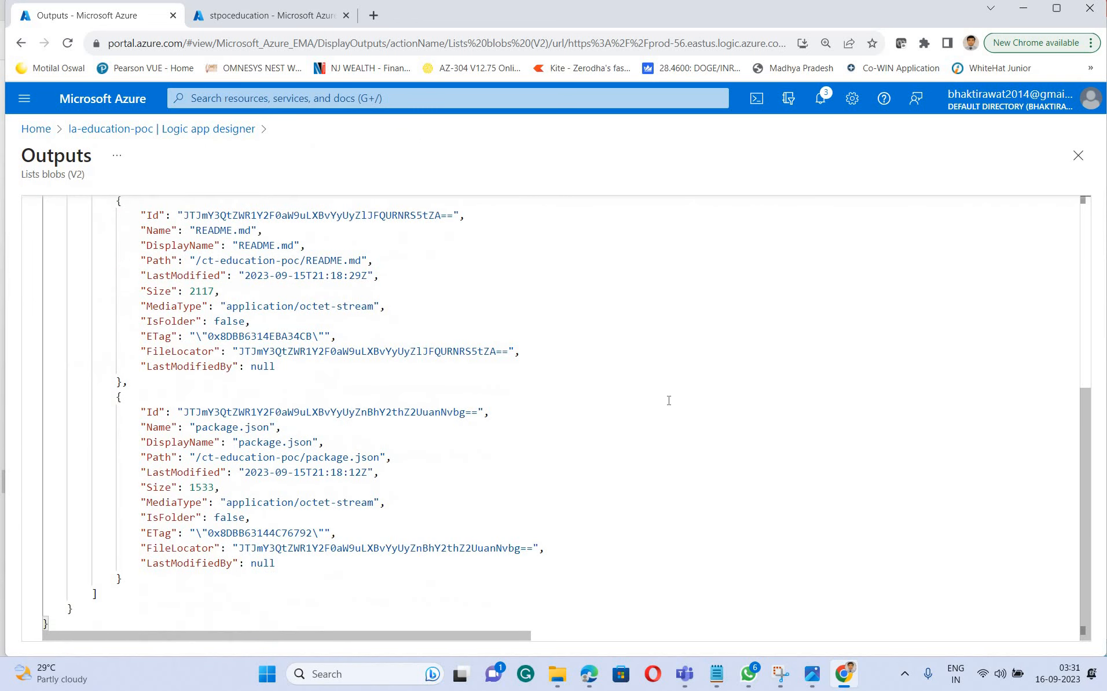
scroll(668, 400, "up", 6)
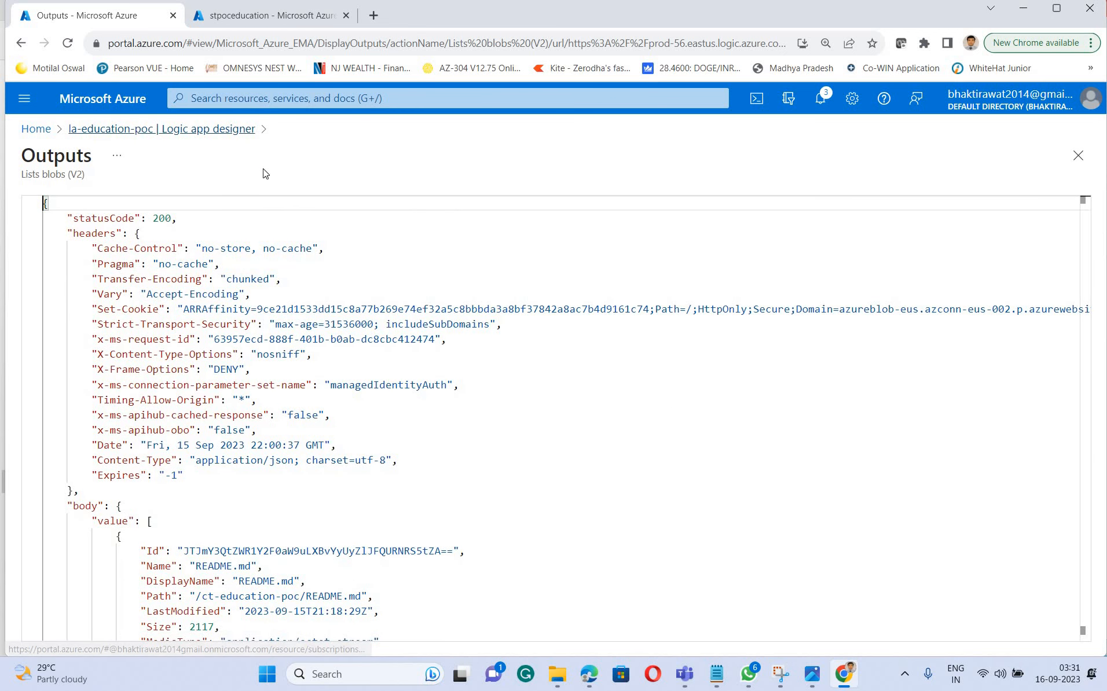
Return to the run, show all input parameters of the Lists blobs action, and examine its inputs and the blob entries in its output value
scroll(671, 453, "down", 4)
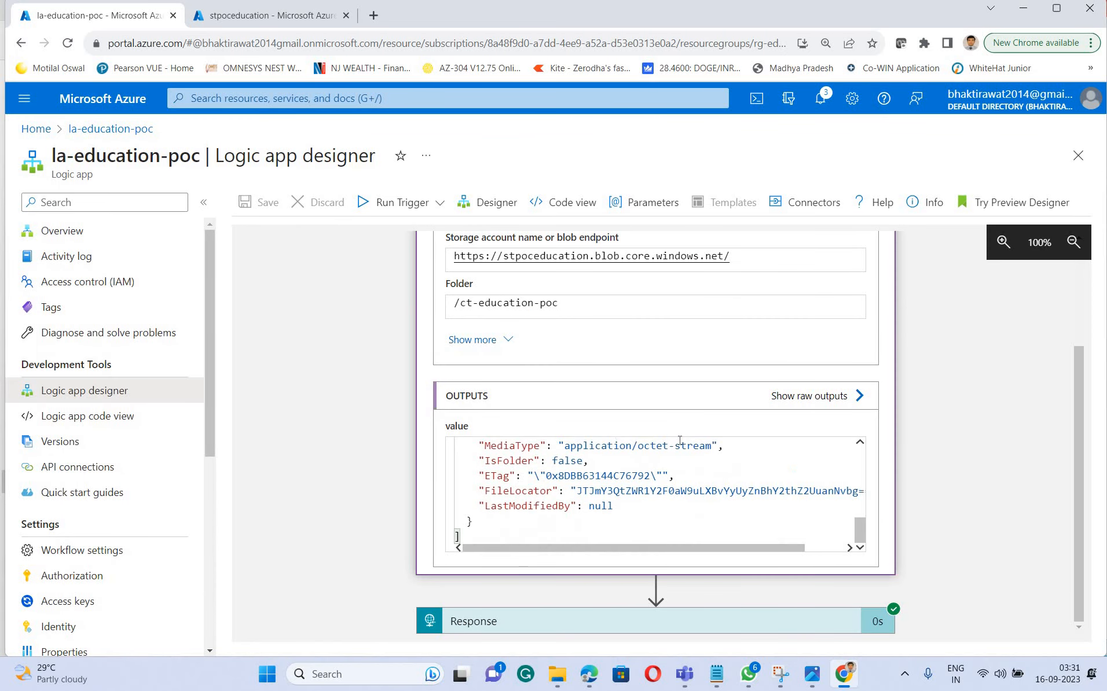
scroll(670, 454, "up", 6)
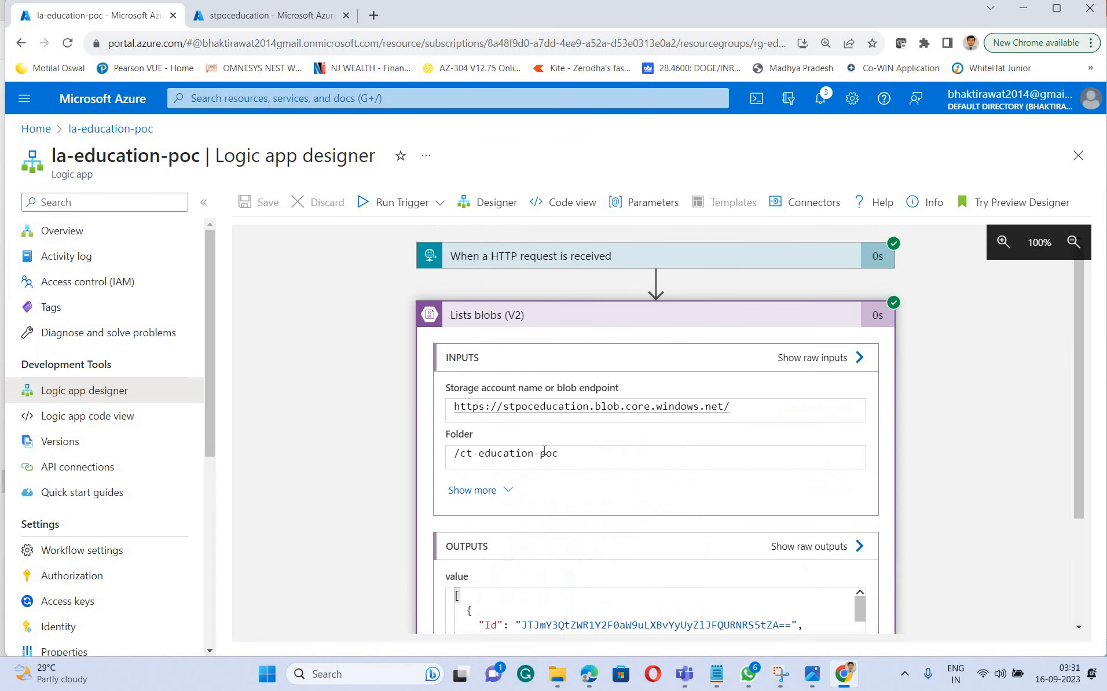
left_click(483, 492)
scroll(693, 495, "down", 4)
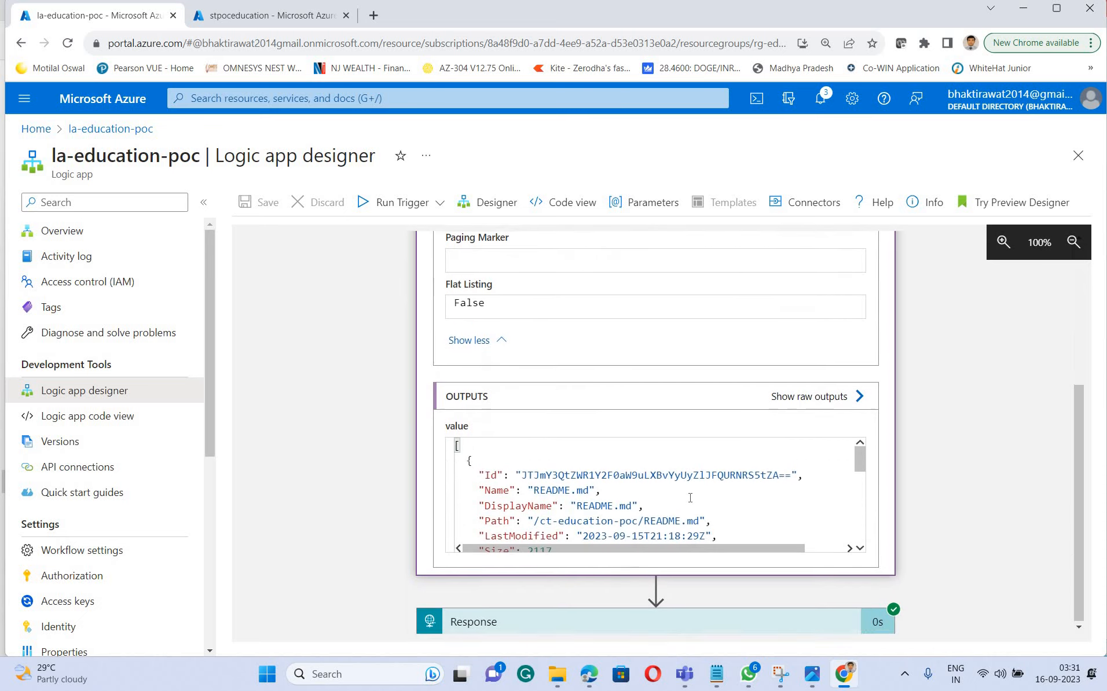
scroll(693, 496, "down", 5)
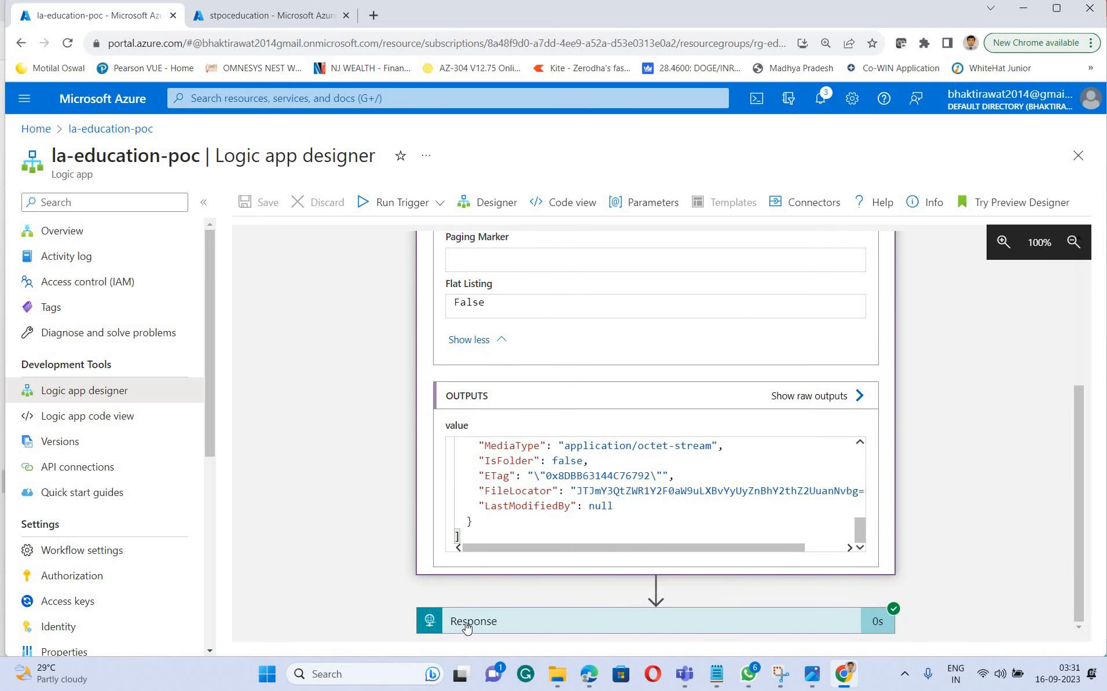
scroll(667, 498, "up", 10)
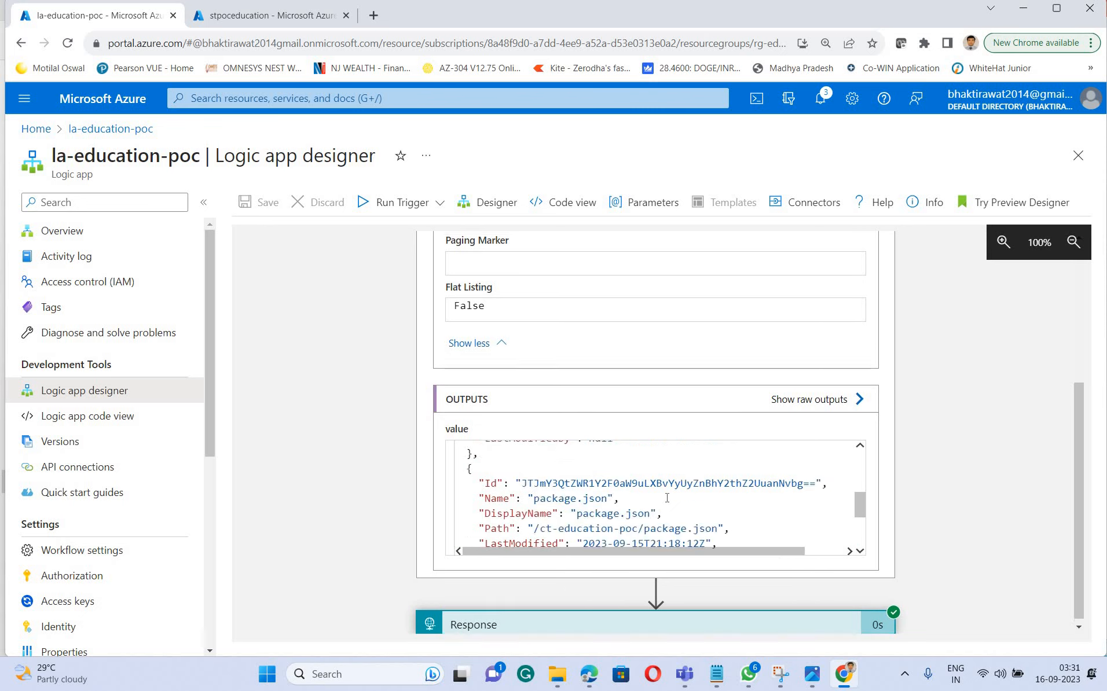
scroll(667, 498, "down", 4)
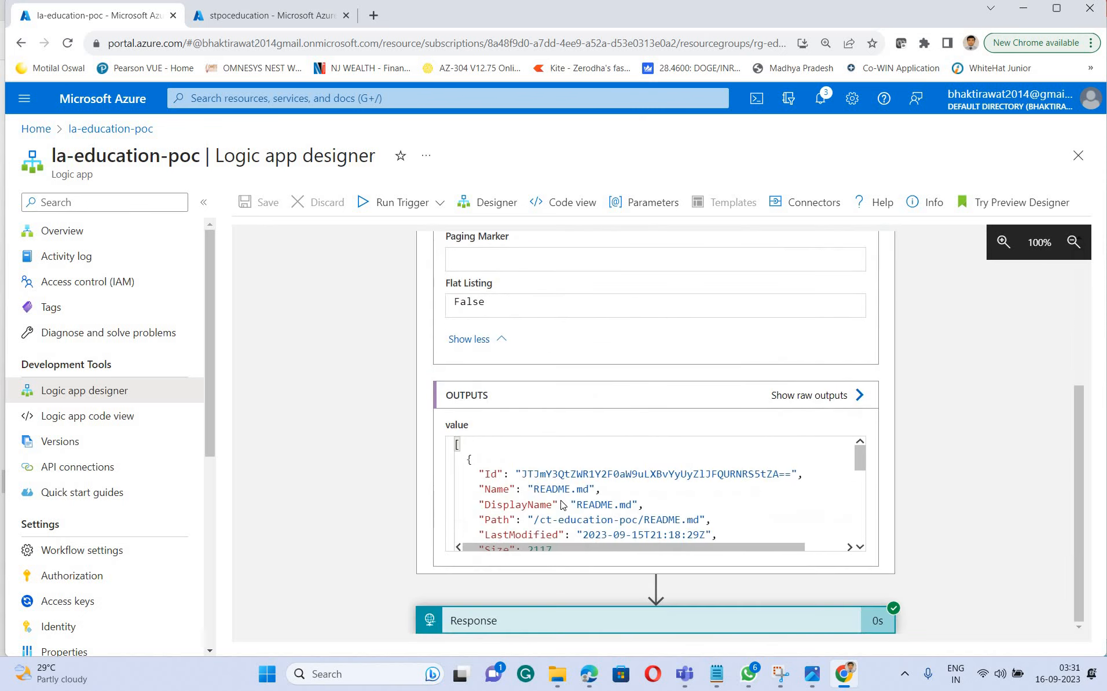
scroll(470, 485, "up", 2)
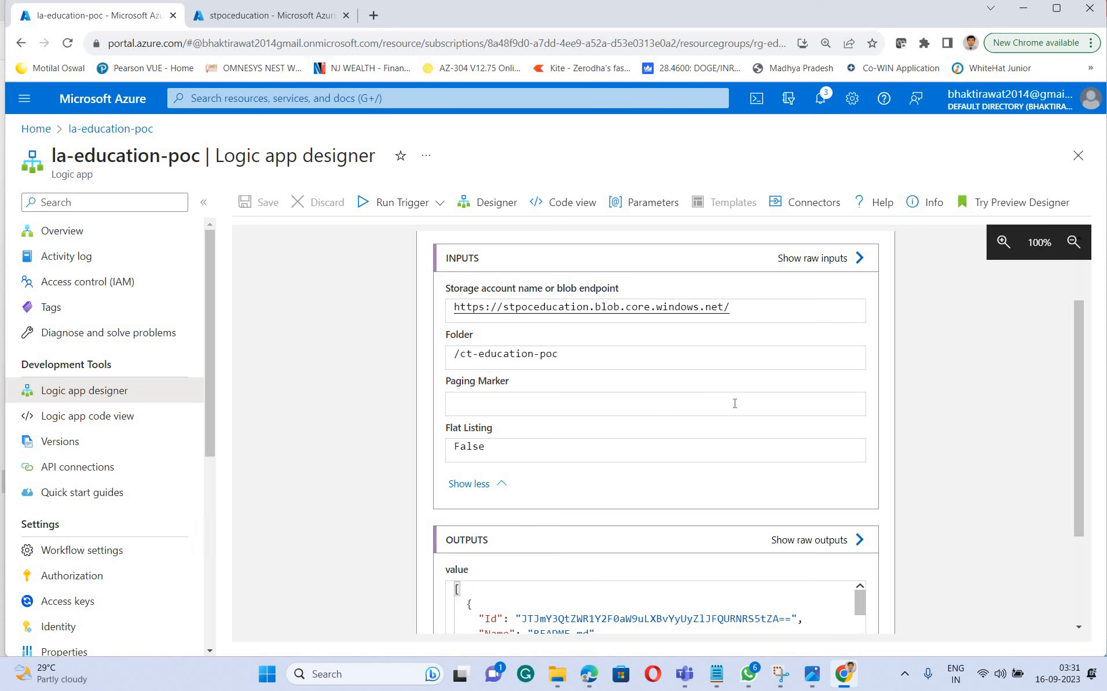
scroll(735, 403, "down", 2)
scroll(734, 405, "up", 3)
scroll(735, 409, "down", 4)
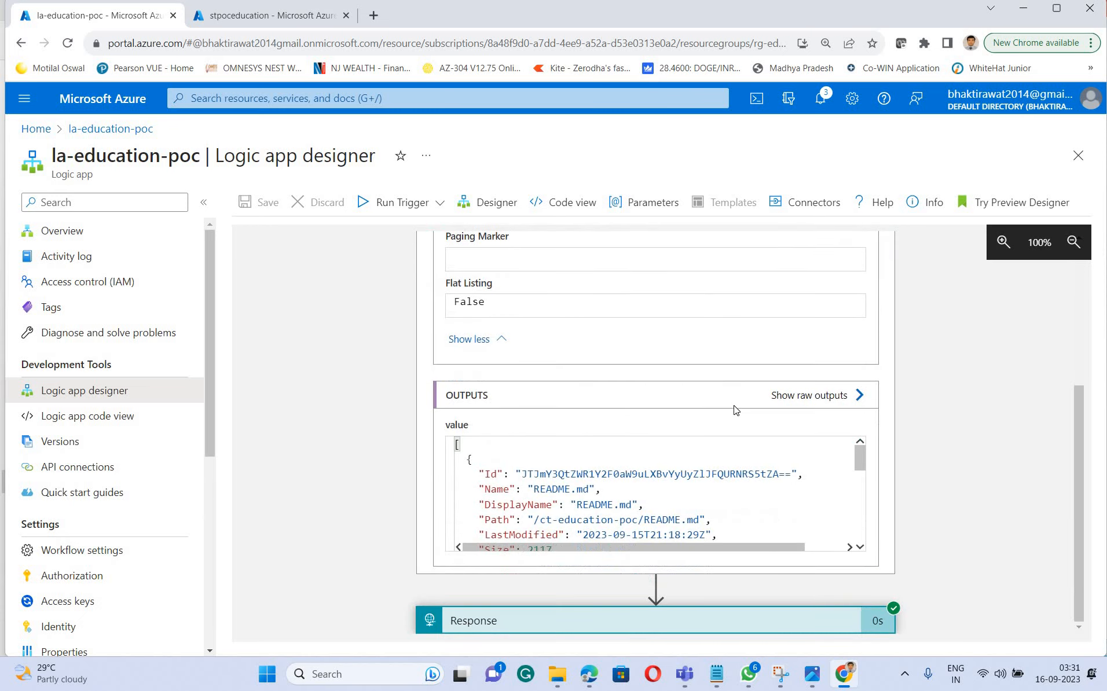
View the raw inputs of the Lists blobs action and return to the run in the Logic app designer
scroll(789, 368, "up", 4)
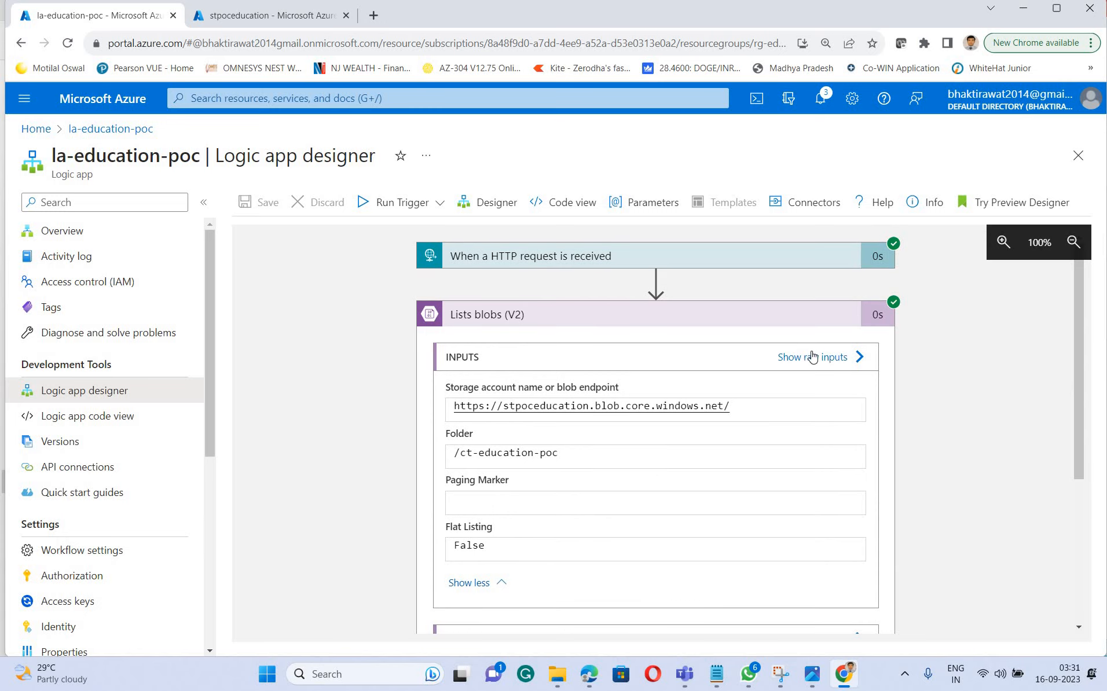
left_click(812, 357)
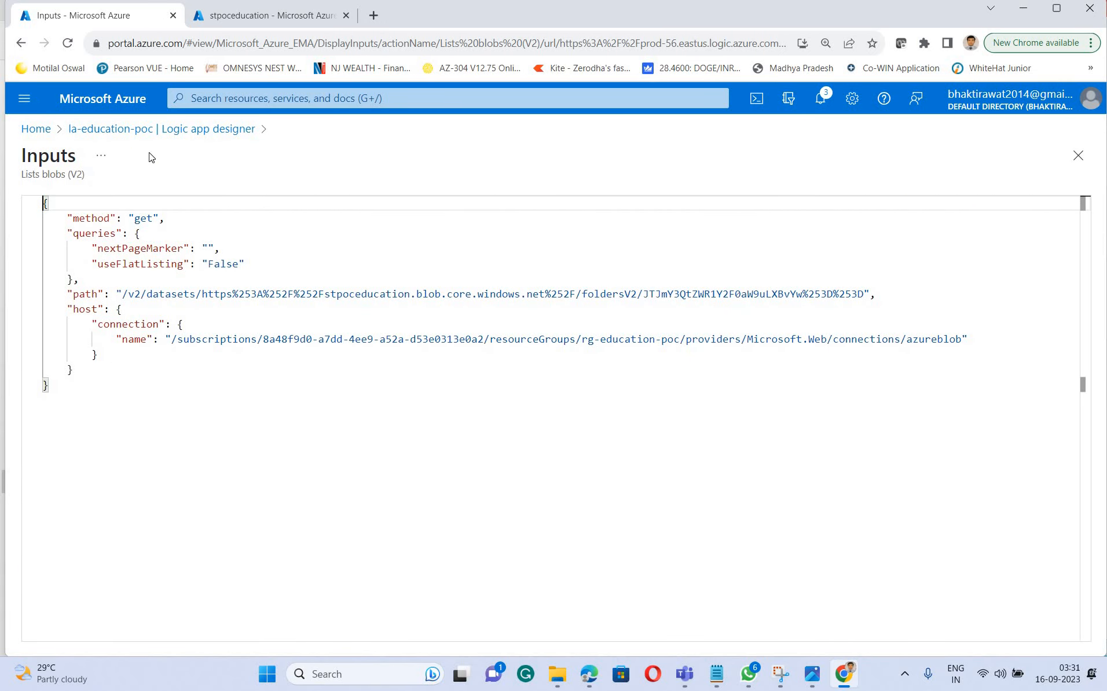
left_click(119, 130)
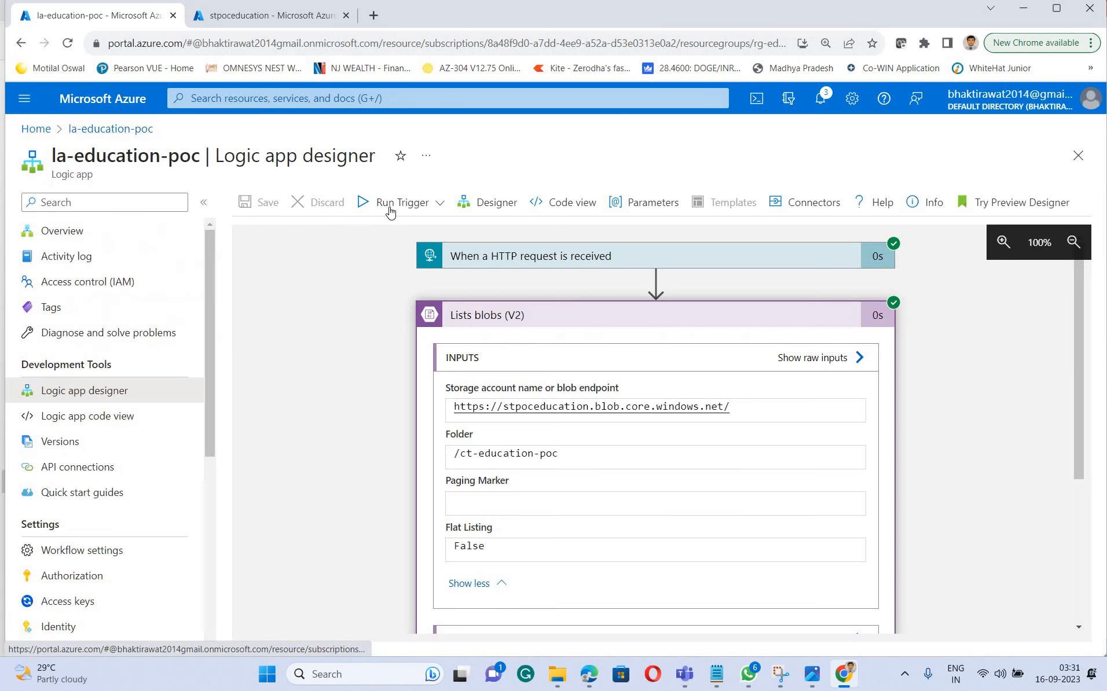
Run the logic app's HTTP trigger again without a payload
left_click(444, 203)
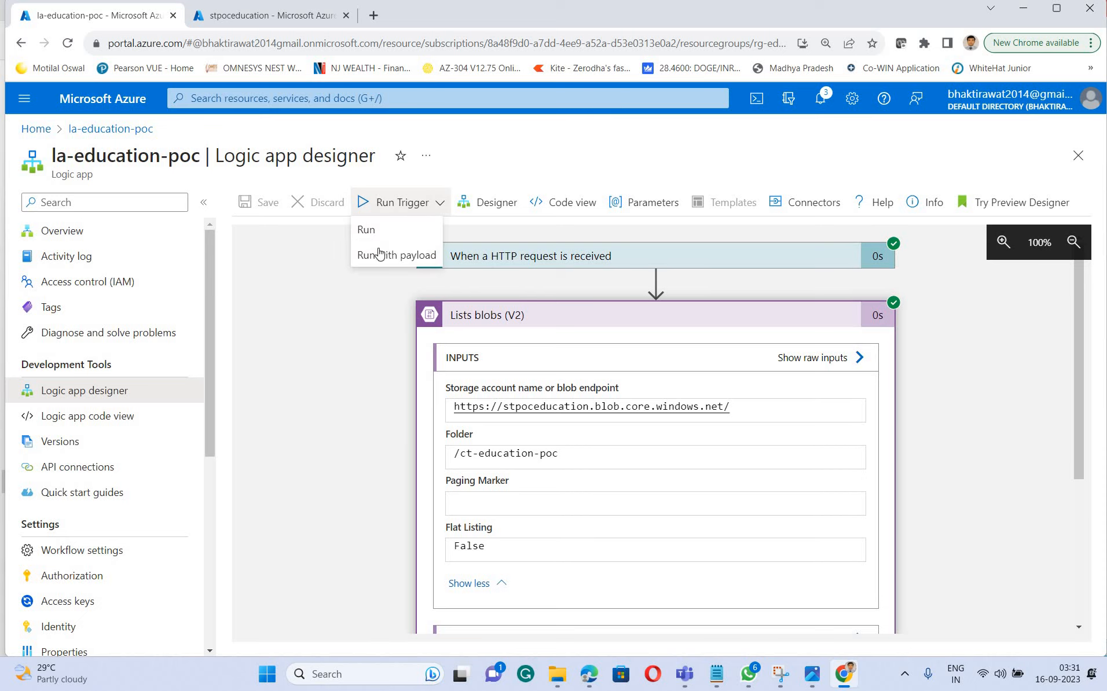
left_click(366, 229)
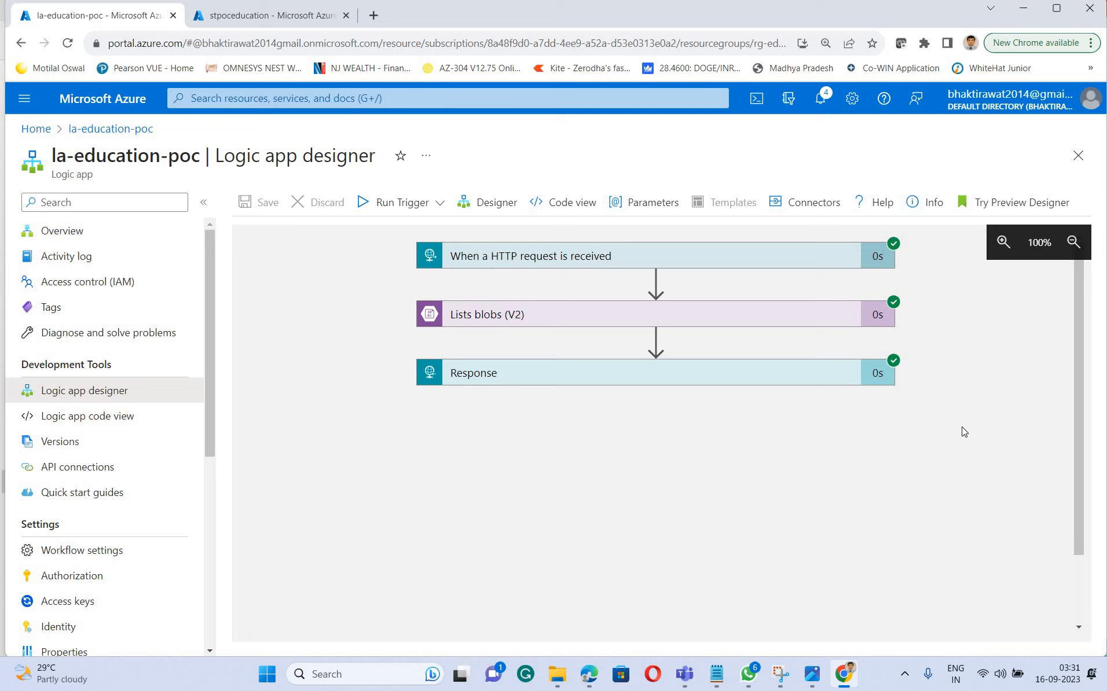
Switch to Notepad, move the notes below the workflow, and review the prerequisites for using a user-assigned identity in the logic app
left_click(716, 673)
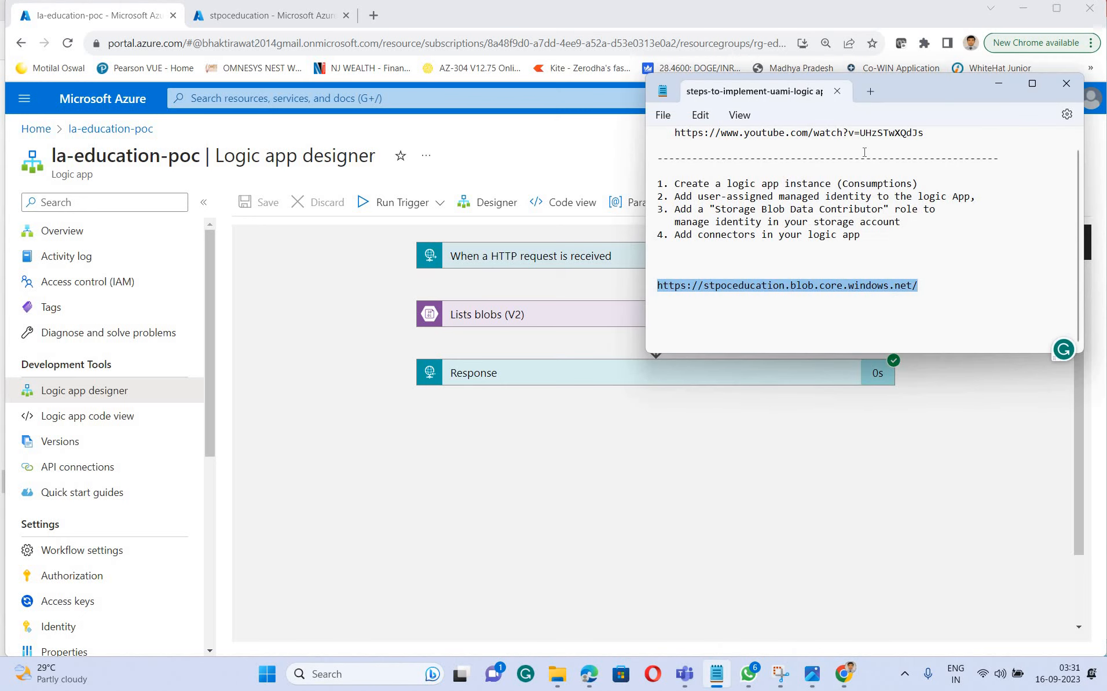
left_click_drag(893, 91, 662, 406)
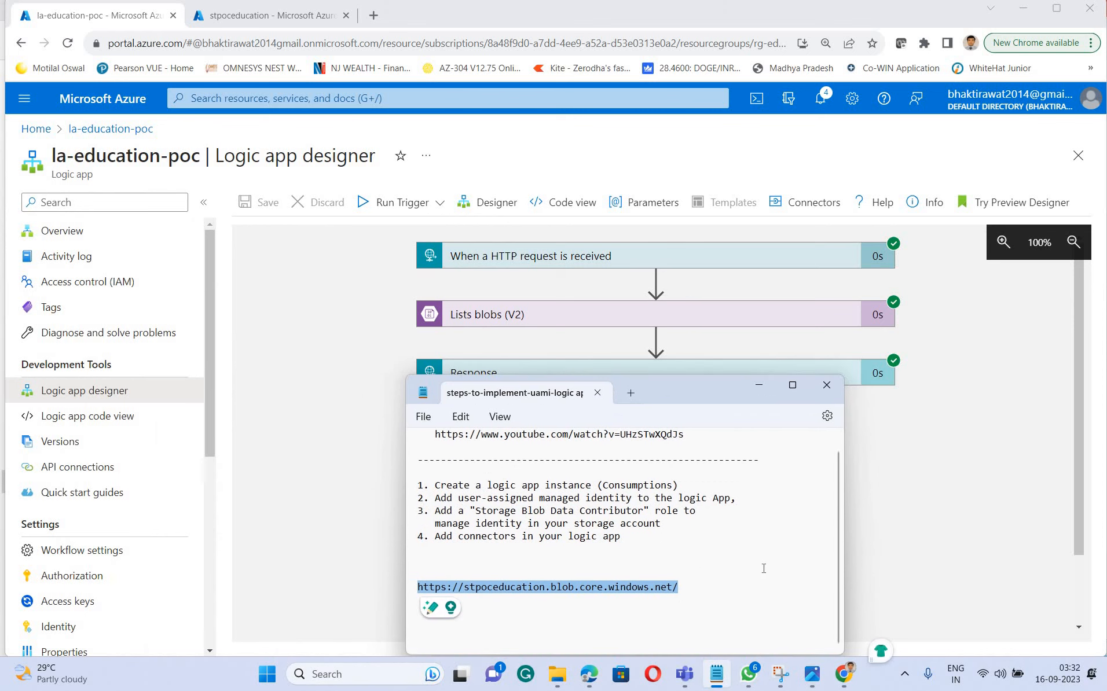
scroll(761, 570, "up", 2)
scroll(761, 570, "down", 1)
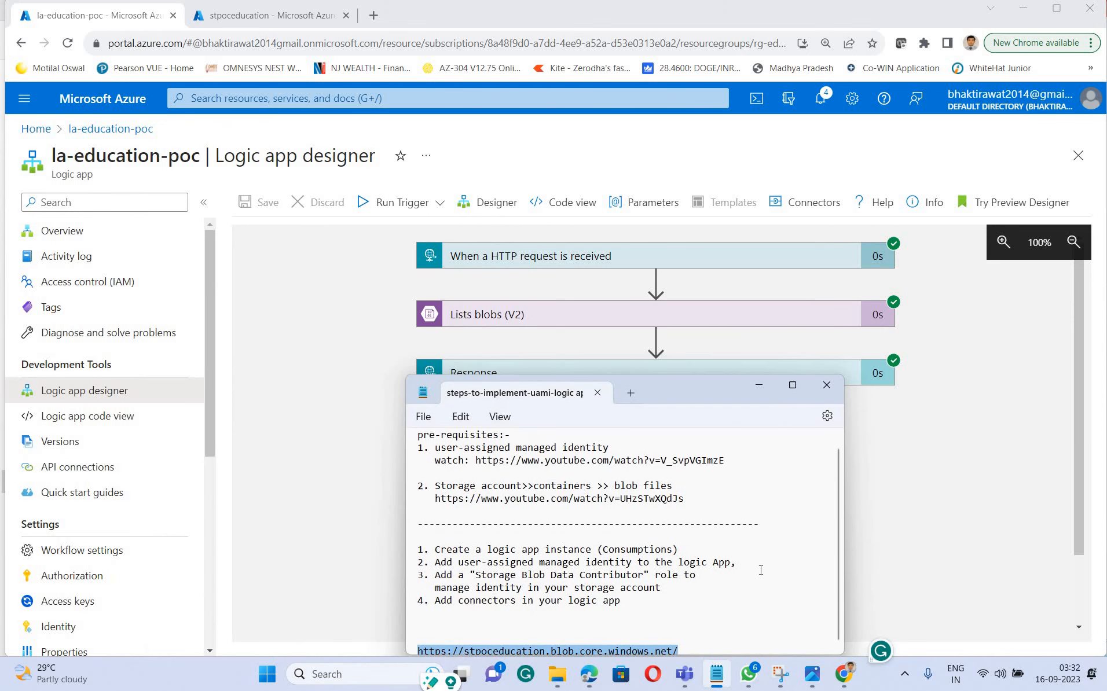
scroll(761, 570, "up", 1)
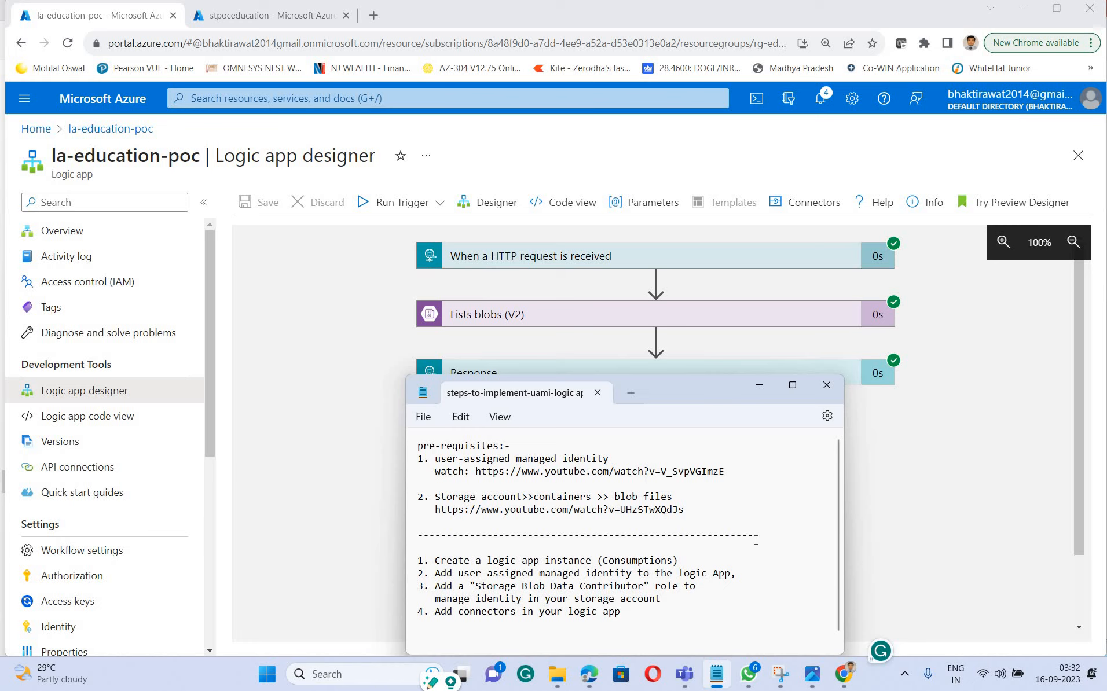
scroll(755, 540, "down", 1)
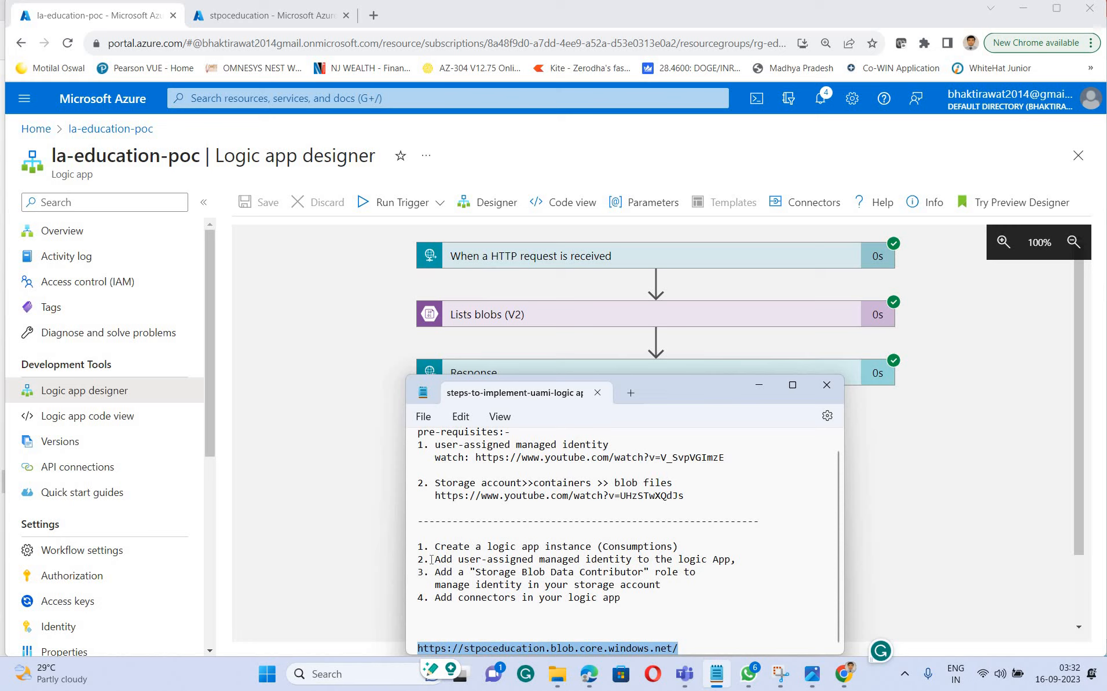
Go through the notes on adding the managed identity, the Storage Blob Data Contributor role and the connectors, and minimize the notes
left_click_drag(435, 560, 684, 560)
left_click(620, 572)
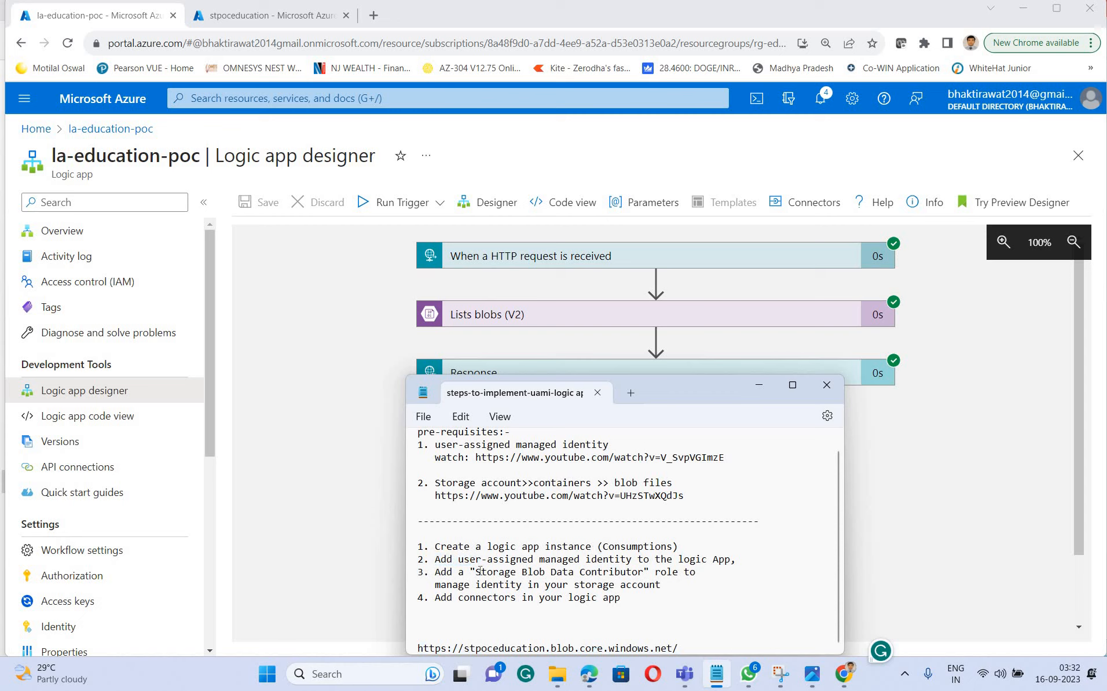
left_click_drag(481, 572, 669, 572)
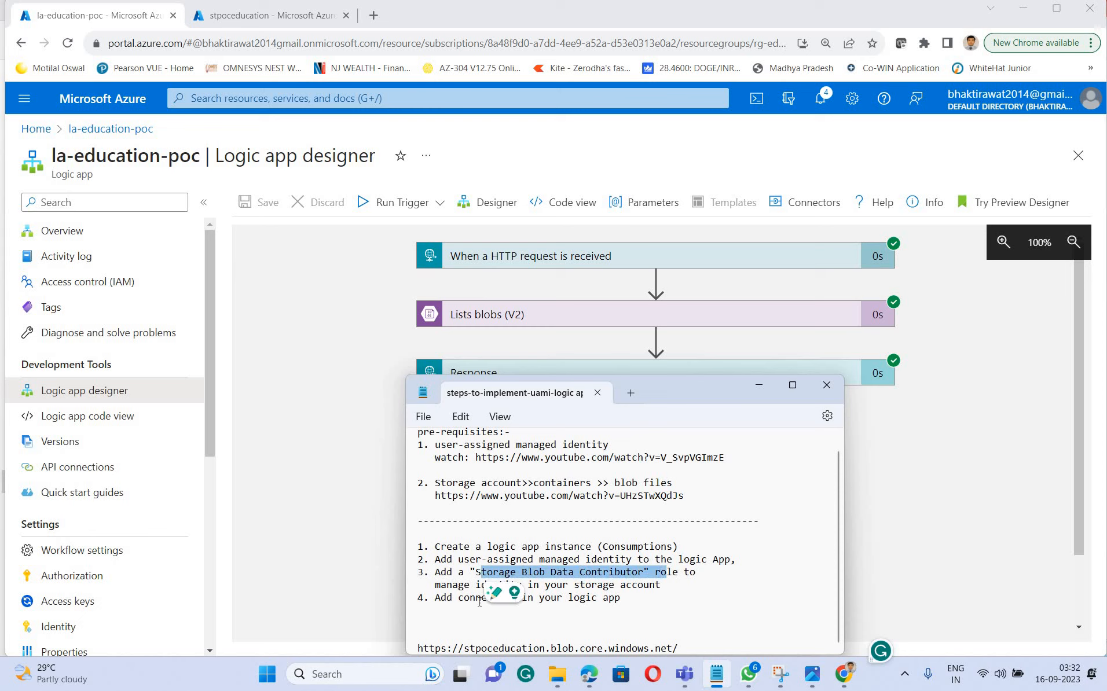
left_click(650, 585)
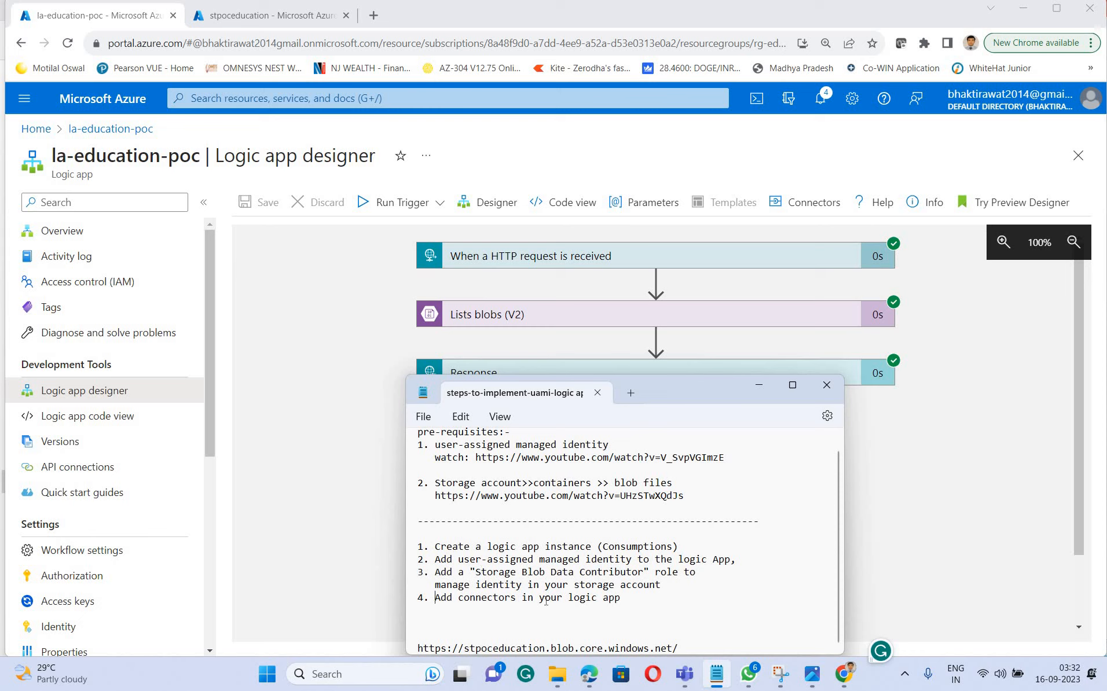
left_click_drag(546, 602, 642, 605)
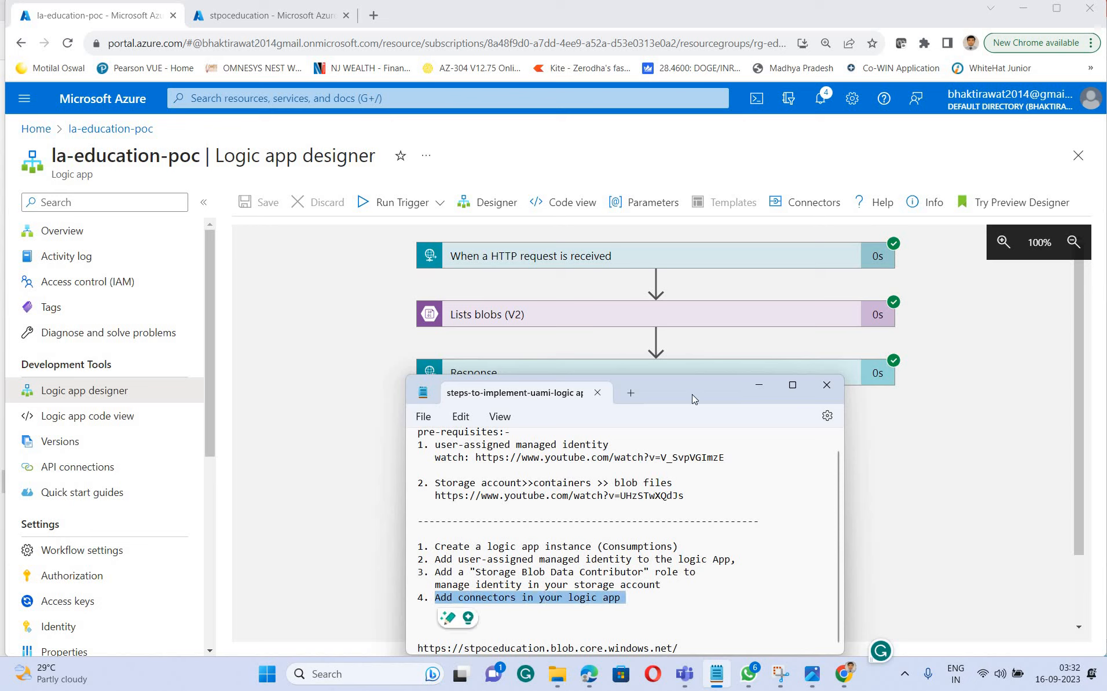
mouse_move(691, 395)
left_mouse_down()
mouse_move(824, 472)
mouse_move(694, 418)
left_mouse_up()
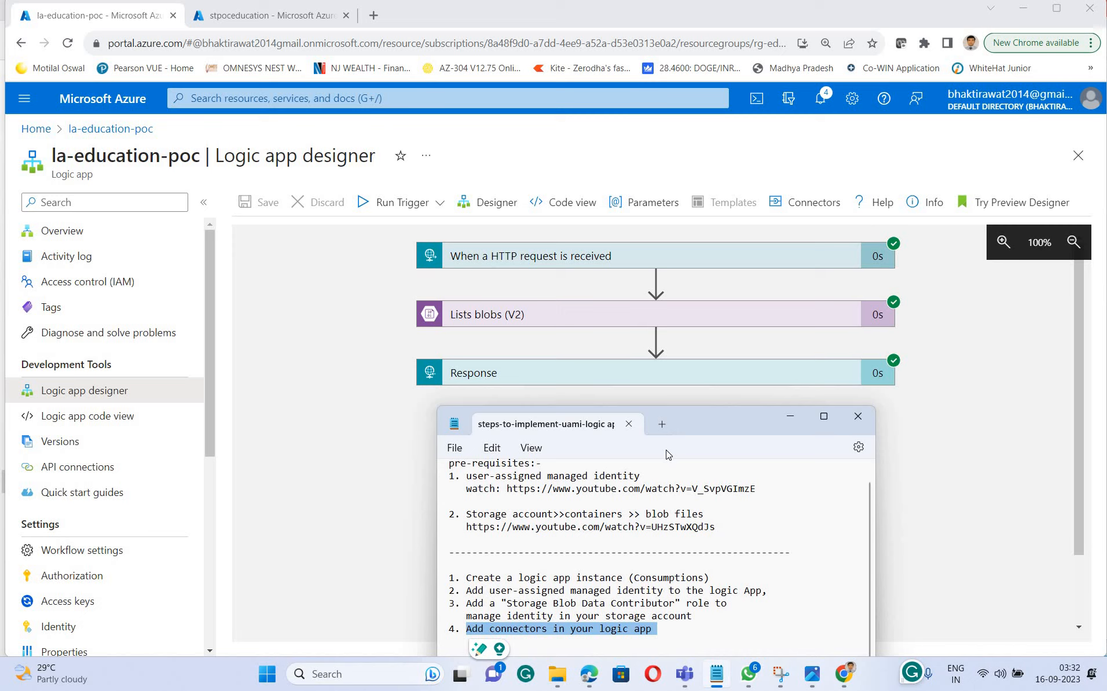
left_click(788, 418)
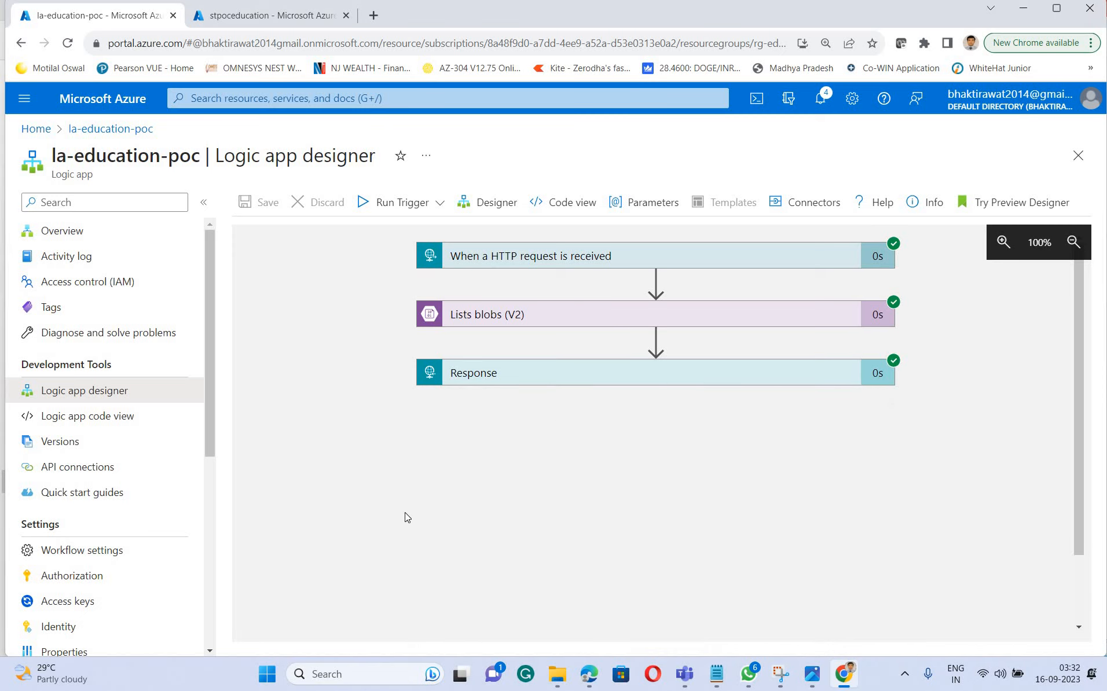